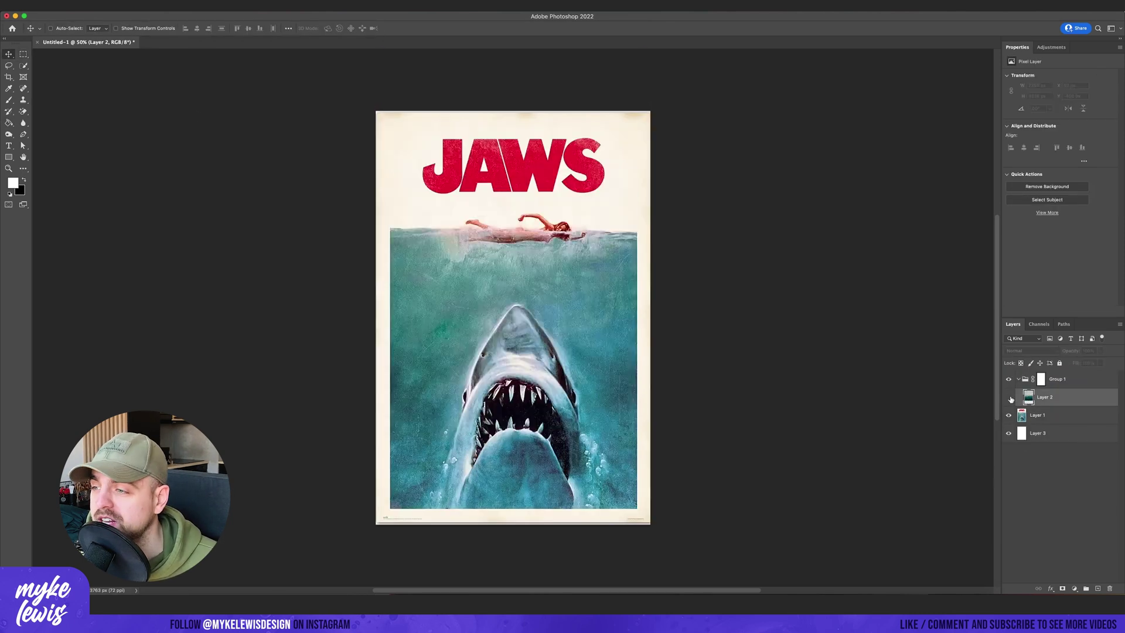
Nudge the ocean photo up, hide the shark on Layer 1, and duplicate the ocean layer.
left_click_drag(606, 304, 606, 298)
left_click(1008, 414)
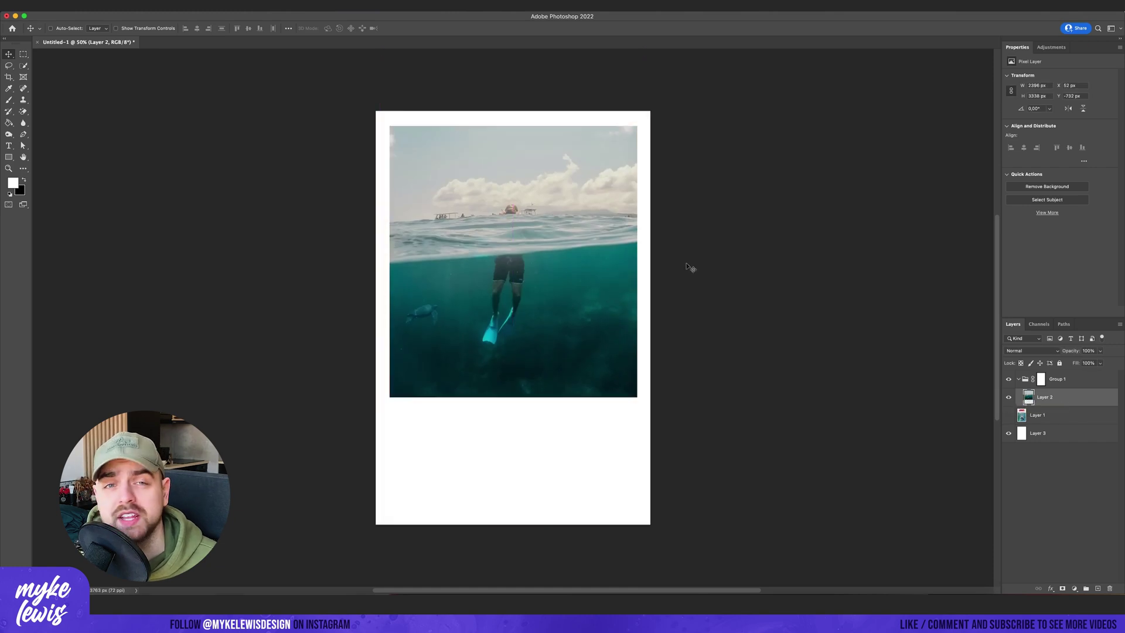
scroll(712, 368, "up", 5)
key("ctrl+j")
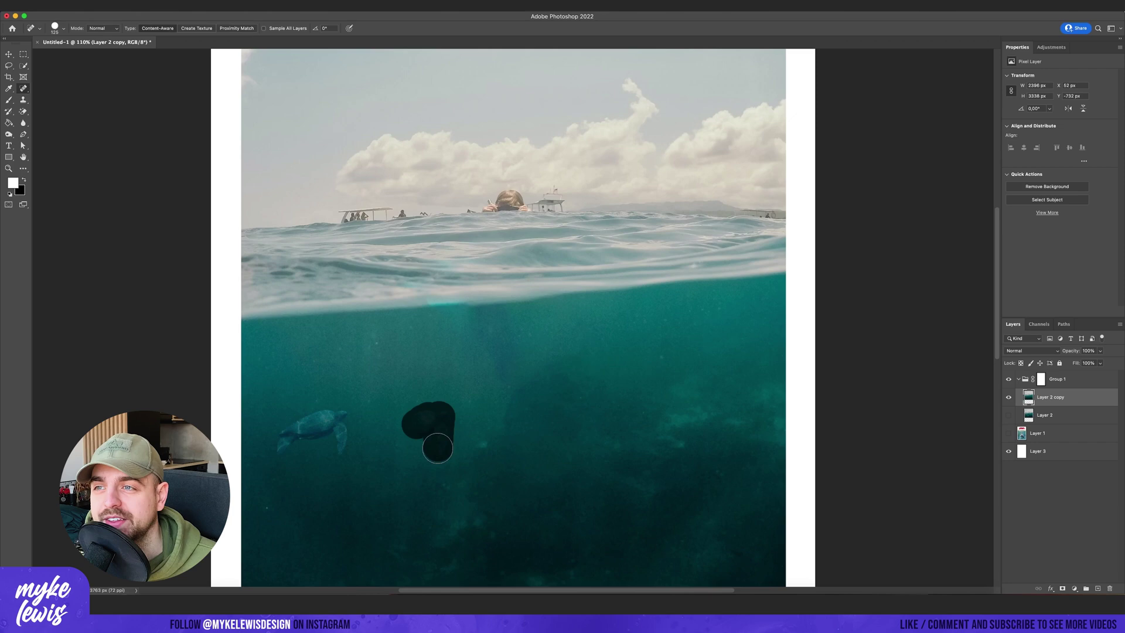
Spot-heal the diver's dark patch and trace a path along the horizon past the left boat.
left_click_drag(437, 448, 439, 450)
scroll(346, 203, "up", 10)
key("l")
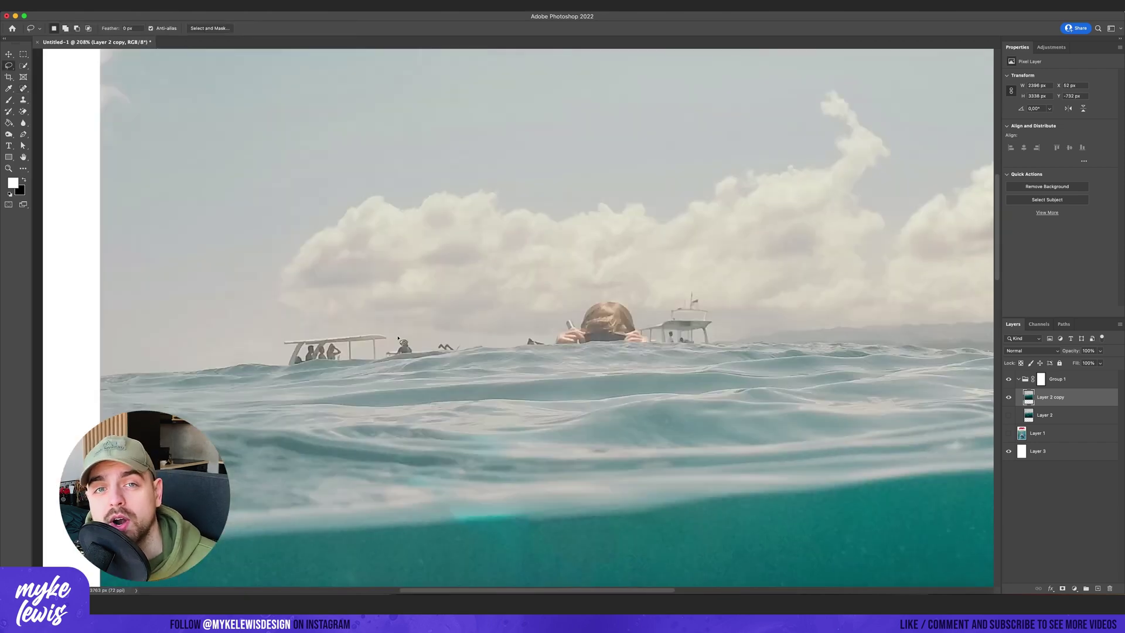
key("shift+l")
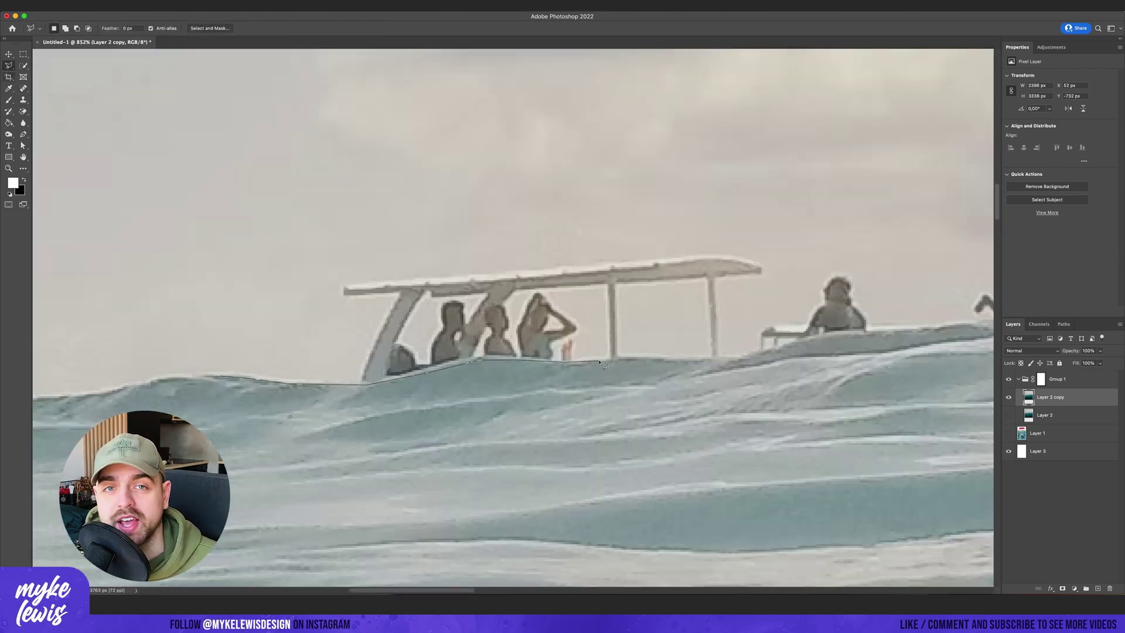
scroll(543, 365, "down", 10)
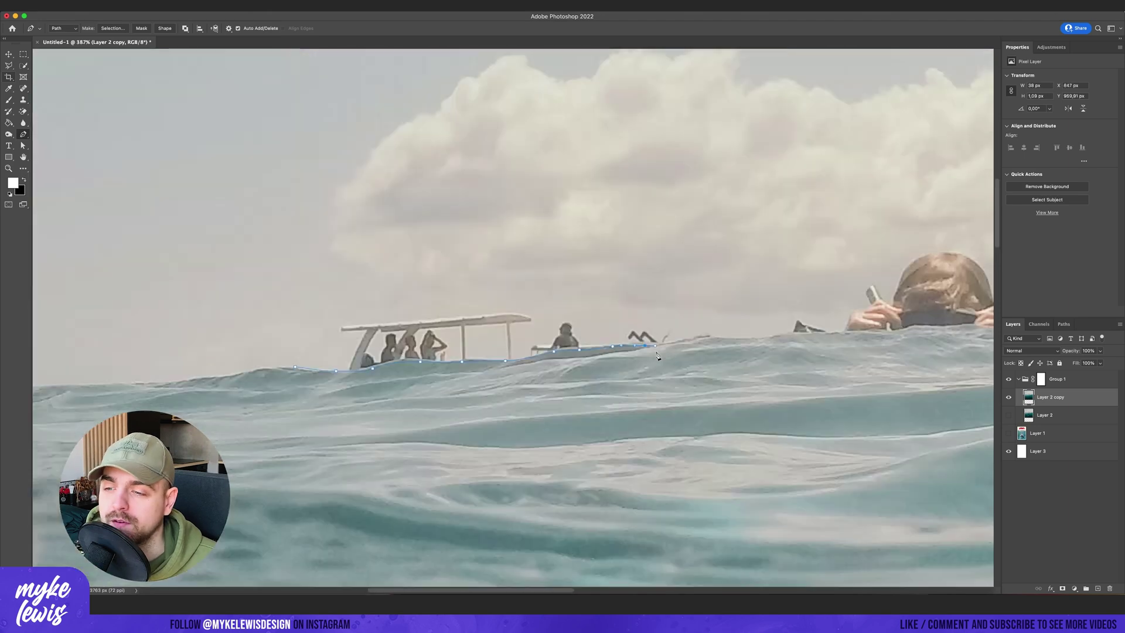
scroll(437, 321, "up", 10)
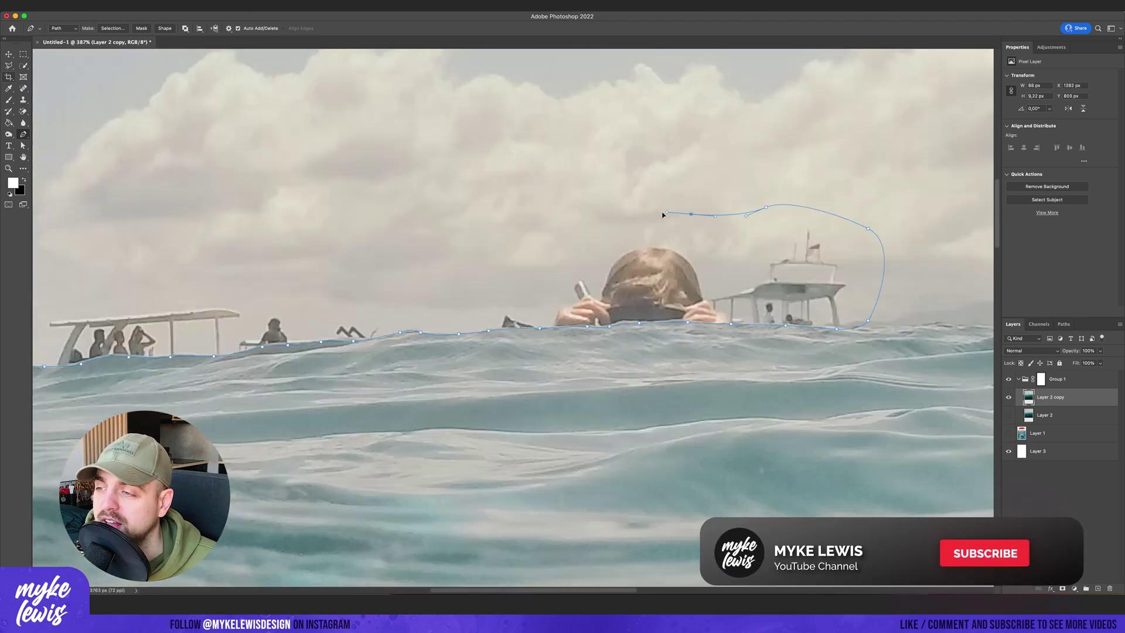
scroll(509, 281, "down", 3)
Turn the horizon path into a selection, Content-Aware Fill it, and marquee a deep-water band.
right_click(183, 320)
left_click(221, 359)
key("Return")
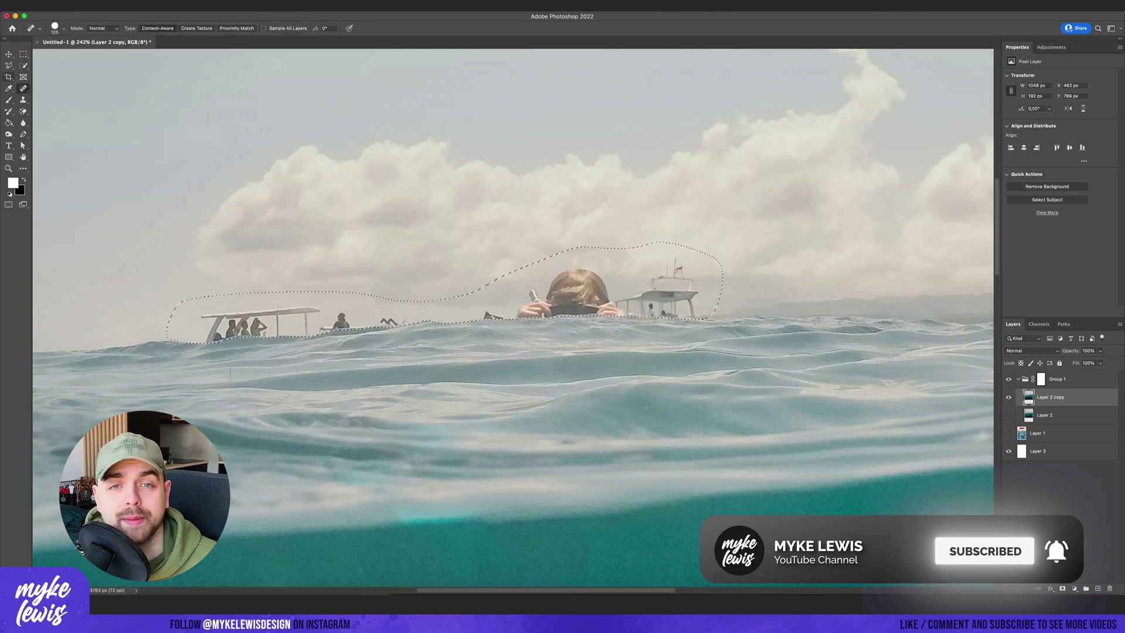
left_click(118, 155)
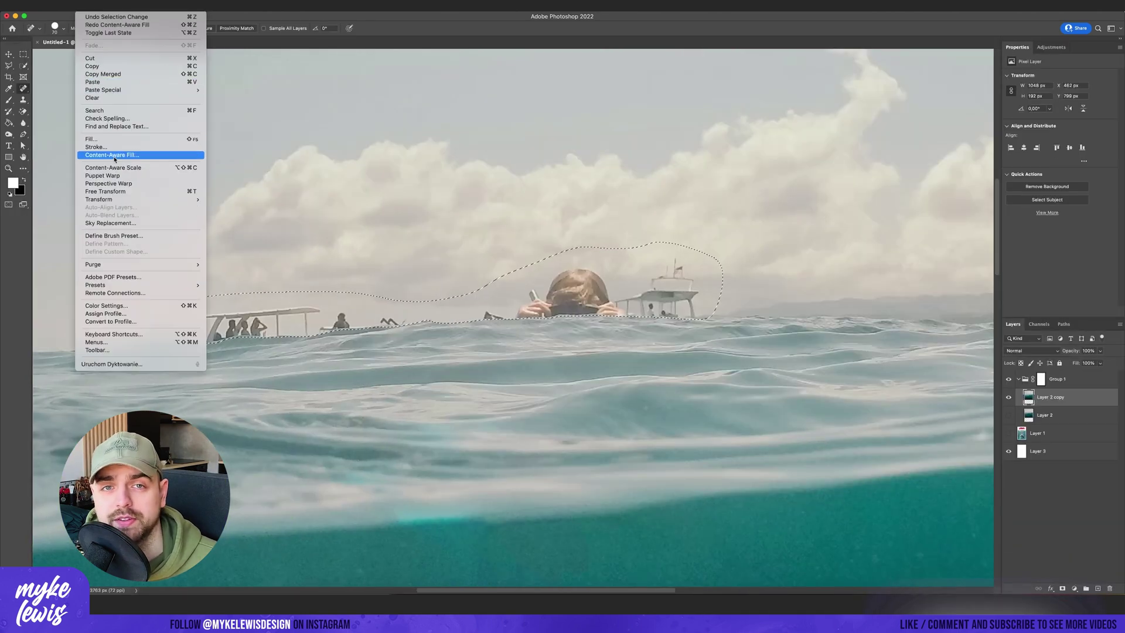
left_click(117, 155)
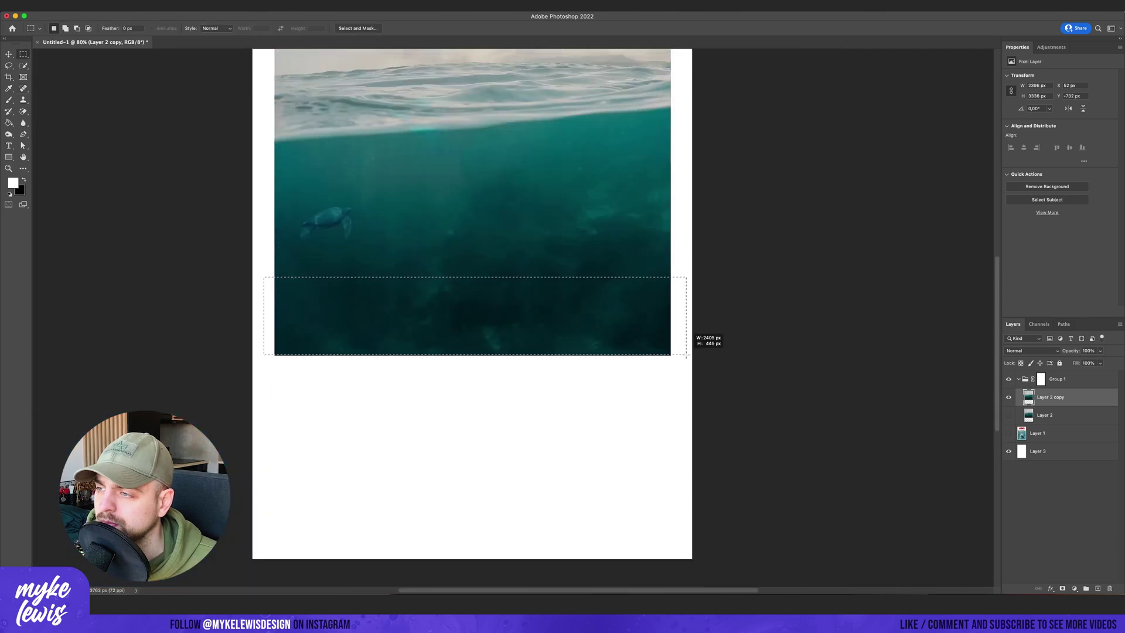
left_click_drag(686, 355, 686, 355)
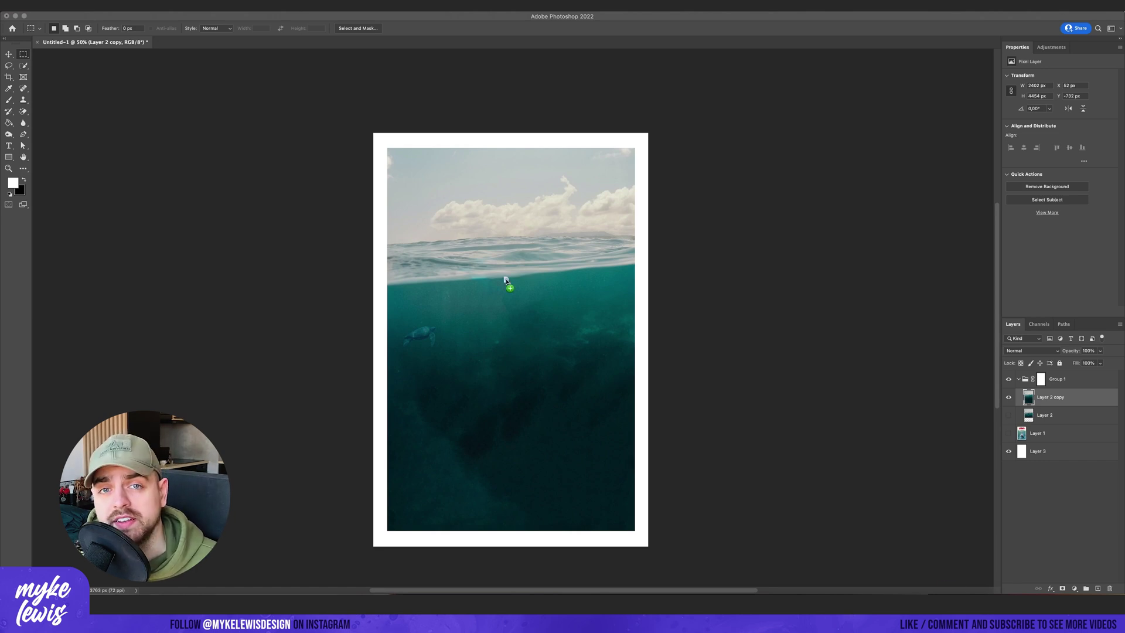
Place the swimmer photo into the poster rotated about 70°.
left_click_drag(506, 280, 507, 282)
left_click_drag(656, 140, 610, 292)
key("Return")
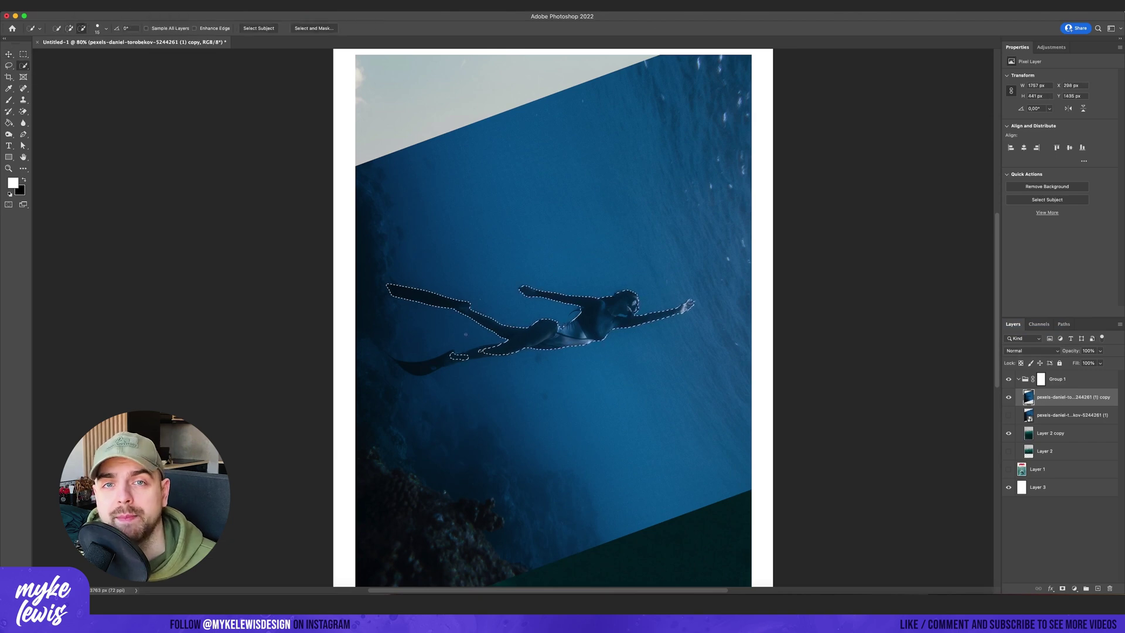
scroll(465, 334, "up", 5)
scroll(656, 360, "down", 5)
scroll(499, 368, "up", 4)
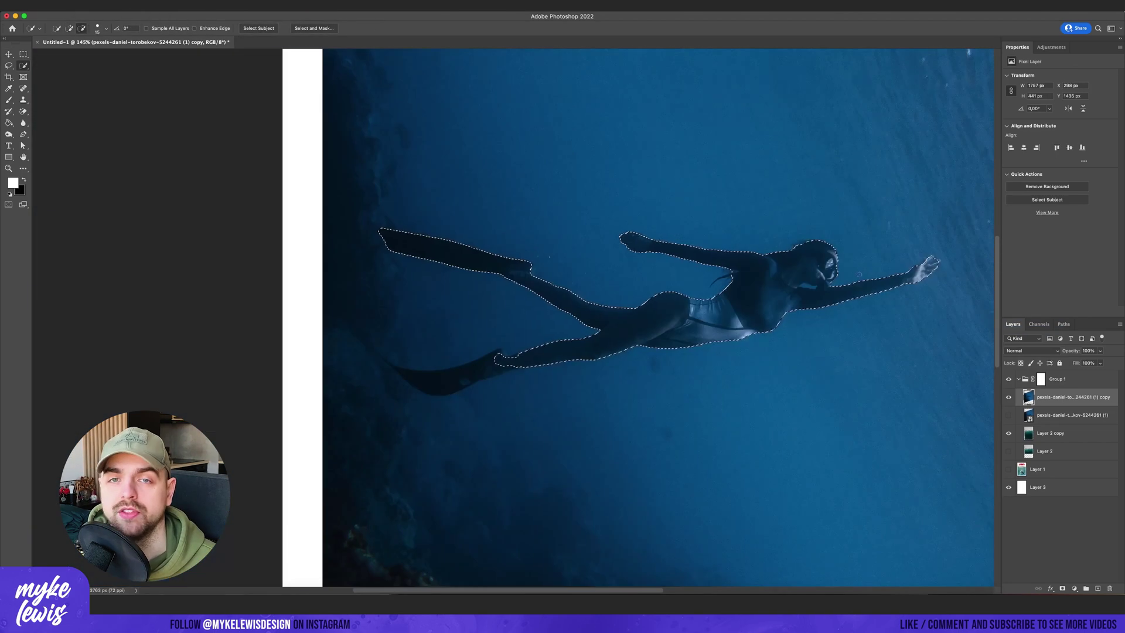
scroll(377, 397, "up", 3)
Select the swimmer including her fin tip, then add clipped Hue/Saturation and Color Balance adjustments.
left_click(381, 382)
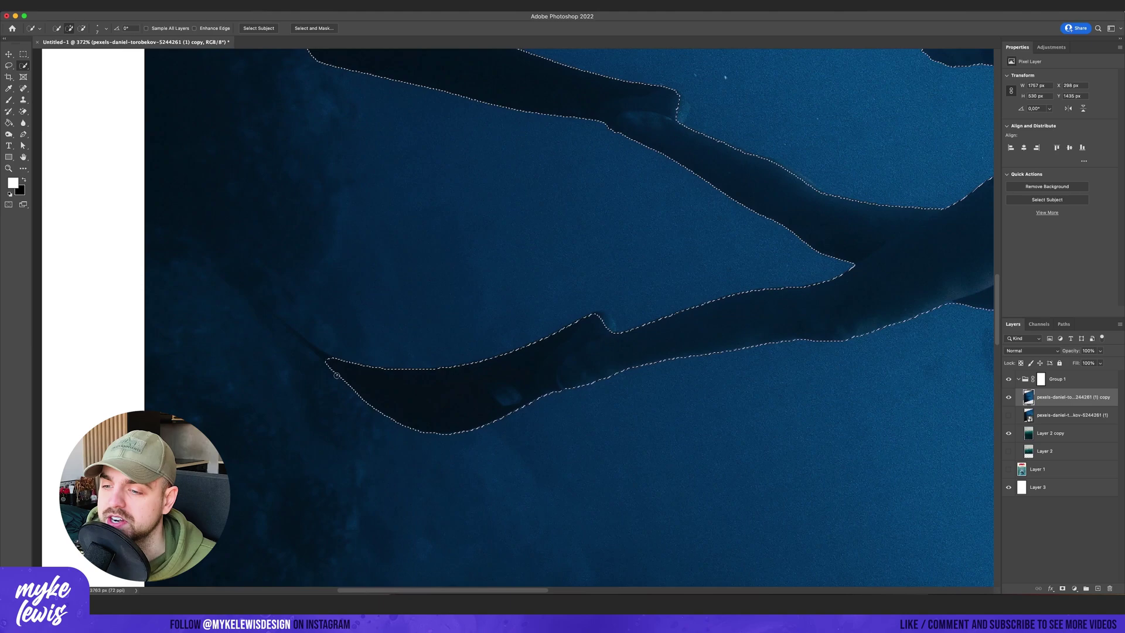
scroll(336, 375, "up", 5)
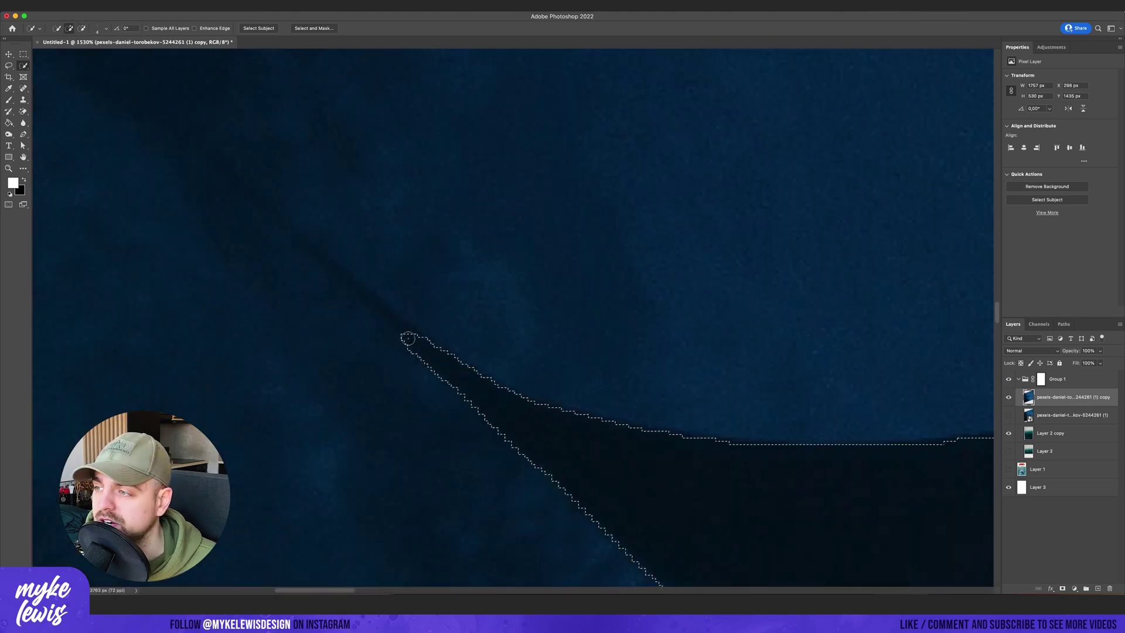
scroll(408, 339, "down", 5)
scroll(447, 372, "up", 3)
scroll(469, 328, "down", 3)
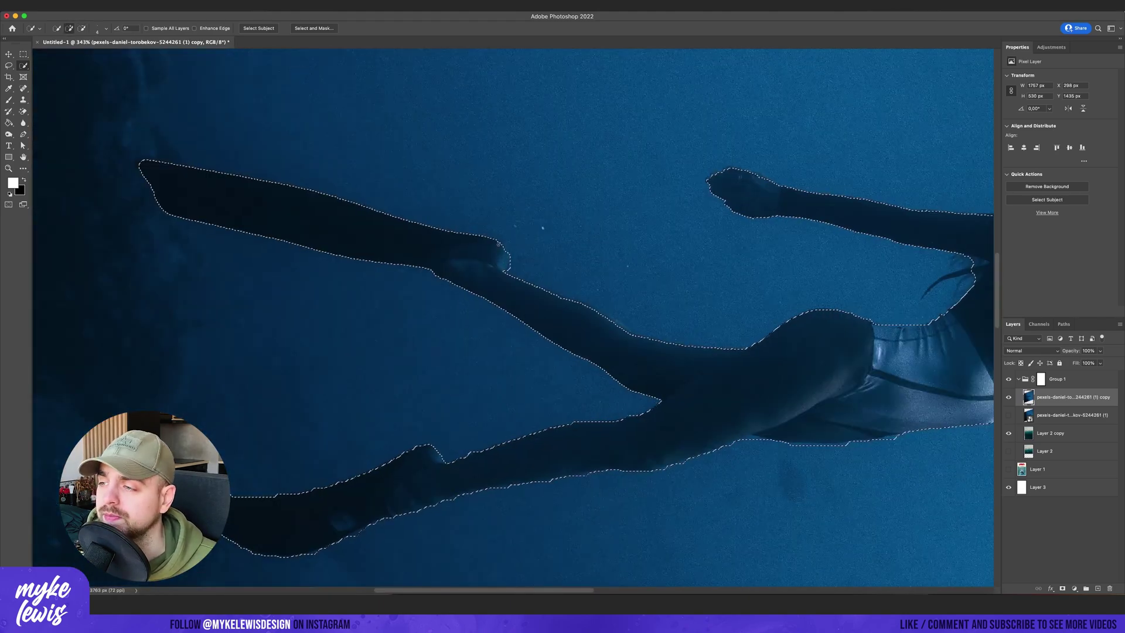
scroll(498, 243, "up", 5)
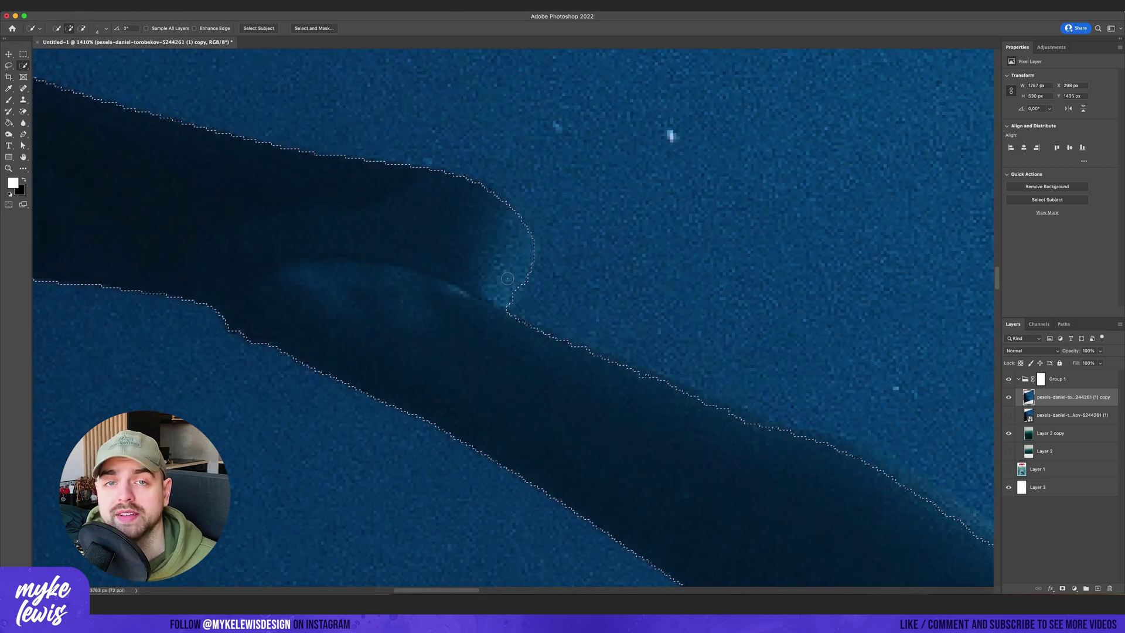
scroll(560, 245, "down", 5)
scroll(672, 284, "up", 6)
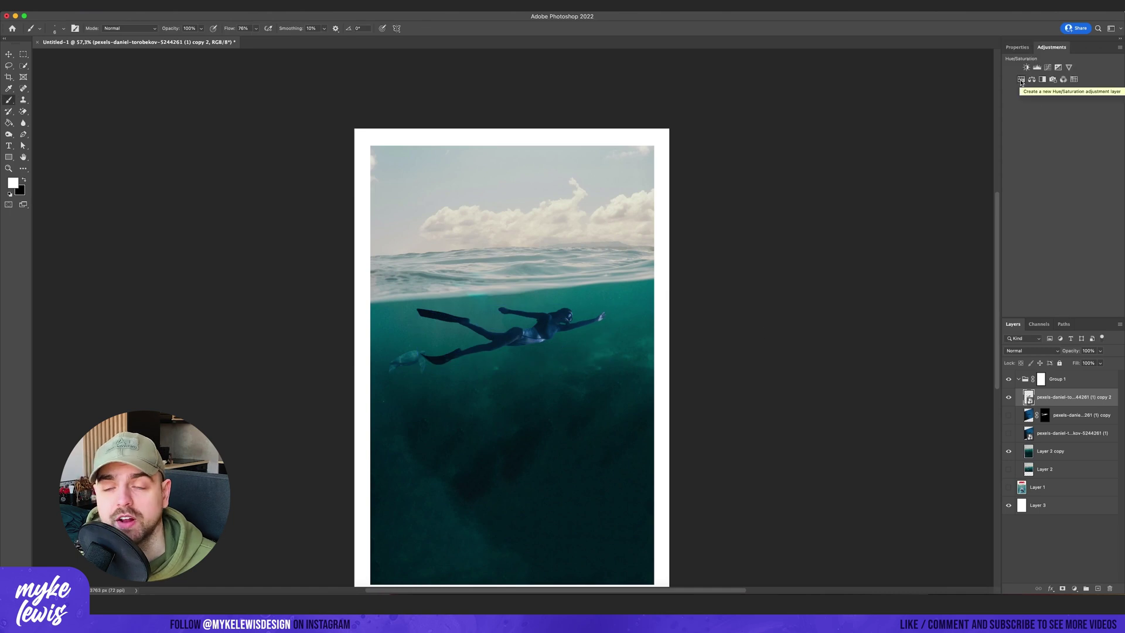
left_click(1021, 79)
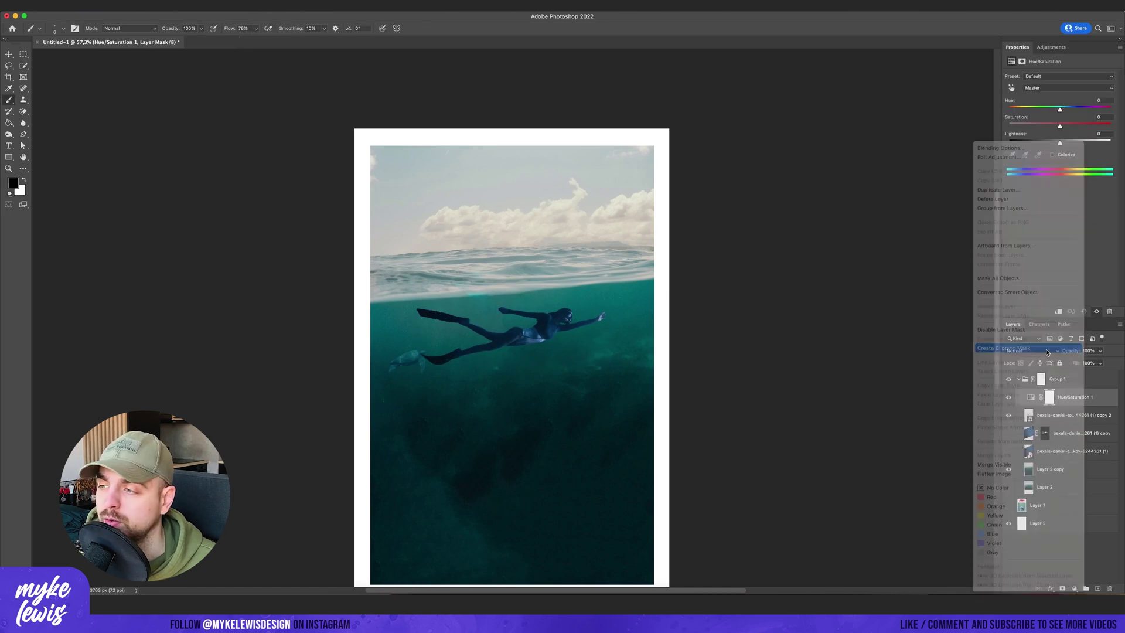
left_click(1032, 80)
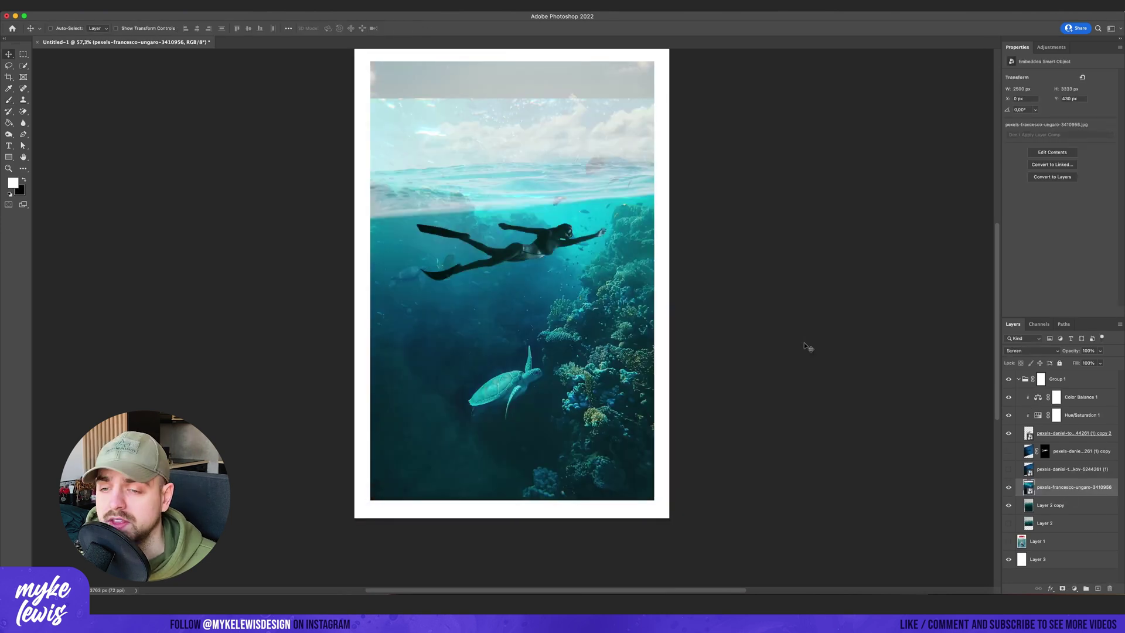
Set the first reef photo to 14% opacity, scale it down, and mask out its hard edges.
left_click_drag(1100, 351, 1068, 363)
key("super+t")
left_click_drag(355, 103, 396, 192)
key("Return")
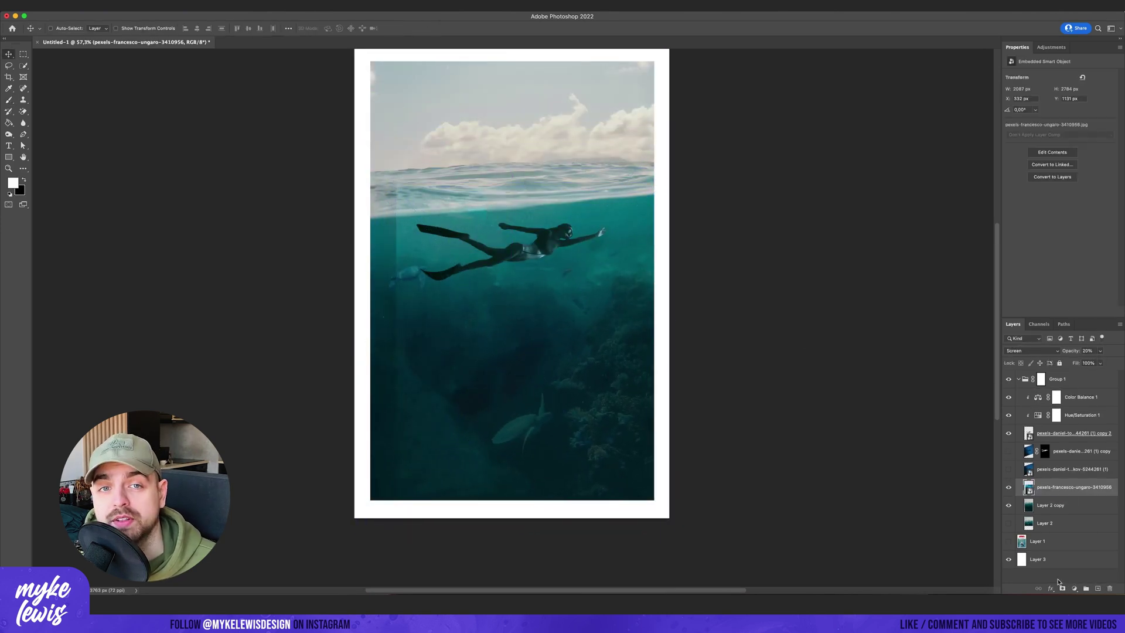
left_click(1062, 588)
key("b")
key("x")
mouse_move(584, 165)
left_mouse_down()
mouse_move(367, 250)
mouse_move(303, 423)
left_mouse_up()
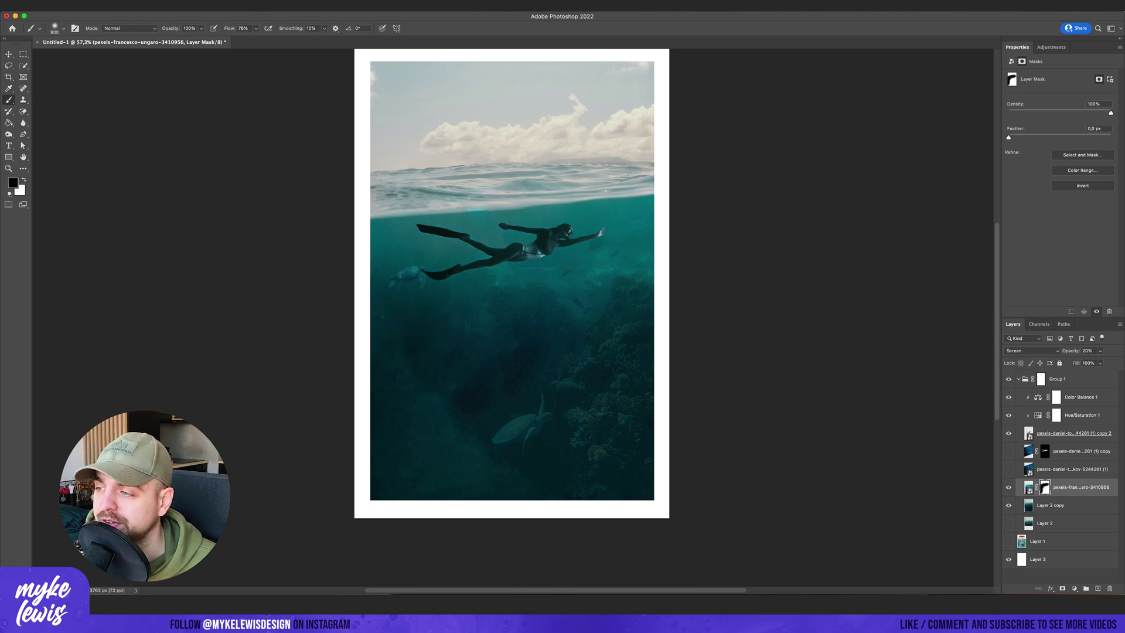
Mask the second reef photo away near the swimmer and set the bubbles layer to Screen.
key("Return")
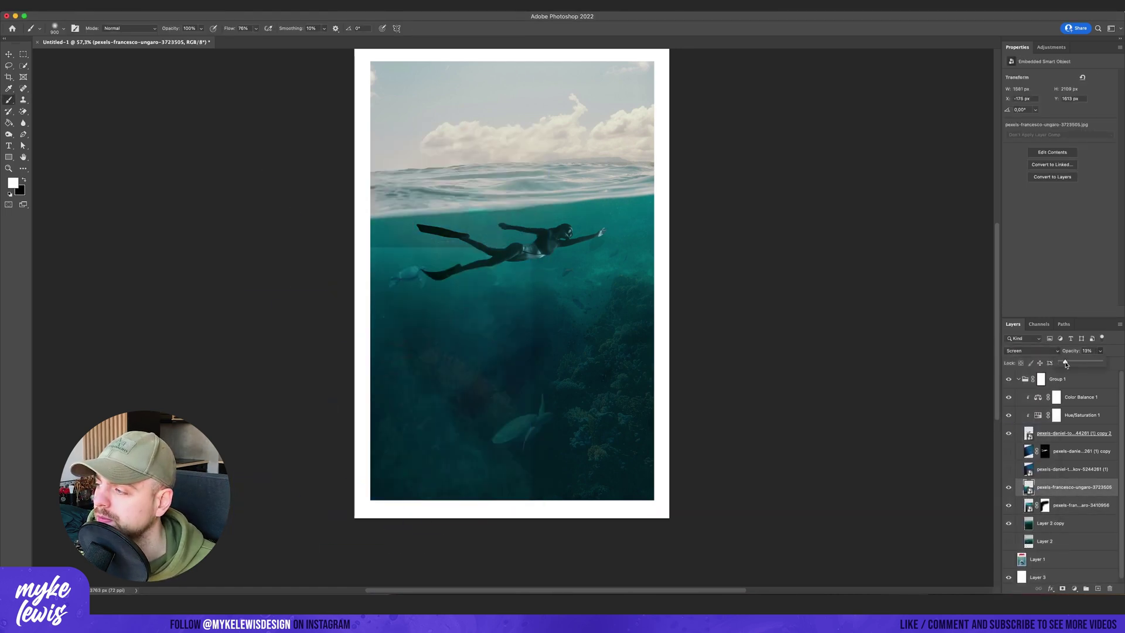
left_click(1062, 587)
key("x")
left_click_drag(410, 281, 442, 240)
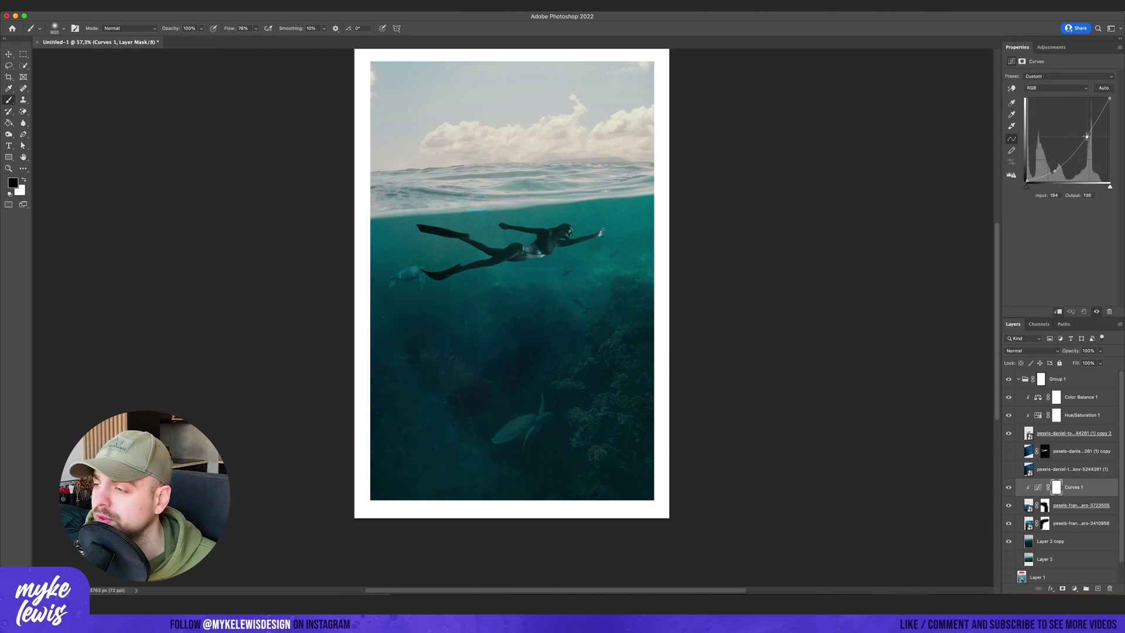
left_click(1044, 505)
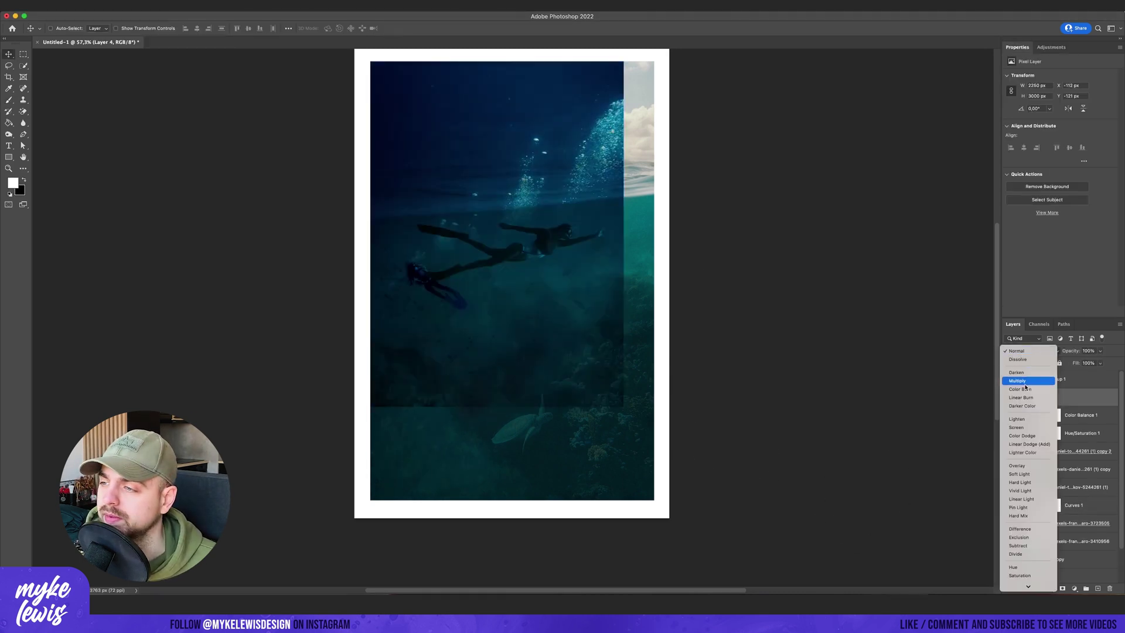
left_click(1022, 435)
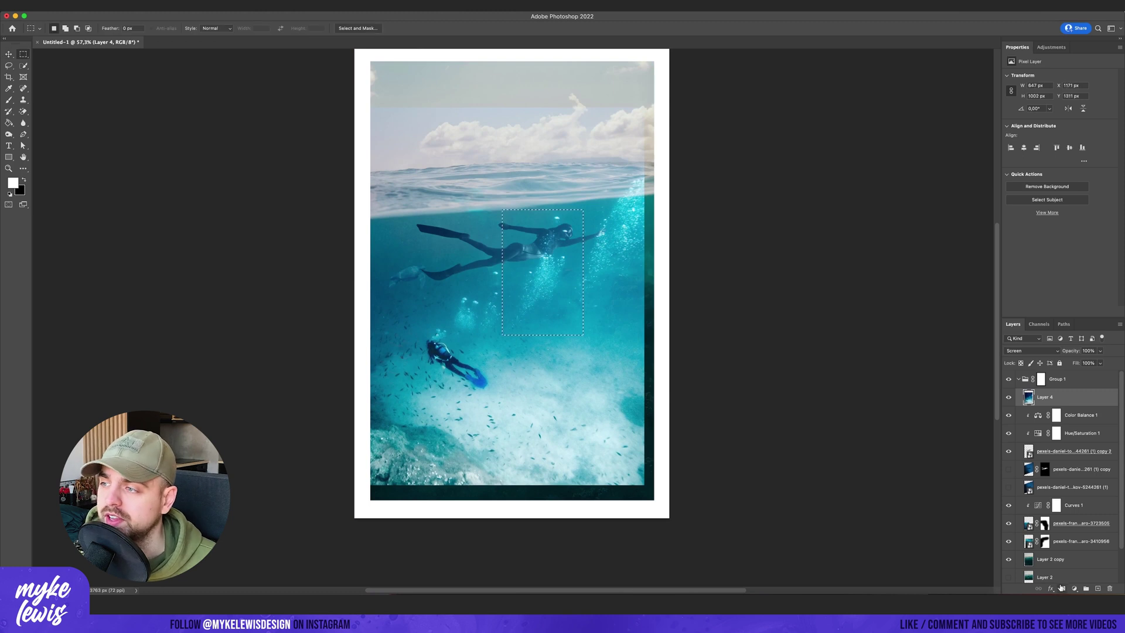
Mask the bubbles layer to the marquee, split Blend If black at 26, and brush the mask black.
left_click(1061, 587)
double_click(1072, 398)
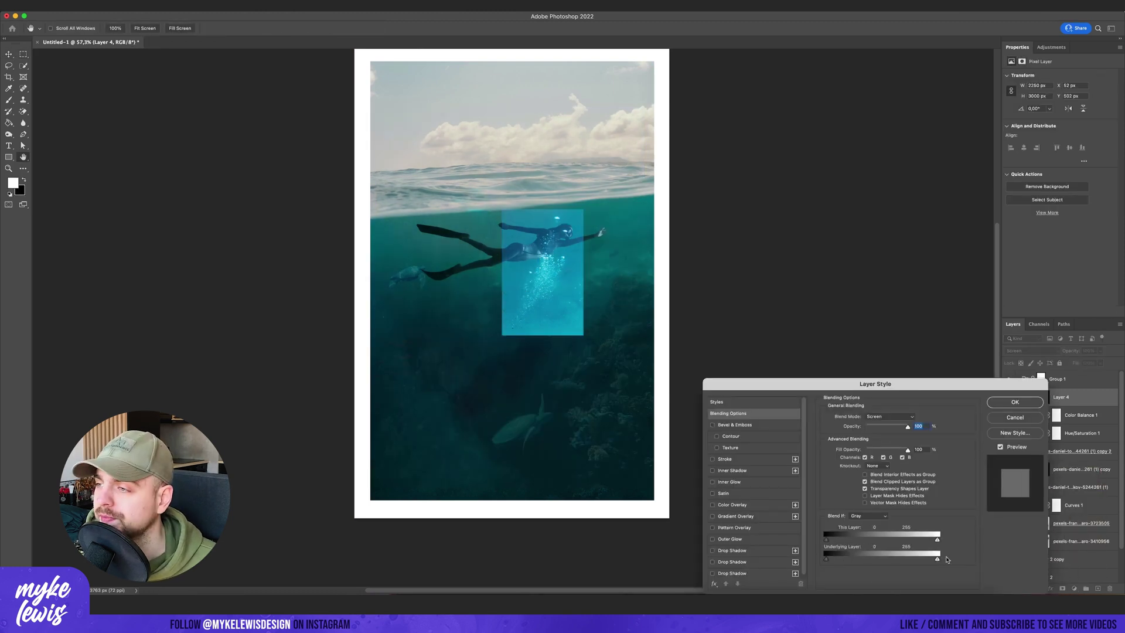
left_click_drag(830, 544, 907, 539)
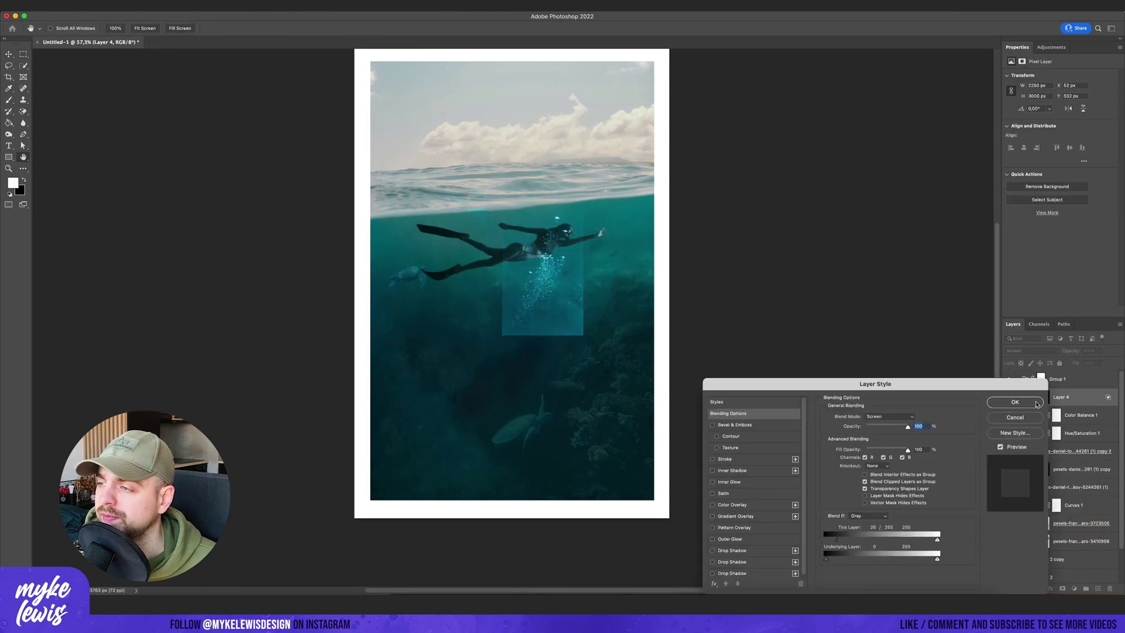
left_click(1034, 403)
left_click(11, 101)
key("x")
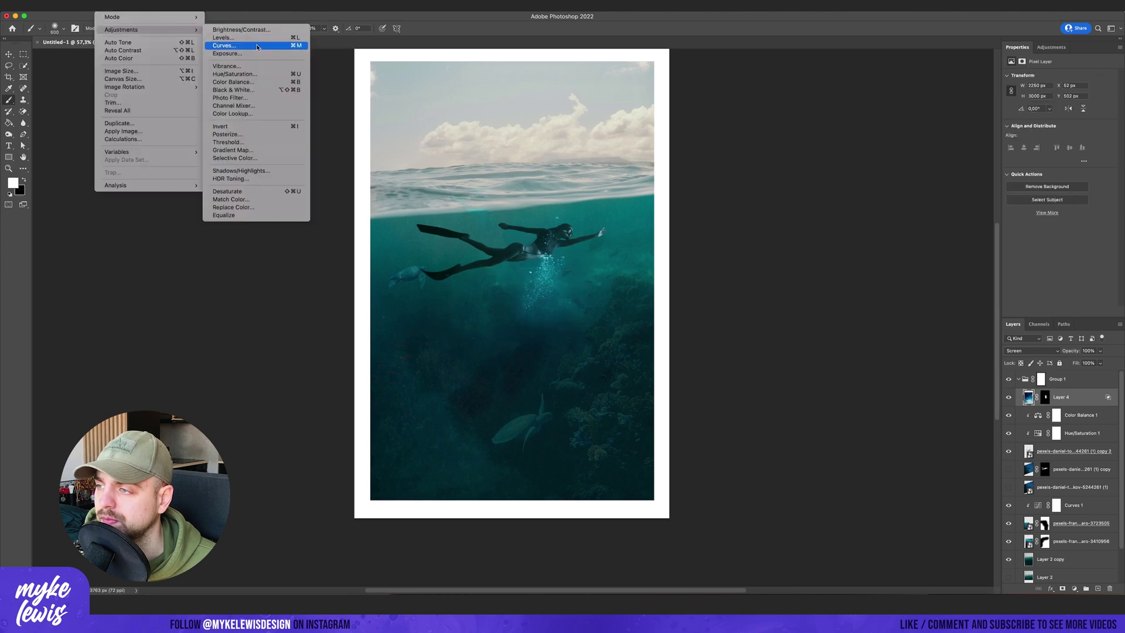
Shift the bubbles' hue by −11 and shrink the layer to about 75%.
left_click(252, 43)
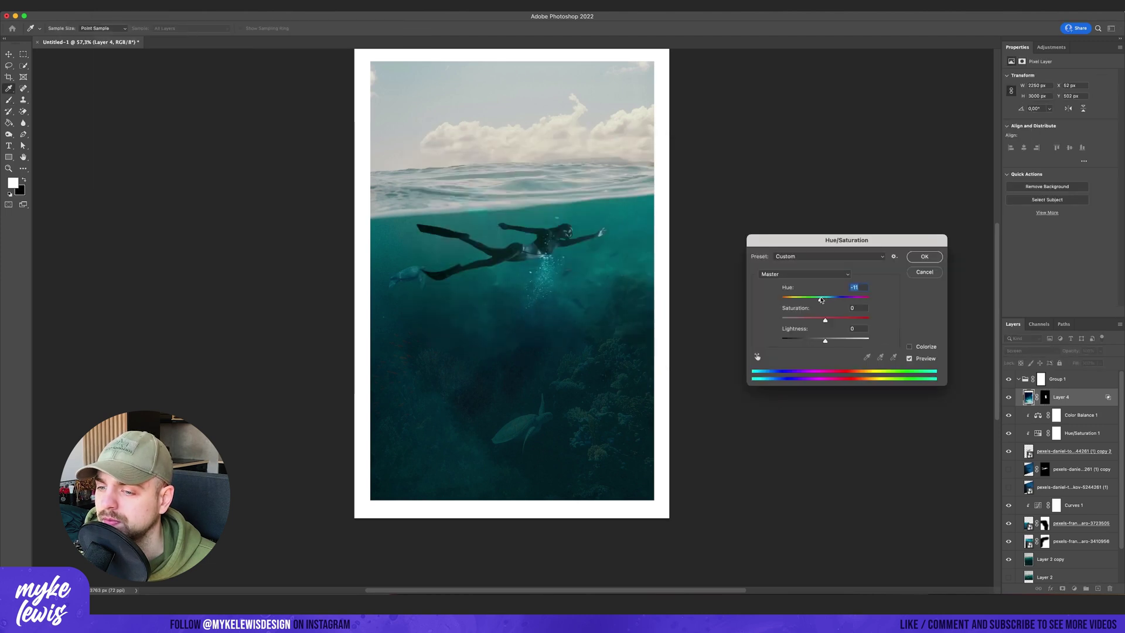
left_click(923, 256)
key("super+t")
left_click_drag(648, 125, 608, 162)
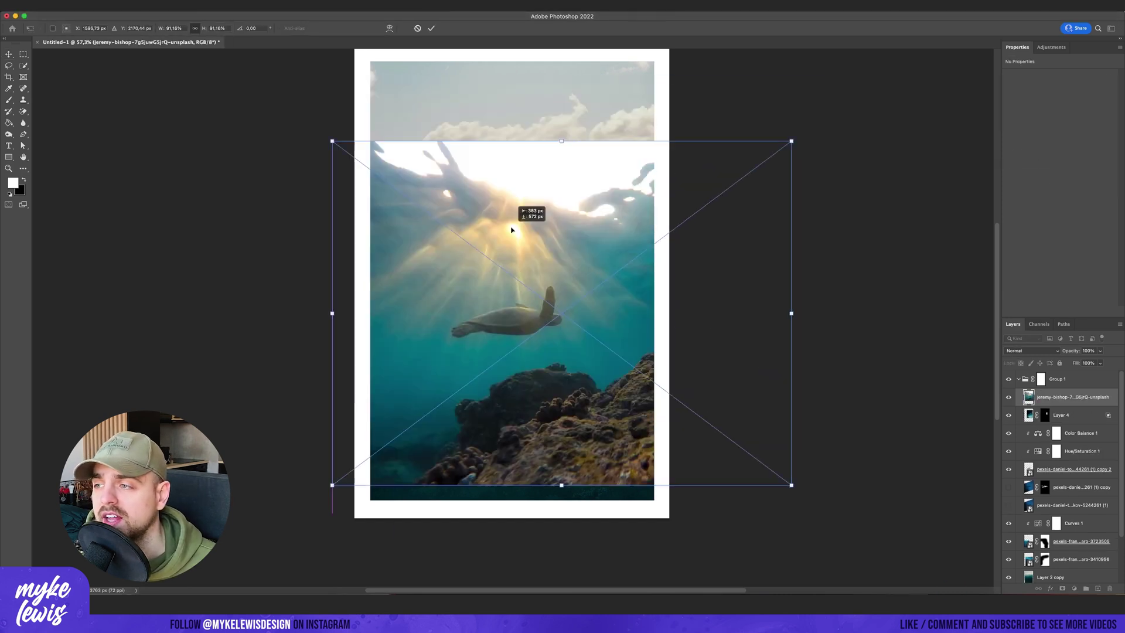
Place the new underwater photo in Screen mode behind a mask and paint part of it back.
key("Return")
left_click(1031, 350)
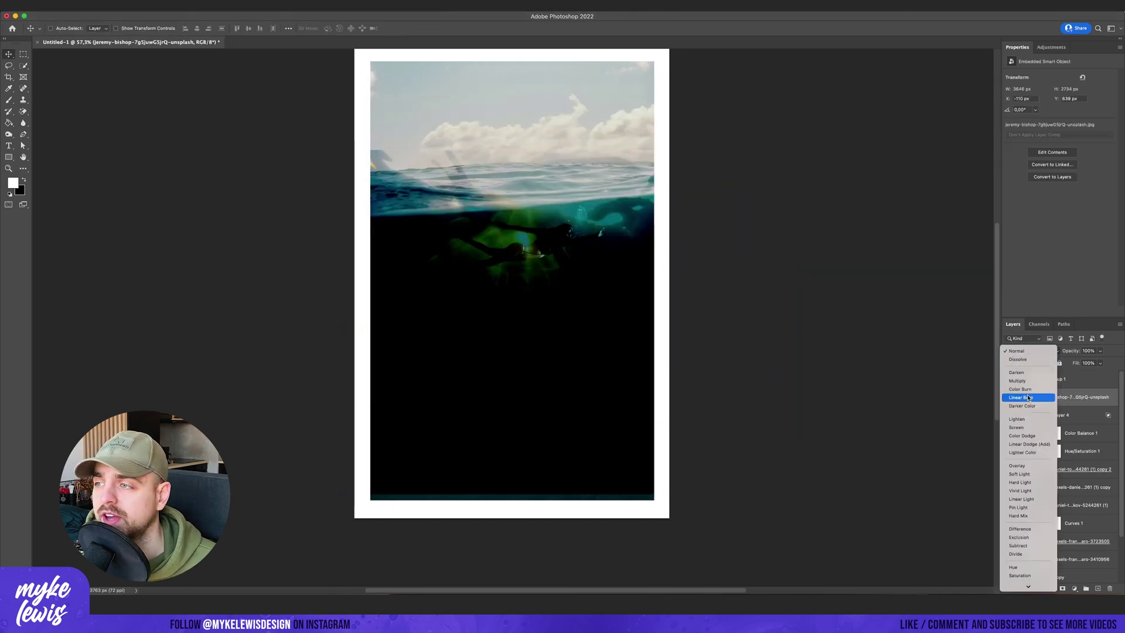
left_click(1016, 427)
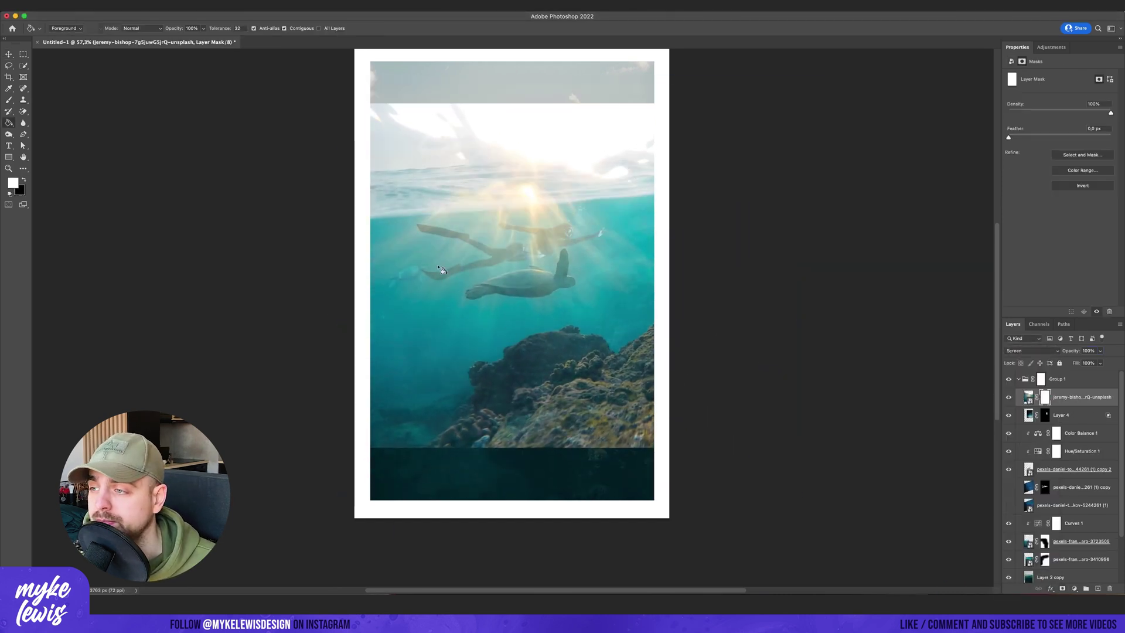
key("ctrl+i")
key("b")
mouse_move(504, 247)
left_mouse_down()
mouse_move(527, 276)
mouse_move(510, 281)
left_mouse_up()
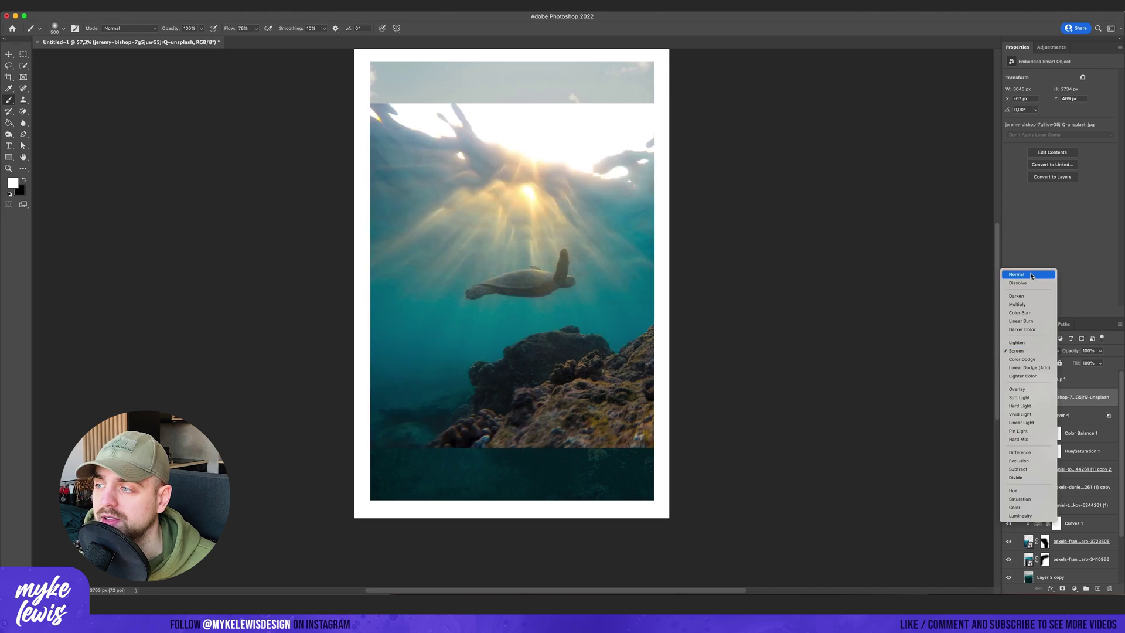
Select and expand the turtle, then Content-Aware Fill it out of the photo.
key("Escape")
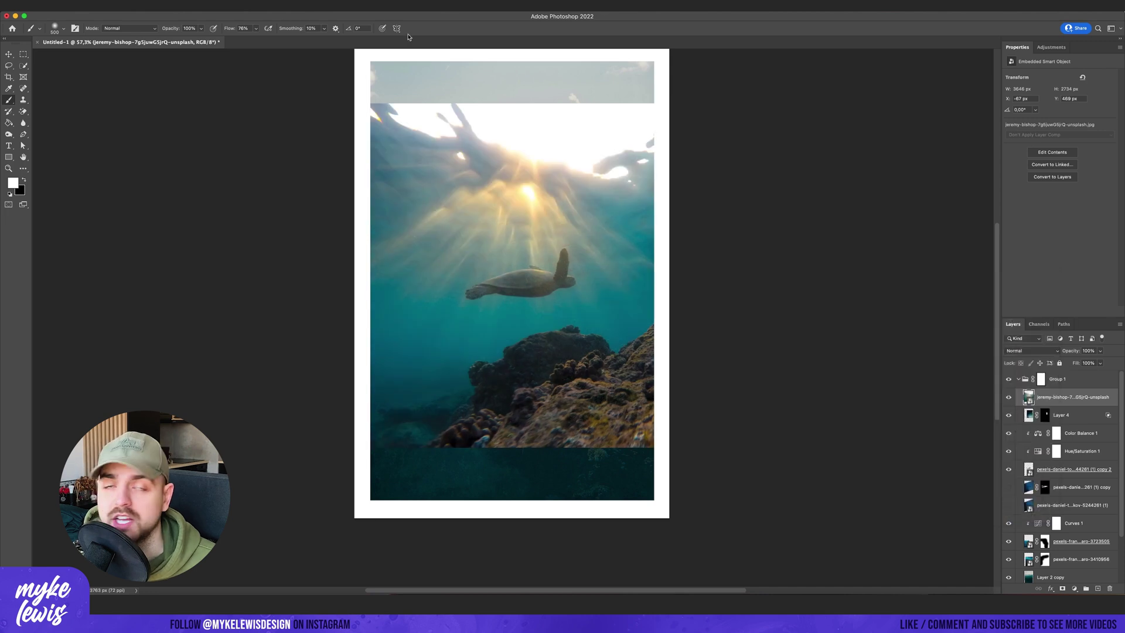
left_click(176, 5)
left_click(293, 153)
key("Return")
left_click(88, 5)
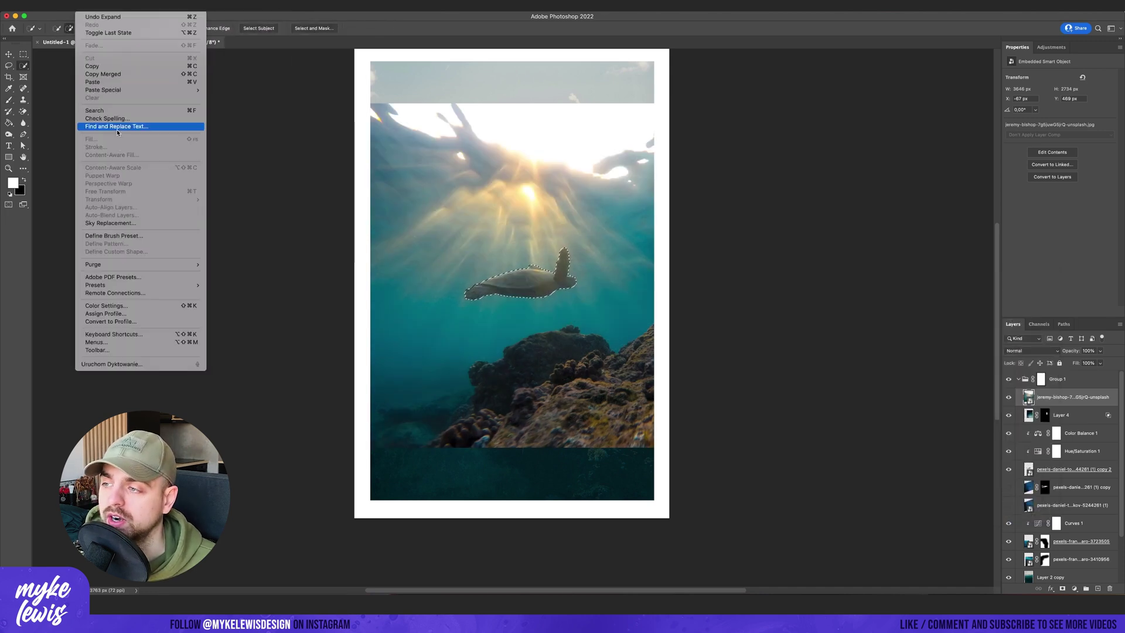
left_click(117, 121)
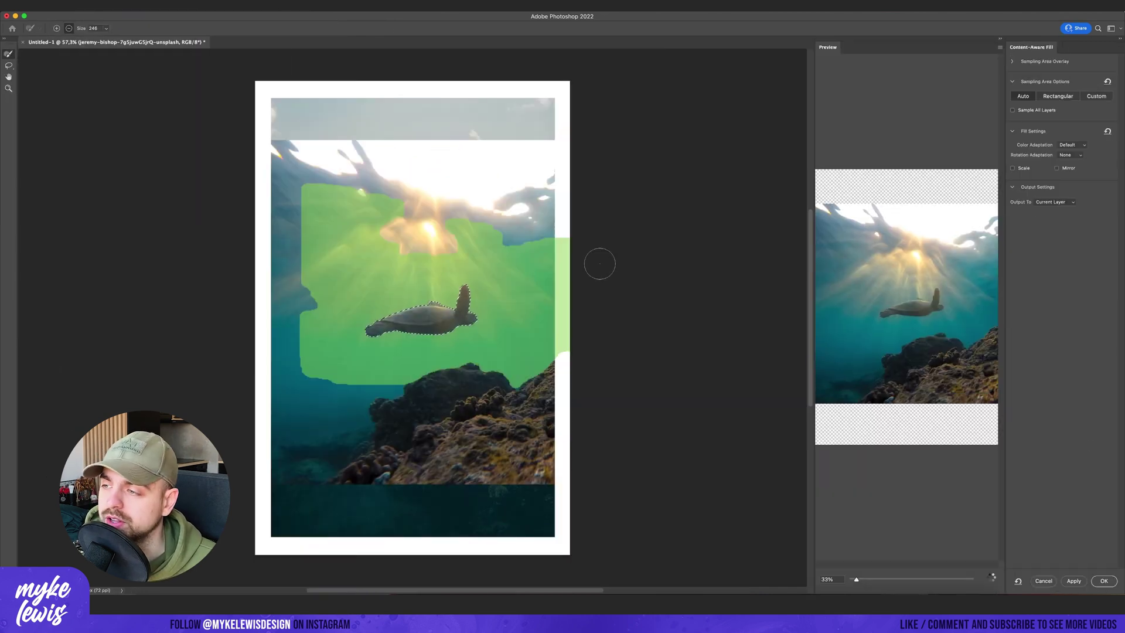
key("Return")
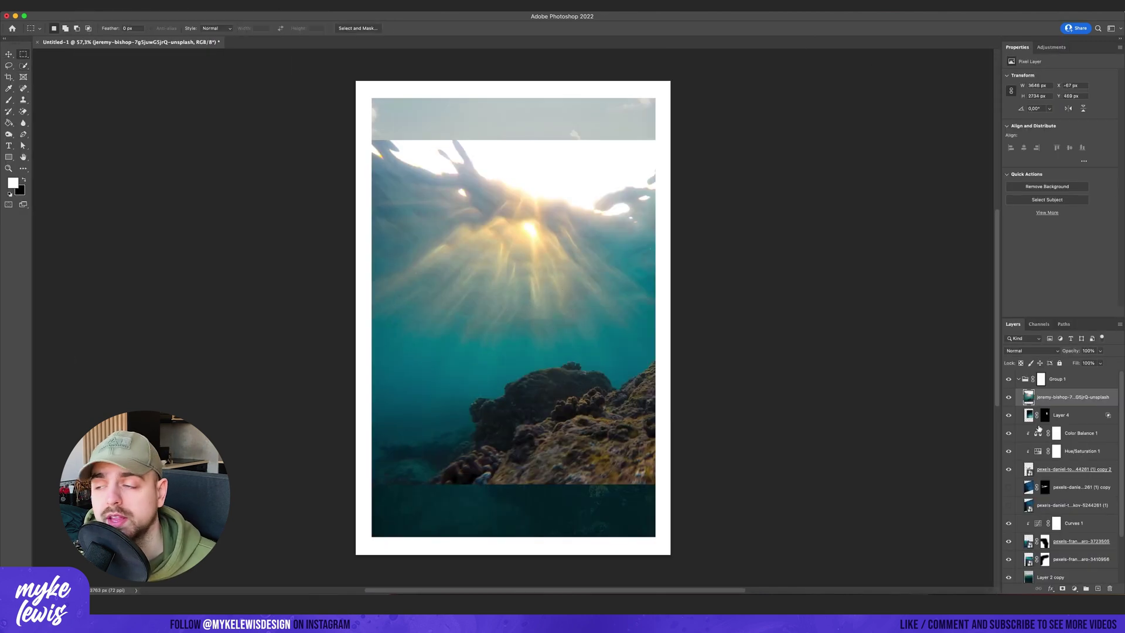
Screen the sunbeam photo under a black mask, paint rays around the swimmer, and Blend-If out its darks.
left_click(1031, 350)
left_click(1025, 423)
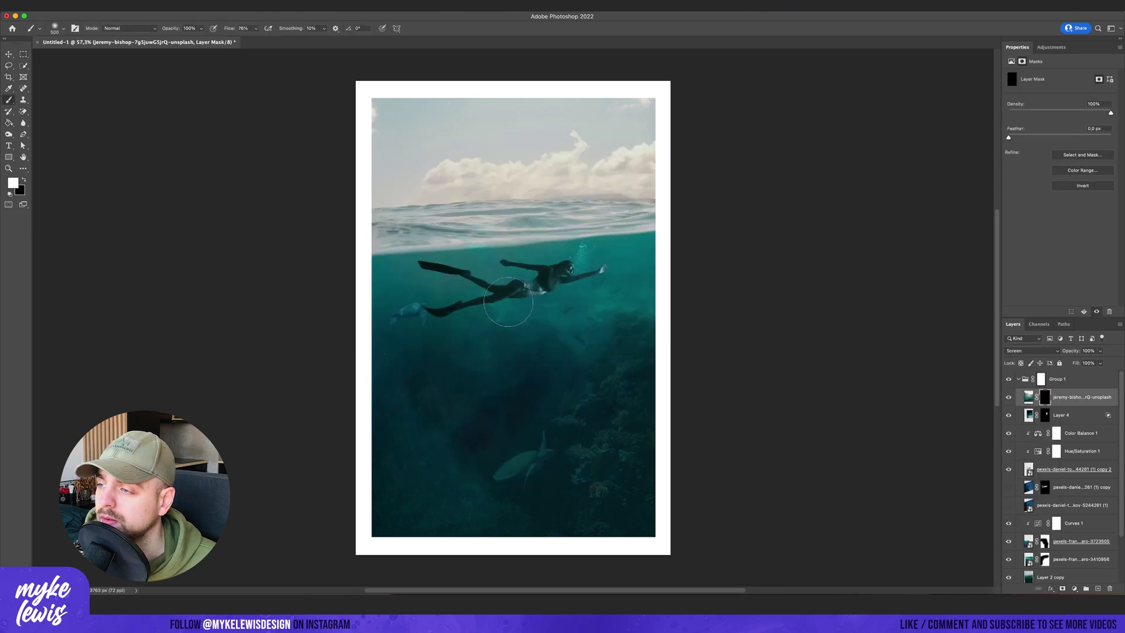
mouse_move(498, 275)
left_mouse_down()
mouse_move(556, 305)
mouse_move(527, 328)
left_mouse_up()
left_click(1029, 396)
left_click(1051, 588)
left_click(1063, 469)
left_click_drag(824, 535, 860, 539)
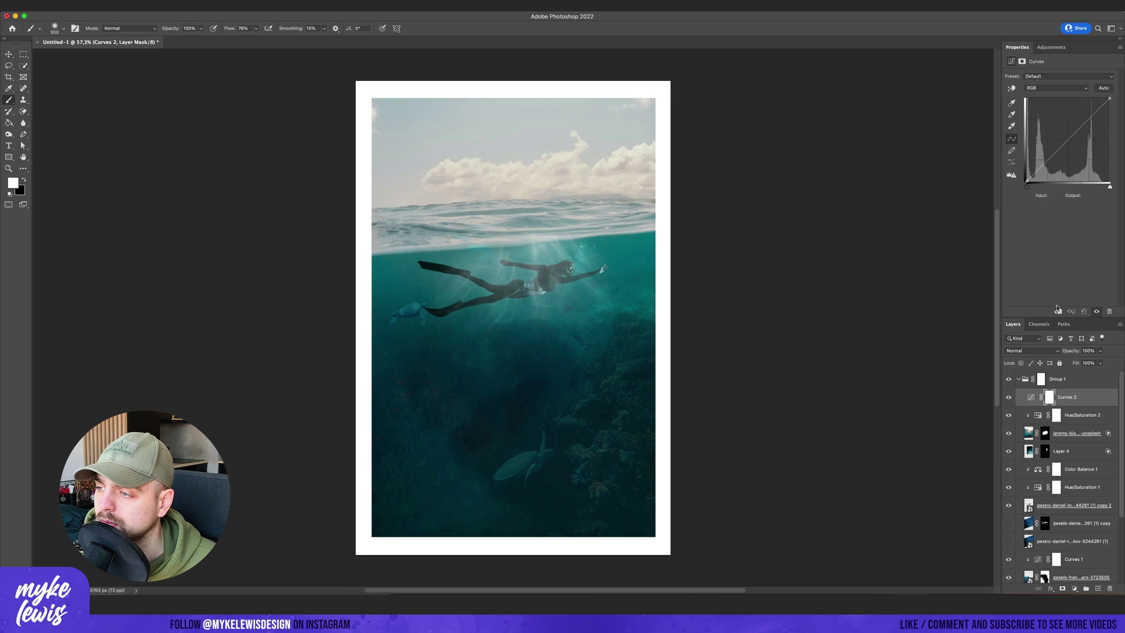
Add a clipped Curves layer raising highlights and contrast, then refine the sunbeam mask with a smaller black brush.
left_click(1058, 311)
left_click_drag(1056, 152, 1056, 158)
left_click_drag(1080, 128, 1080, 124)
left_click(1045, 433)
key("x")
key("bracketleft")
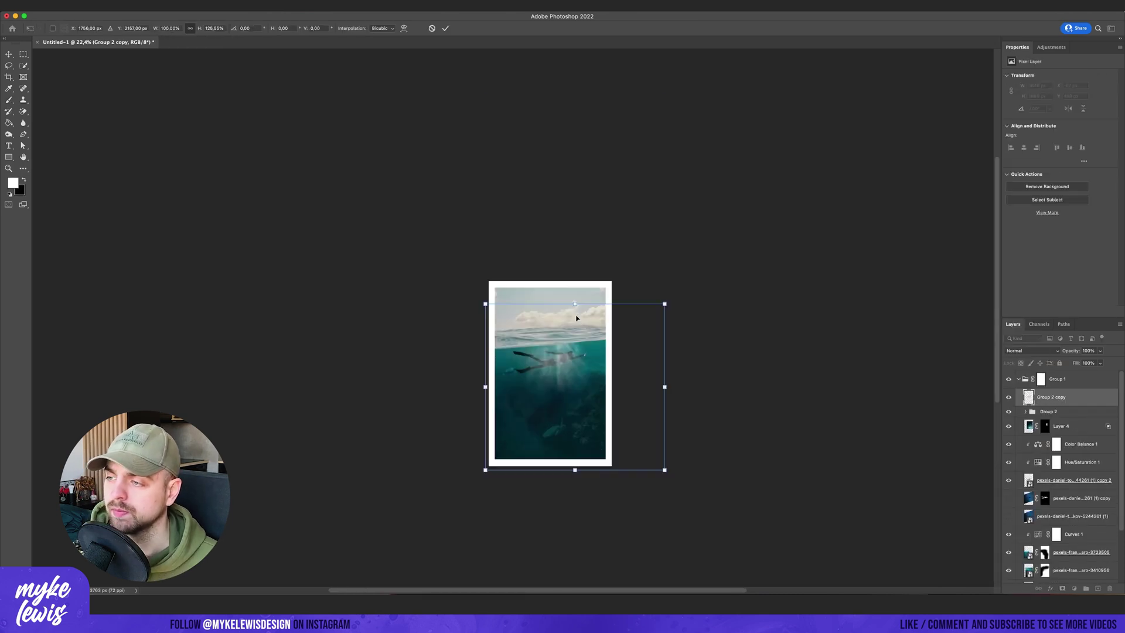
Tilt the merged scene copy about 1.8°, hide it, and add a black-masked Brightness/Contrast layer.
left_click_drag(559, 191, 569, 190)
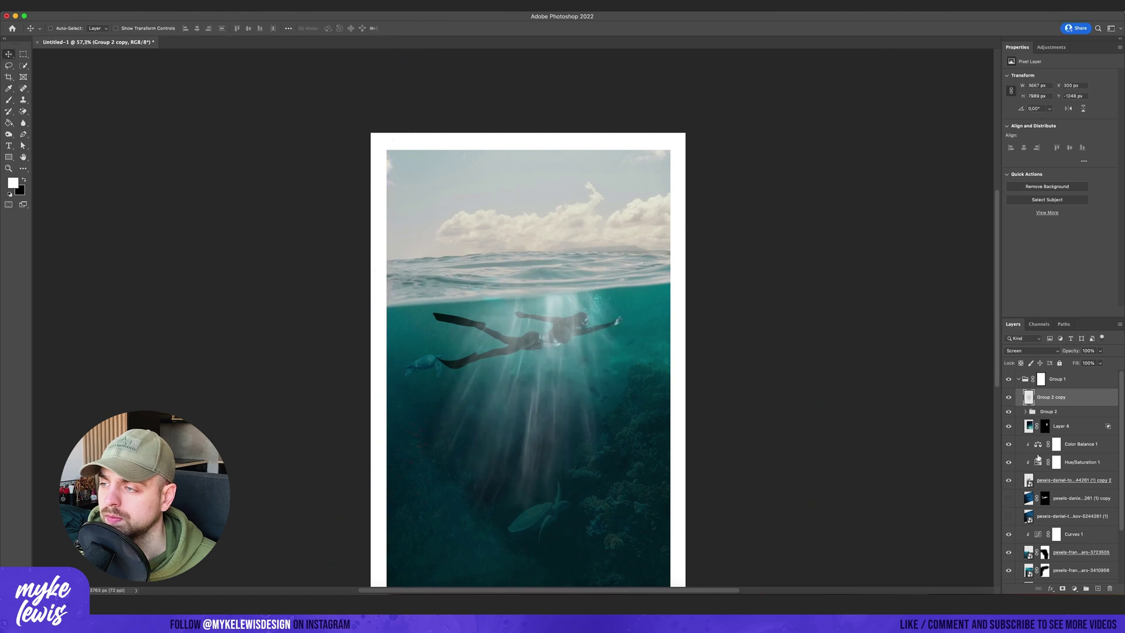
left_click(1008, 397)
left_click(1051, 47)
left_click(1012, 73)
key("x")
key("g")
left_click(472, 294)
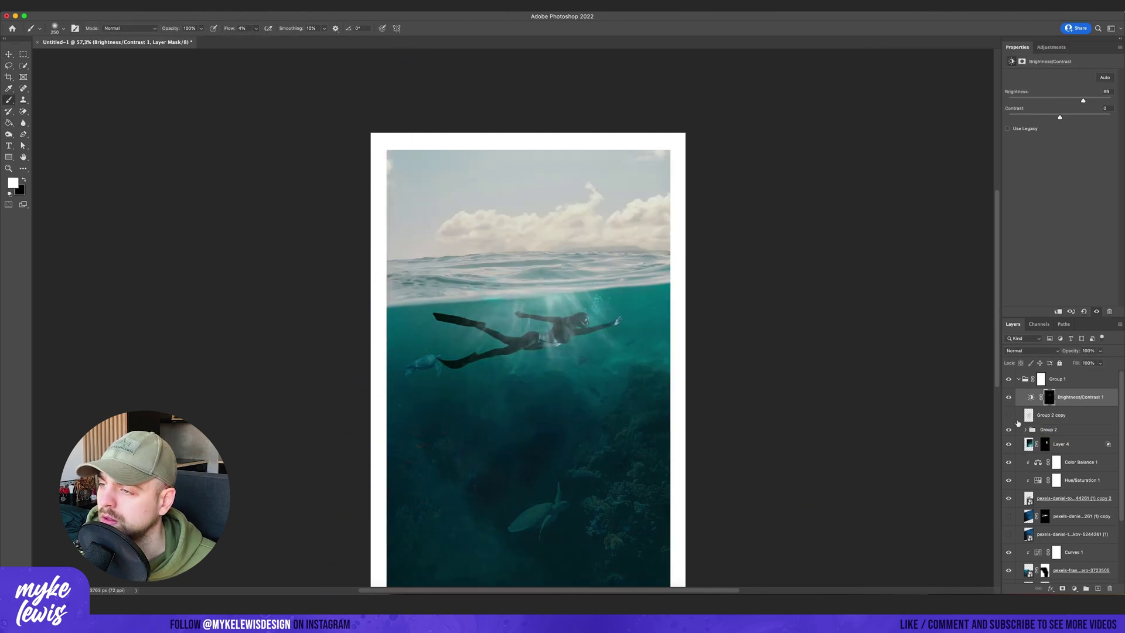
Show the merged scene copy again and select Group 2, keeping its blend mode unchanged.
left_click(1009, 415)
left_click(1049, 429)
left_click(1031, 350)
left_click(1022, 359)
Lower Group 2 to 60% opacity and lasso the shark's head onto its own layer.
left_click(1100, 350)
left_click_drag(1078, 364, 1083, 363)
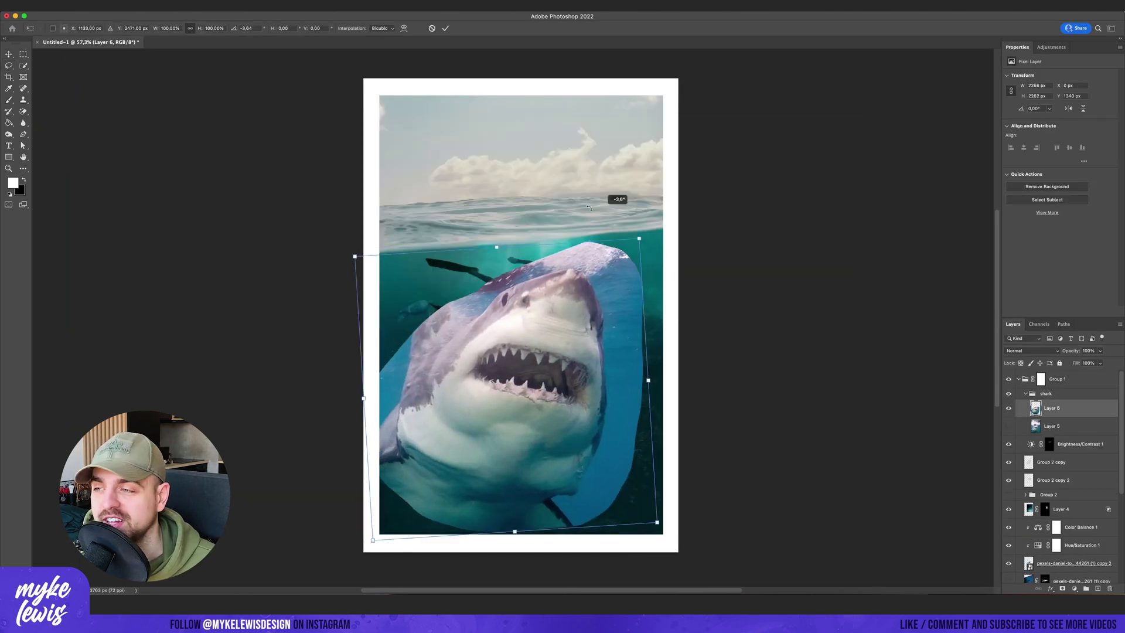
mouse_move(354, 251)
left_mouse_down()
mouse_move(311, 406)
mouse_move(286, 334)
left_mouse_up()
key("Return")
Cut away the overlay above the shark's snout using a Pen path selection.
key("p")
scroll(479, 402, "up", 2)
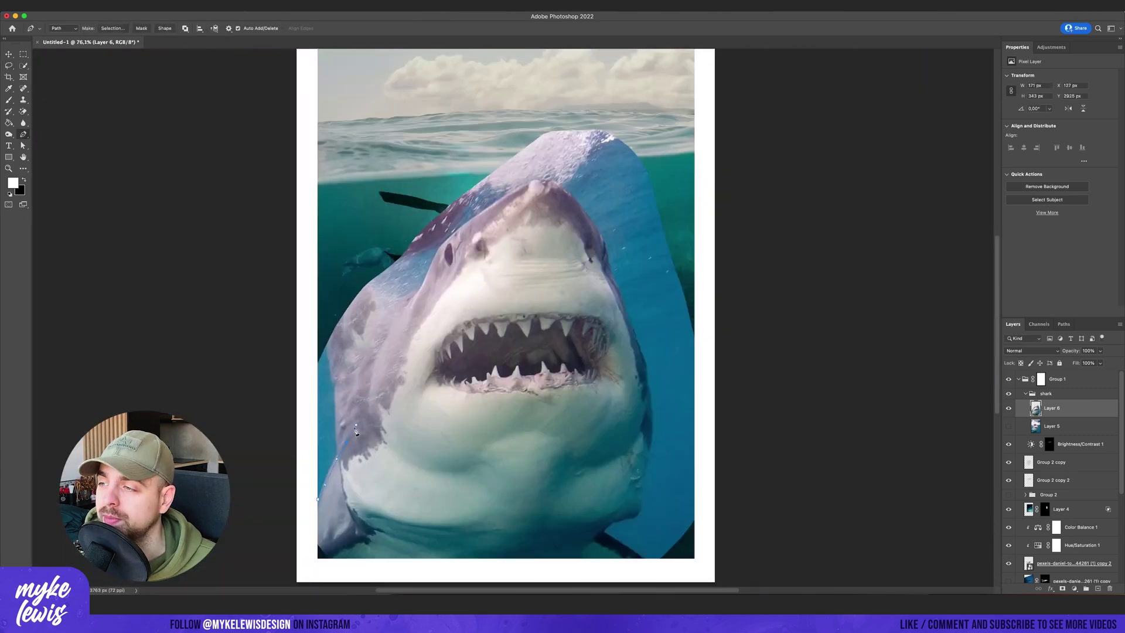
scroll(454, 265, "up", 5)
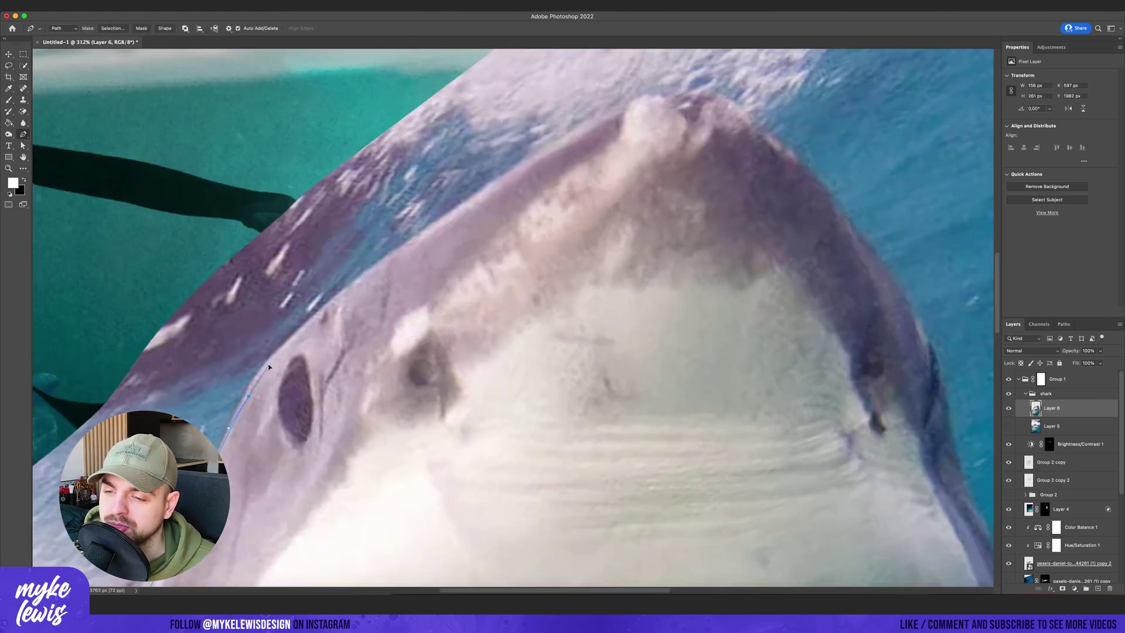
scroll(763, 106, "down", 5)
left_click(113, 28)
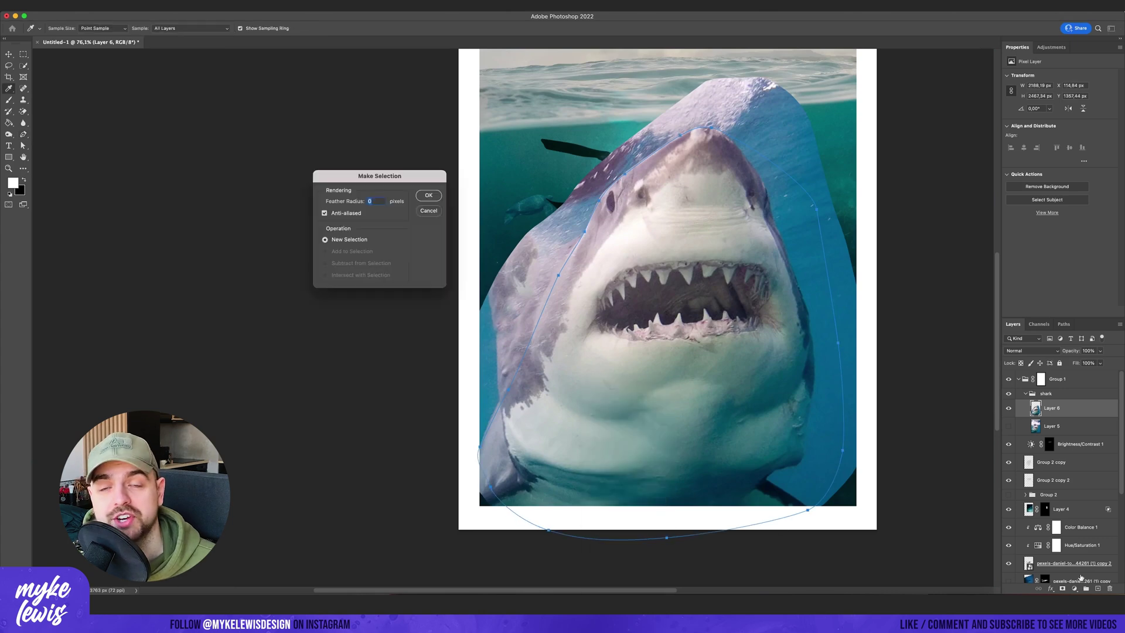
key("Return")
key("Delete")
Mask the shark down to its left half with a rectangular selection.
left_click(82, 6)
key("Escape")
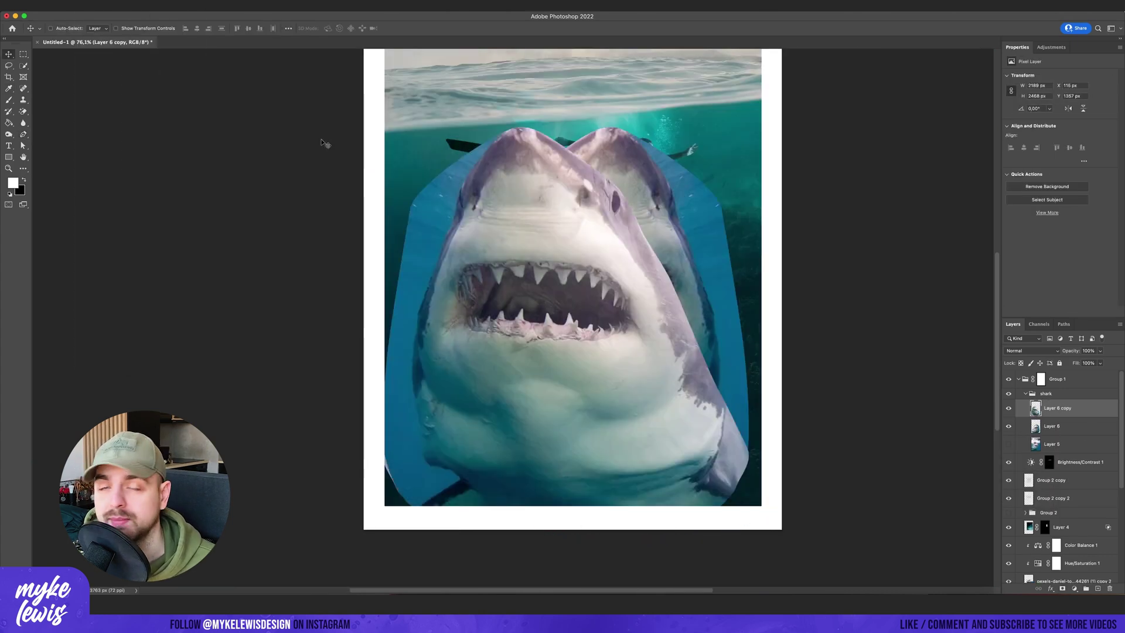
key("m")
left_click_drag(324, 108, 588, 537)
left_click(1062, 588)
Duplicate the half shark, flip it horizontally, align it and merge both halves.
key("ctrl+j")
left_click(82, 6)
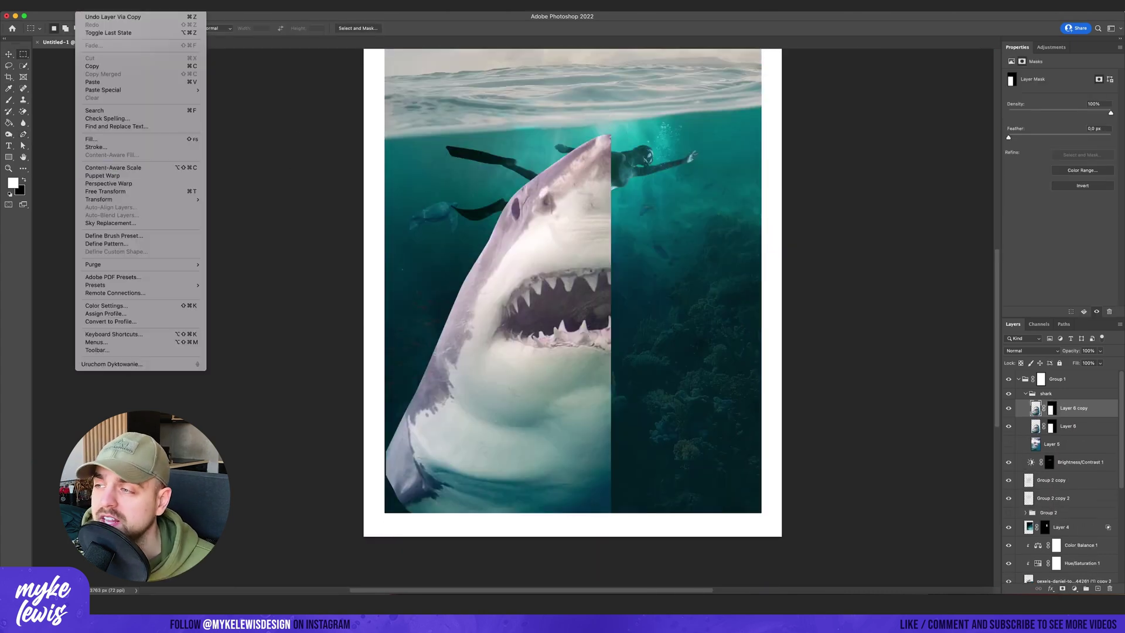
left_click(246, 359)
key("v")
mouse_move(594, 305)
left_mouse_down()
mouse_move(557, 305)
mouse_move(603, 307)
left_mouse_up()
scroll(640, 349, "down", 3)
scroll(640, 349, "up", 3)
right_click(1075, 407)
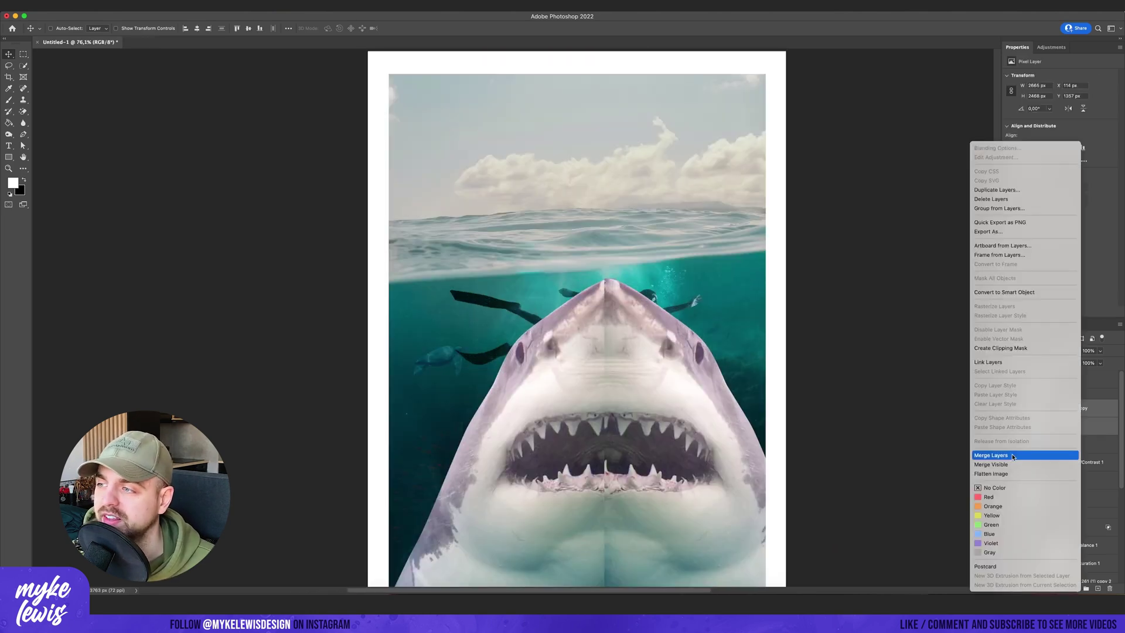
left_click(1055, 446)
Mask the merged shark to the snout path outline.
scroll(621, 352, "up", 2)
key("l")
left_click(24, 134)
scroll(621, 278, "up", 3)
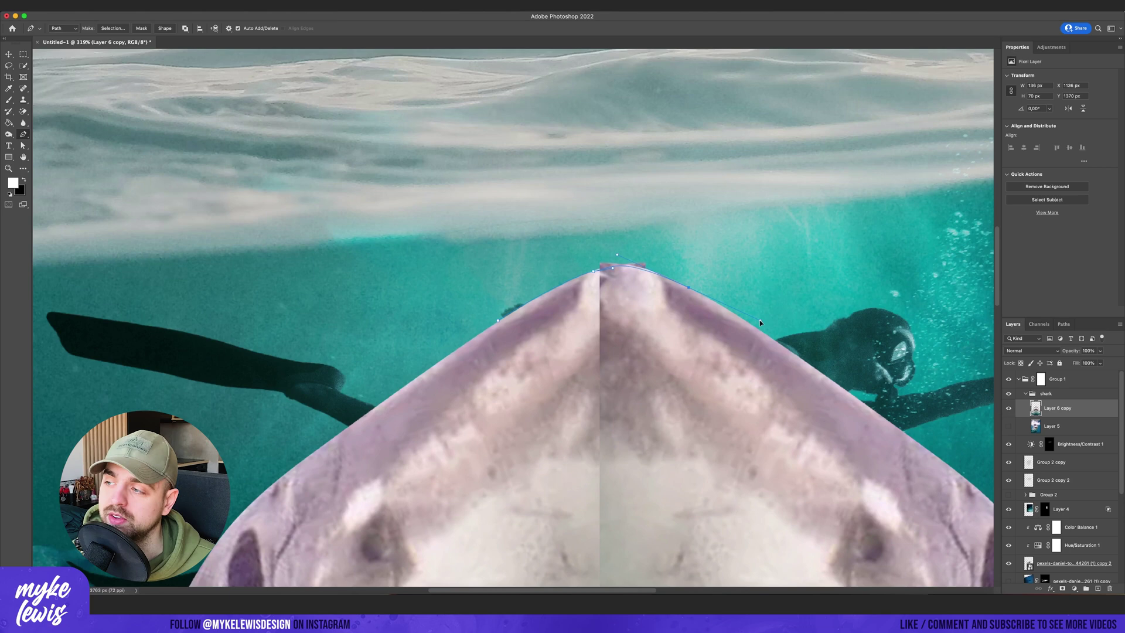
right_click(495, 275)
left_click(515, 311)
key("Return")
left_click(1062, 588)
key("ctrl+0")
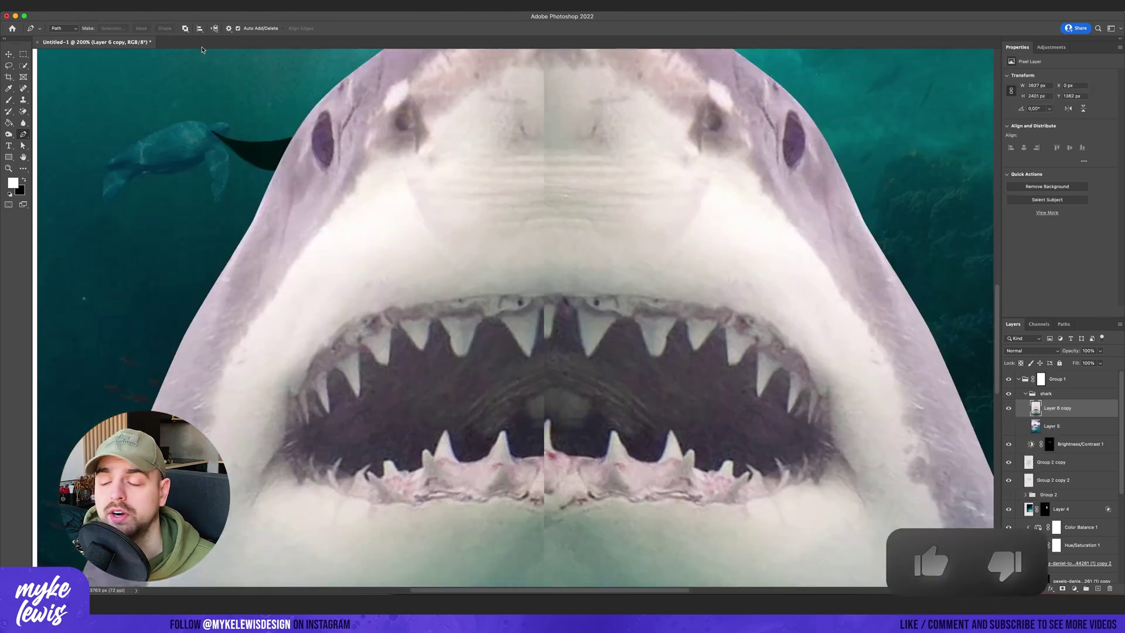
Spot-heal the centre seam down the shark's snout and along its jaw.
left_click_drag(540, 262, 540, 312)
scroll(539, 299, "up", 2)
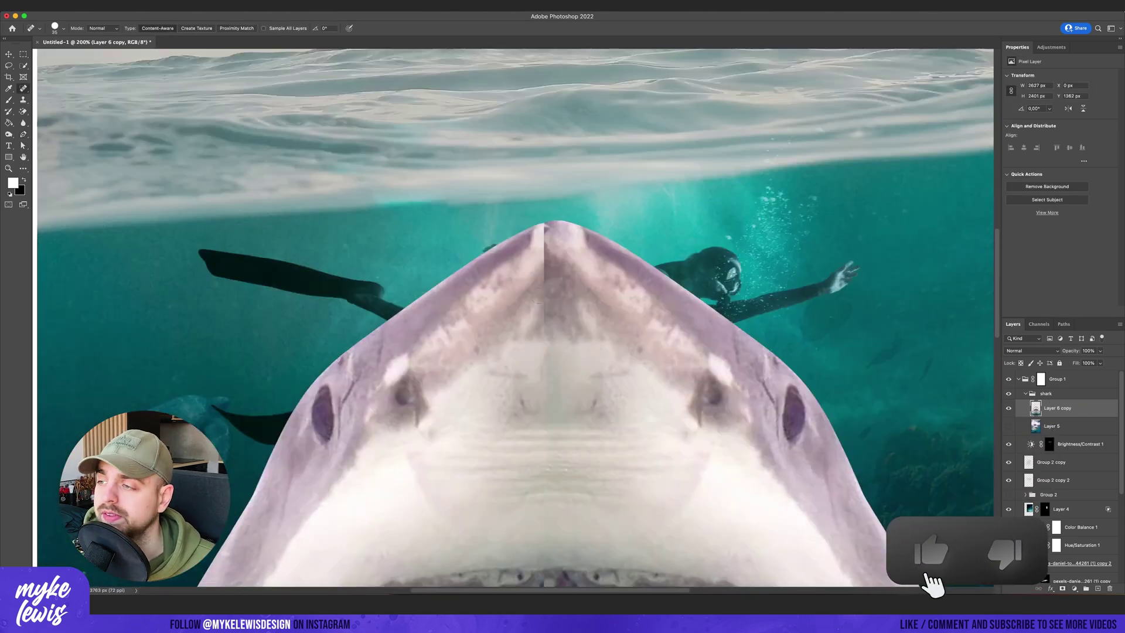
scroll(545, 236, "down", 5)
left_click_drag(553, 253, 553, 291)
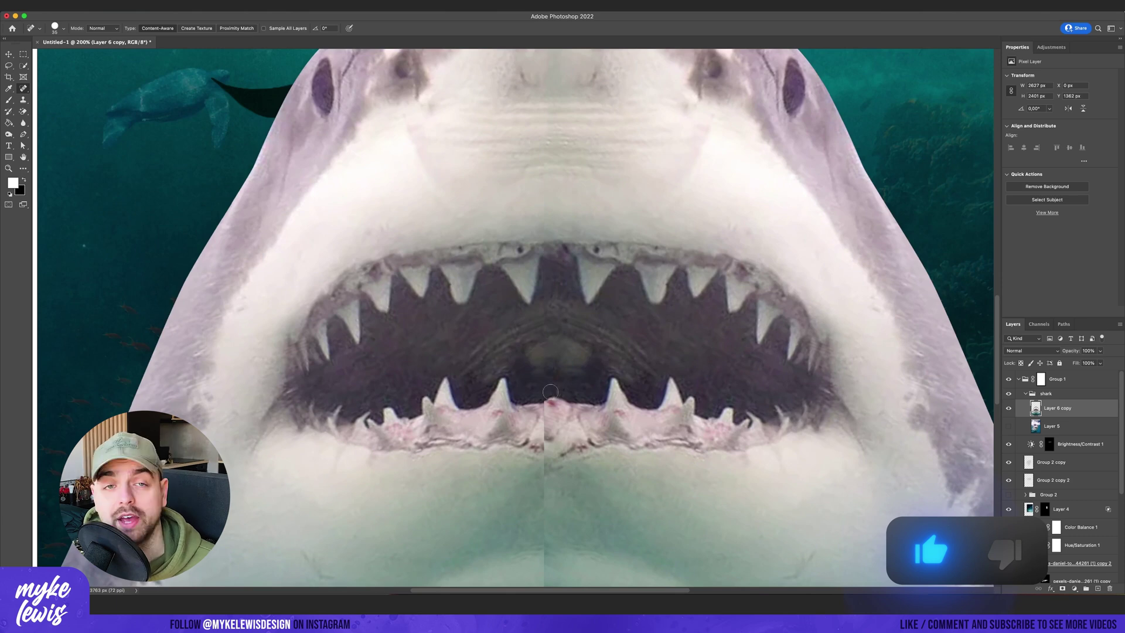
key("ctrl+0")
scroll(546, 336, "up", 5)
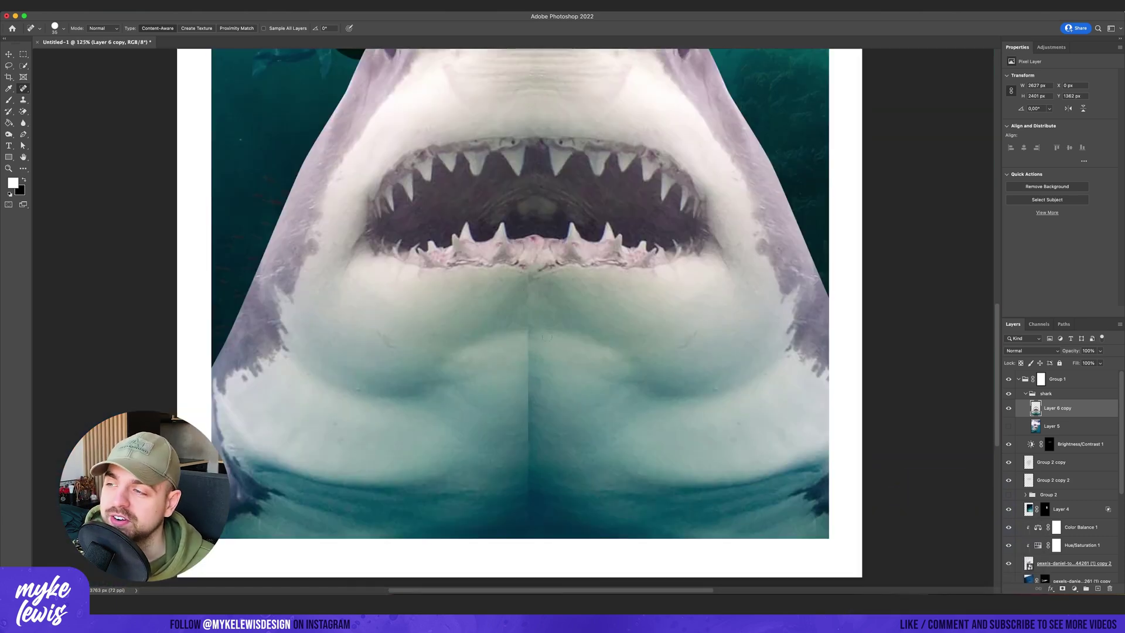
left_click_drag(531, 391, 530, 501)
Duplicate the shark layer and begin transforming the copy smaller.
key("ctrl+0")
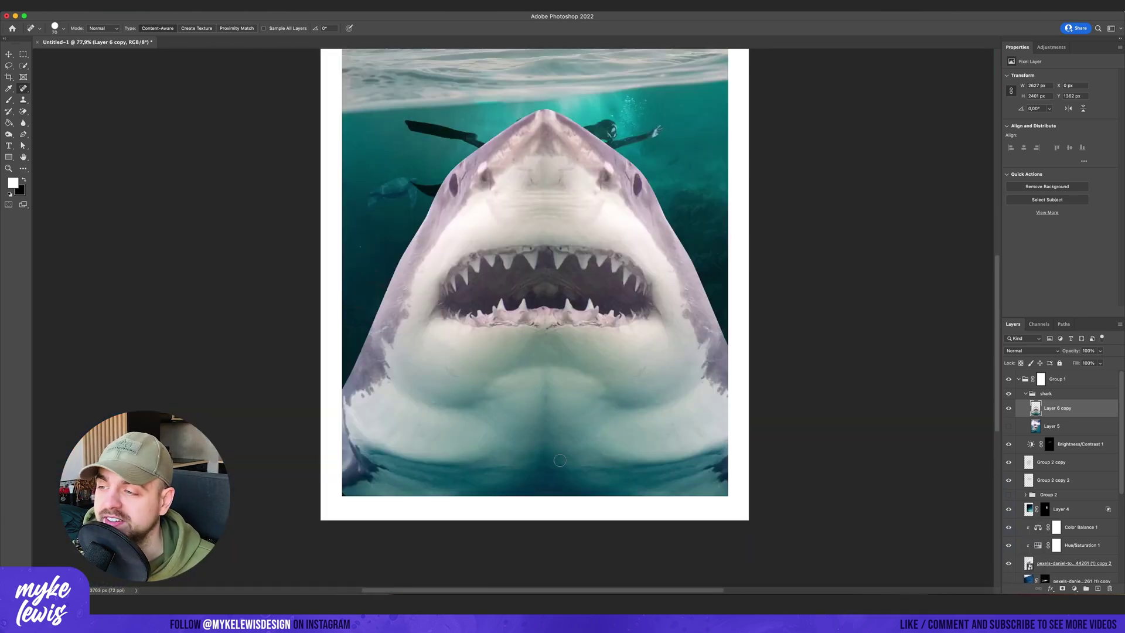
scroll(503, 234, "up", 5)
key("l")
key("ctrl+j")
key("ctrl+0")
key("ctrl+t")
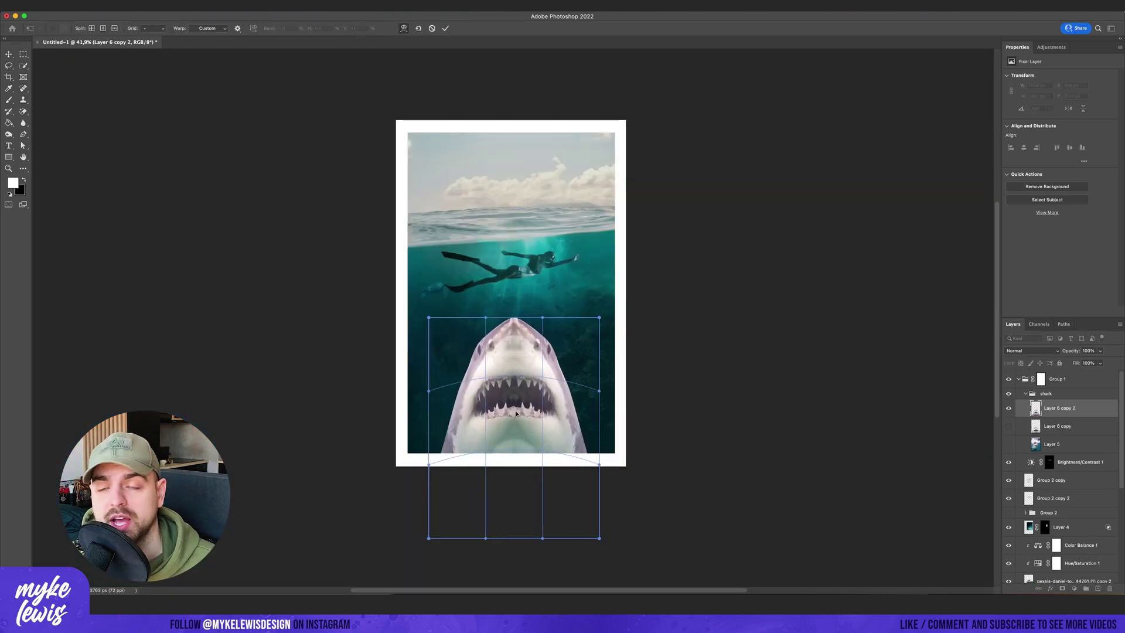
Commit the warped shark and add a Brightness/Contrast layer directly above the shark group.
key("Return")
key("j")
scroll(498, 281, "down", 1)
scroll(498, 281, "right", 1)
left_click(1049, 393)
left_click(1051, 47)
left_click(1012, 69)
left_click_drag(1078, 397, 1073, 391)
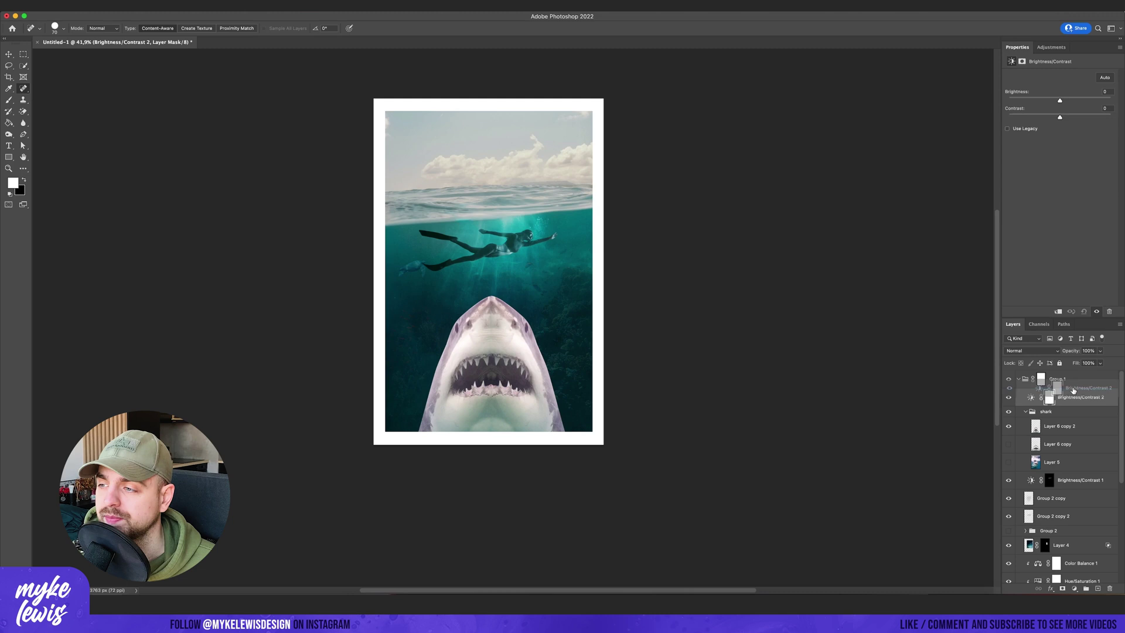
Add Hue/Saturation and Color Balance layers, darkening the shark to lightness -38.
left_click(1021, 79)
left_click(1031, 79)
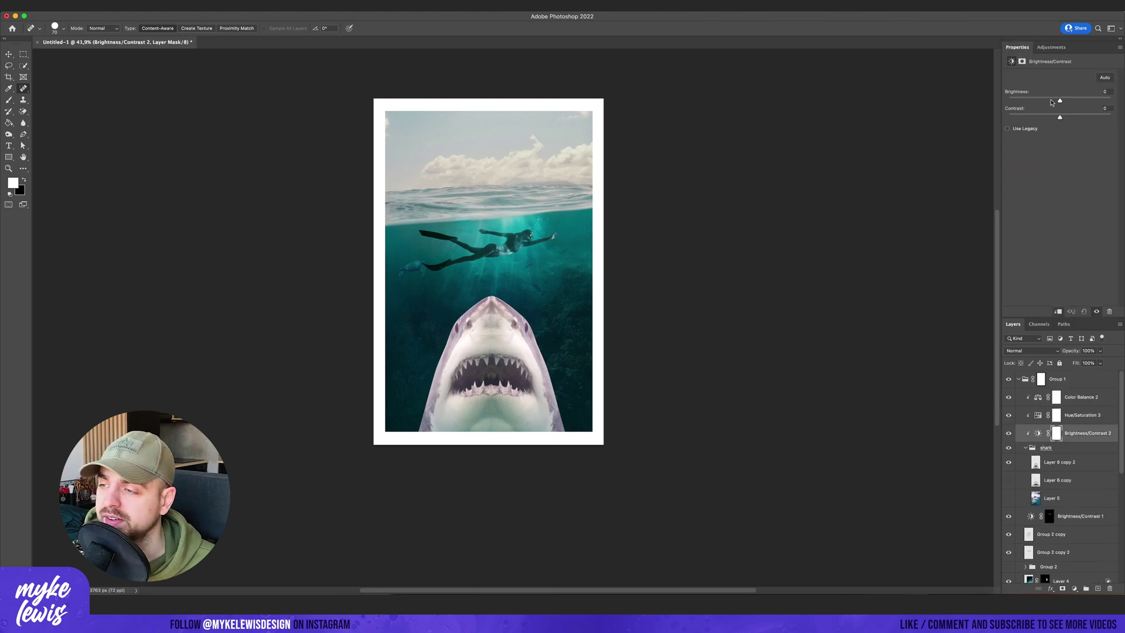
mouse_move(1059, 142)
left_mouse_down()
mouse_move(1038, 144)
mouse_move(1037, 127)
mouse_move(1050, 144)
left_mouse_up()
Add another Hue/Saturation layer colorized blue-grey at 51% opacity.
left_click(1051, 47)
left_click(1021, 79)
left_click(1062, 156)
left_click_drag(1101, 353, 1081, 363)
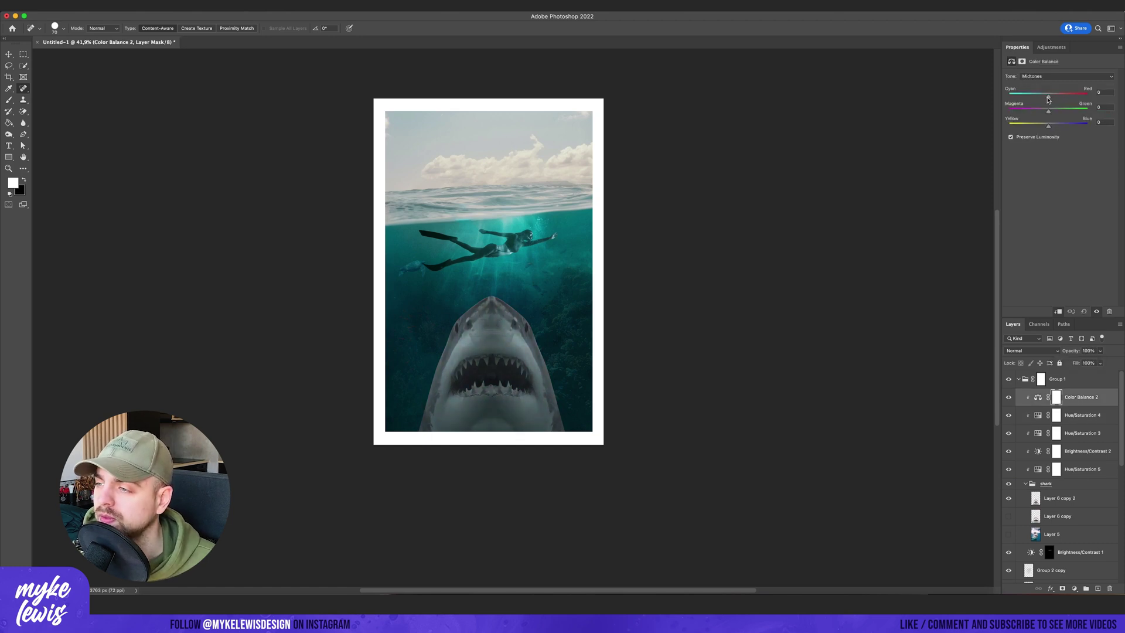
Switch the Color Balance tone range to Shadows.
left_click(1046, 77)
left_click(1046, 67)
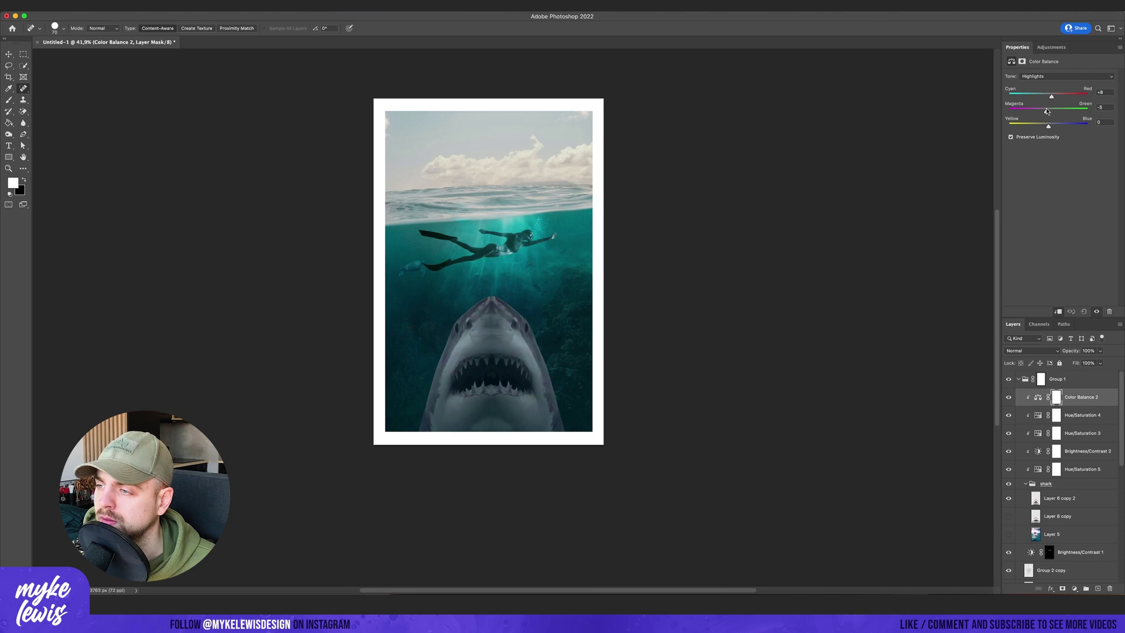
scroll(1101, 471, "down", 5)
scroll(1056, 499, "up", 5)
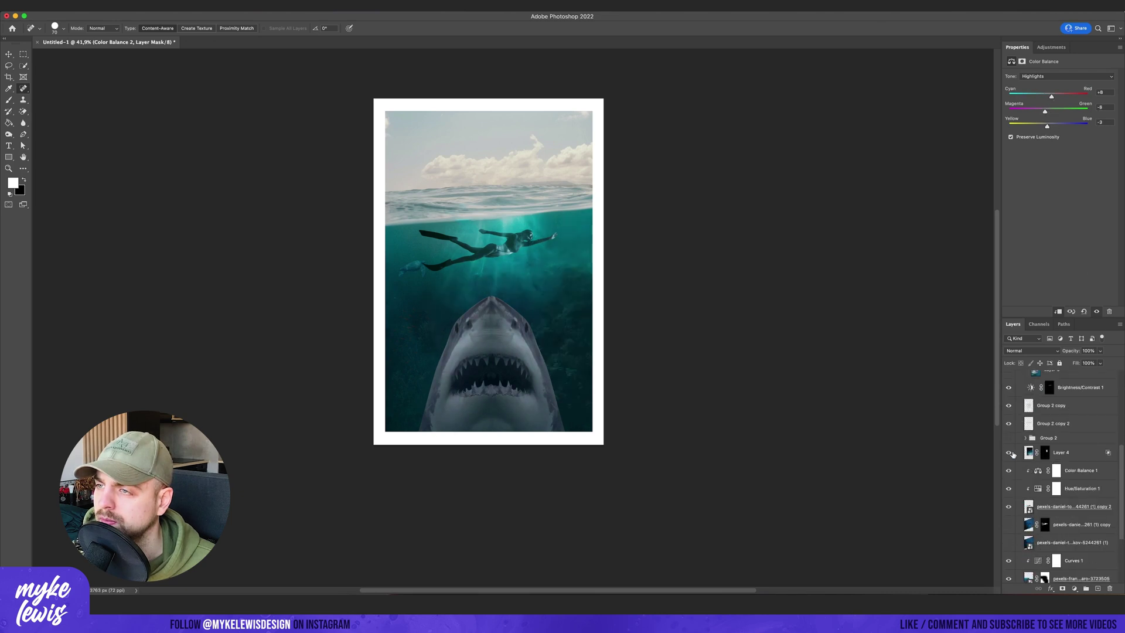
Add an Exposure adjustment clipped to the shark, set to -2.78.
left_click(1051, 47)
left_click(1049, 71)
left_click(1058, 311)
left_click_drag(1060, 97, 1039, 97)
Invert the Exposure mask and paint darkness along the shark's bottom edge.
key("ctrl+i")
key("b")
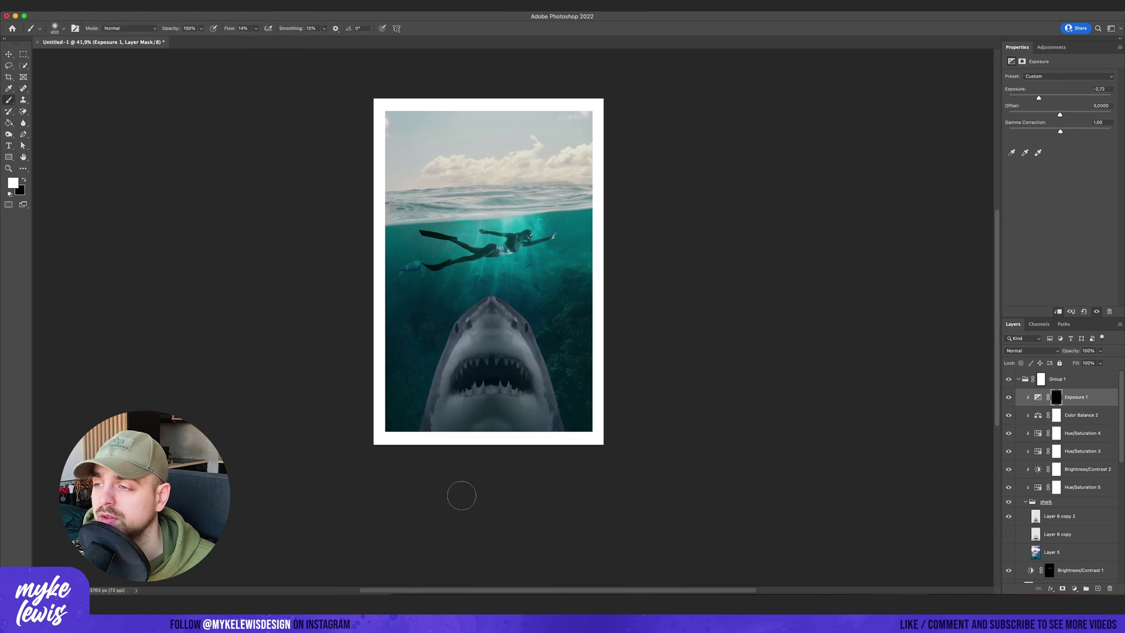
left_click_drag(461, 496, 438, 465)
scroll(537, 363, "up", 5)
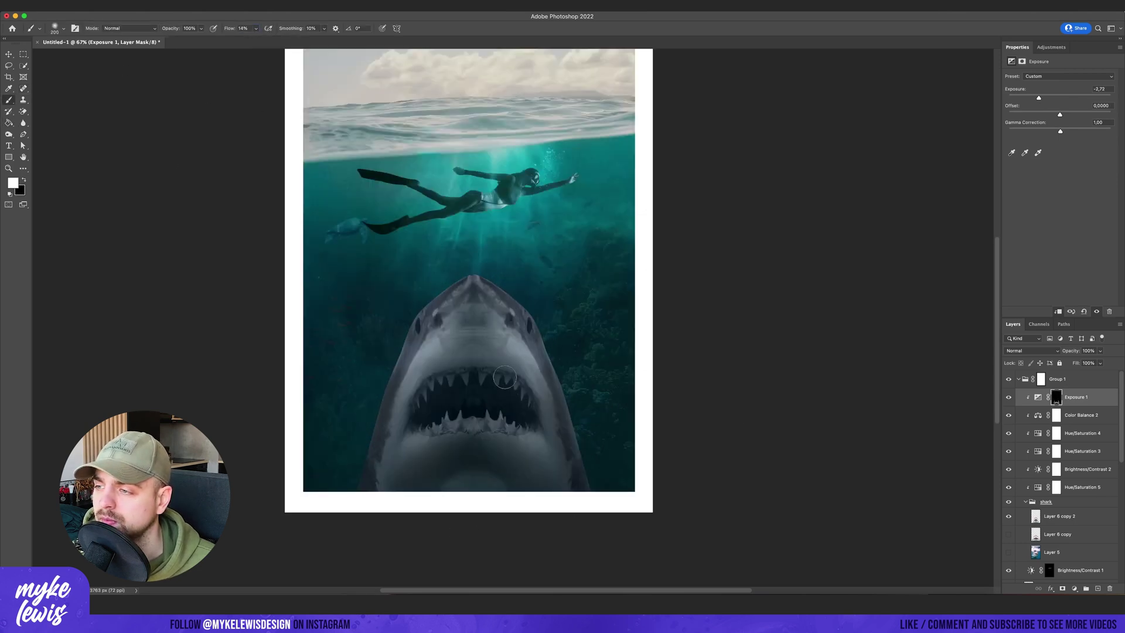
key("bracketleft")
key("bracketleft")
key("bracketleft")
key("bracketleft")
key("bracketleft")
scroll(441, 422, "down", 1)
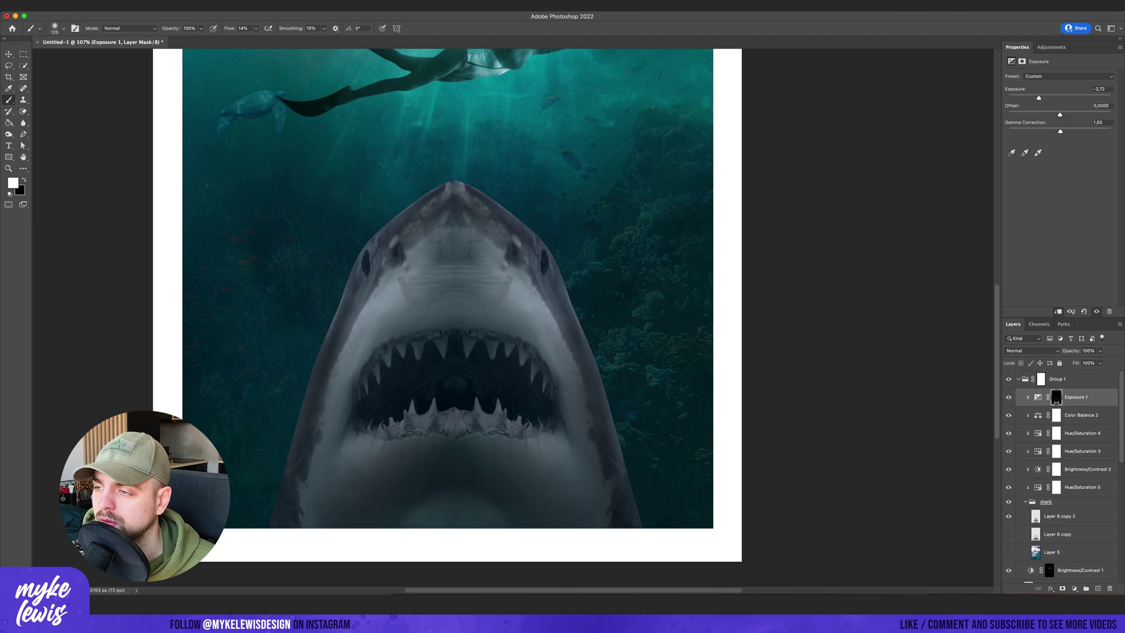
key("ctrl+0")
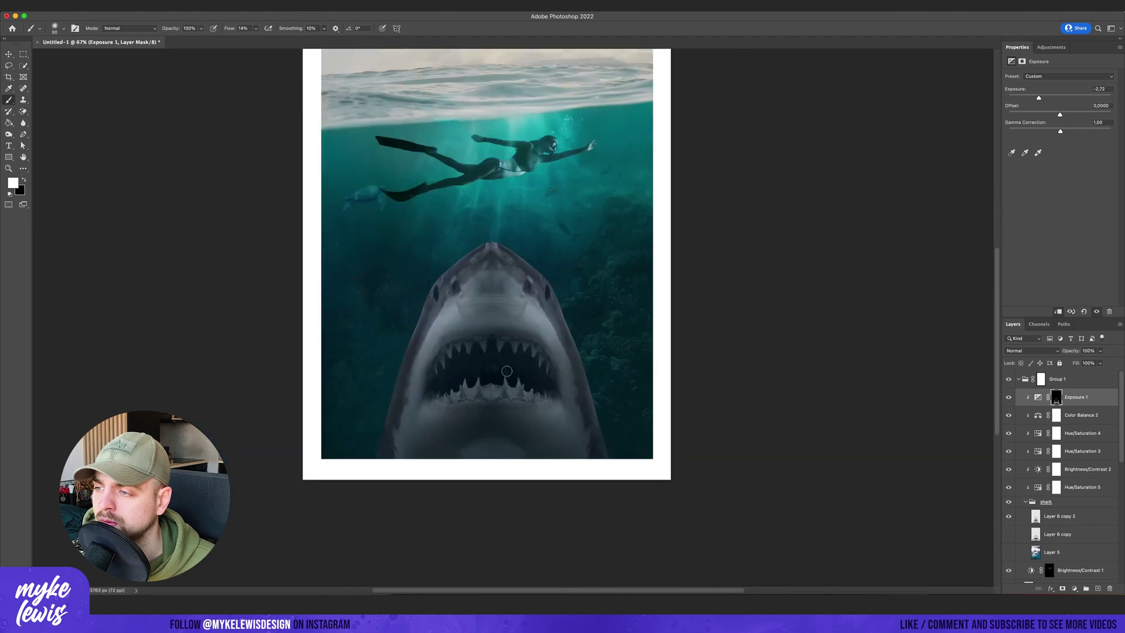
Add a teal colorized Hue/Saturation layer with a split Blend If underlying range.
left_click(1074, 588)
left_click(1102, 480)
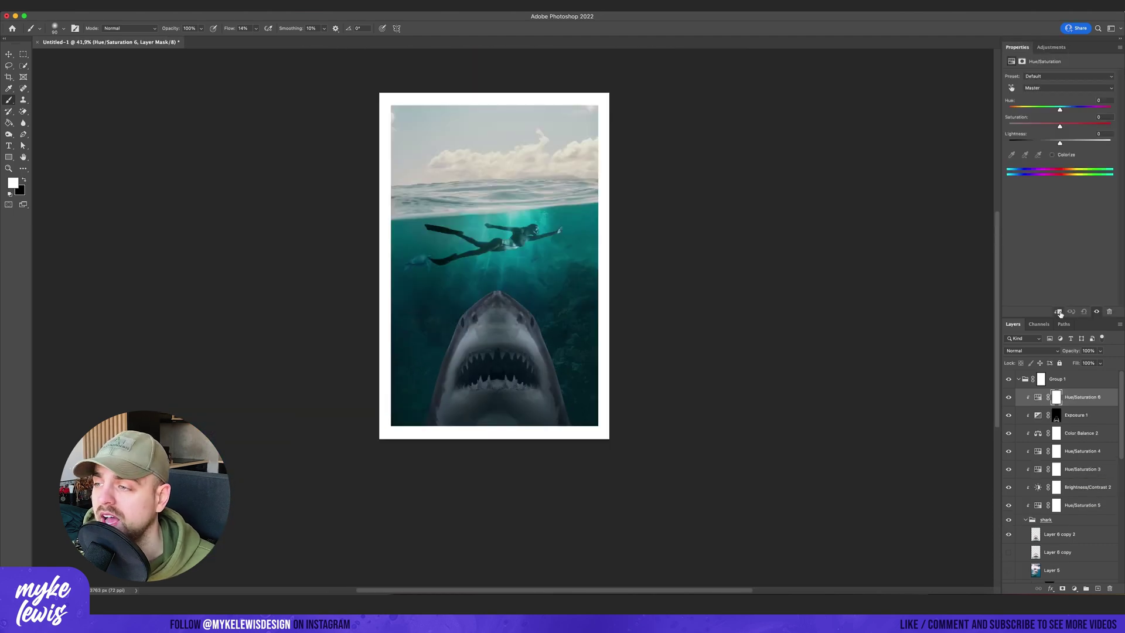
left_click(1051, 155)
left_click_drag(1042, 107, 1061, 109)
left_click(1050, 588)
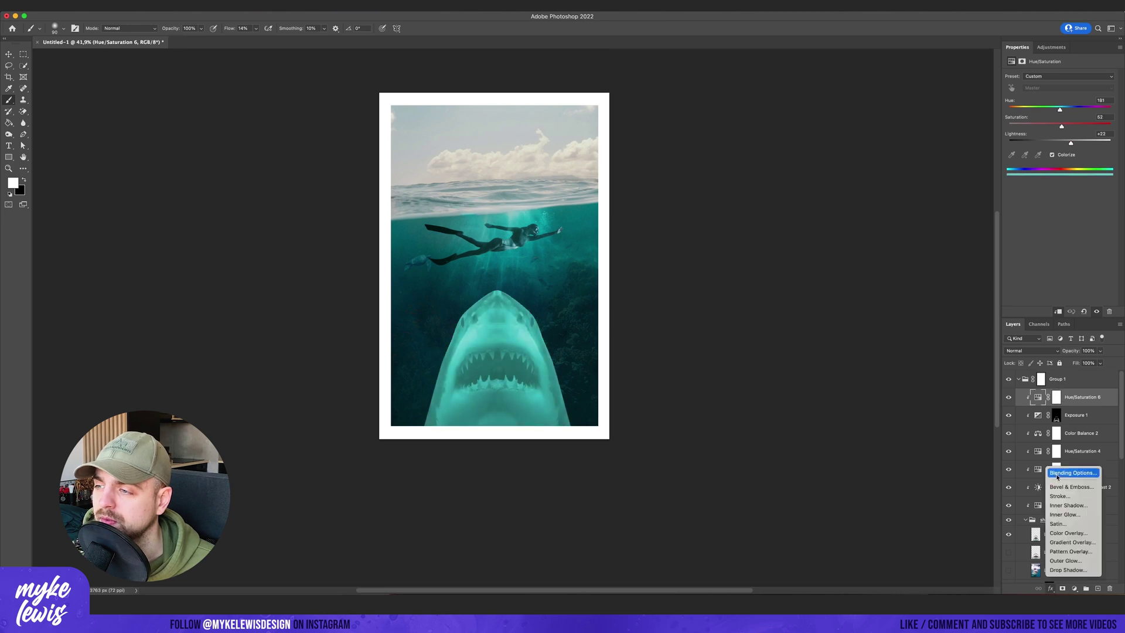
left_click(1064, 466)
mouse_move(826, 555)
left_mouse_down()
mouse_move(882, 554)
mouse_move(830, 559)
left_mouse_up()
left_click(1014, 402)
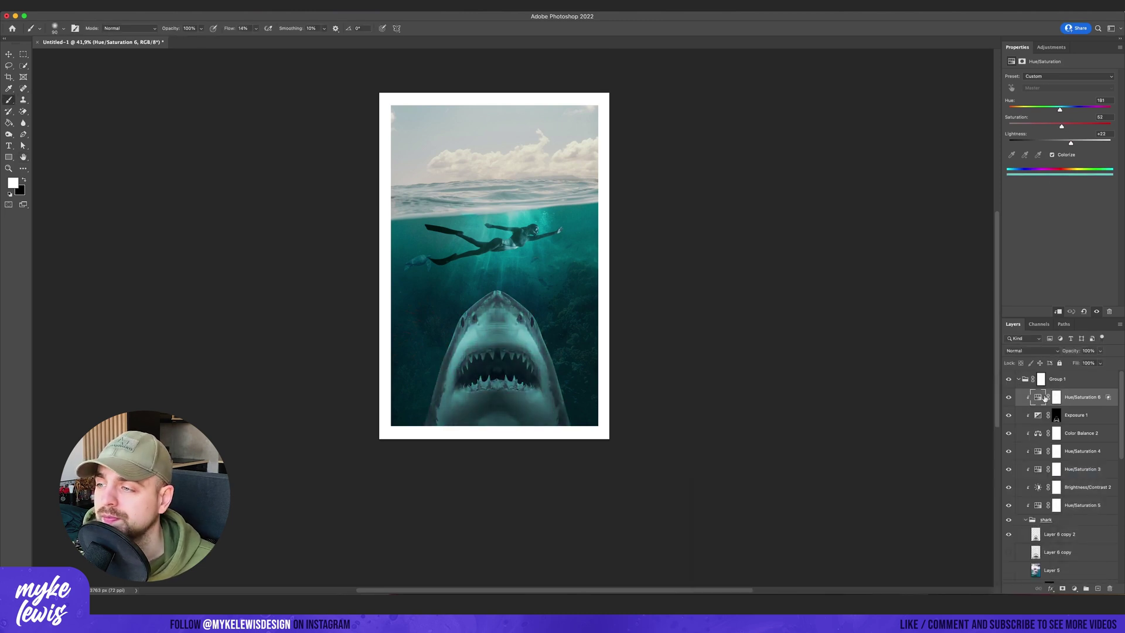
Invert the teal tint's mask and set white as the brush colour.
left_click(1055, 397)
key("ctrl+i")
key("b")
key("ctrl+plus")
key("ctrl+plus")
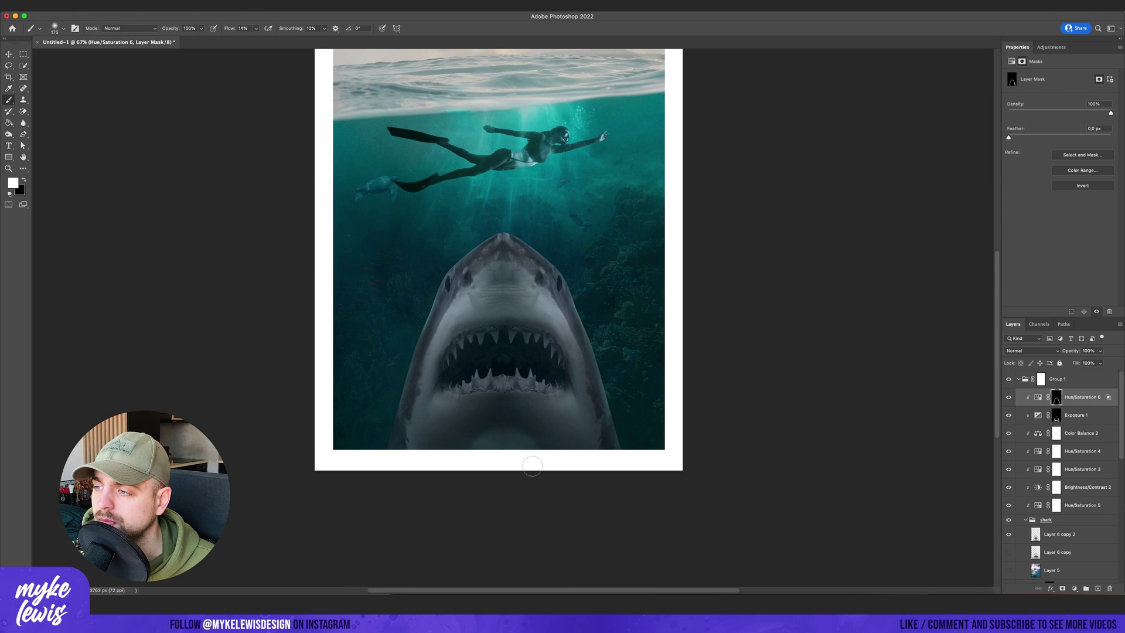
scroll(579, 364, "down", 3)
key("ctrl+plus")
key("ctrl+plus")
Add a Curves layer above Exposure 1, raising the curve to brighten.
left_click(1076, 415)
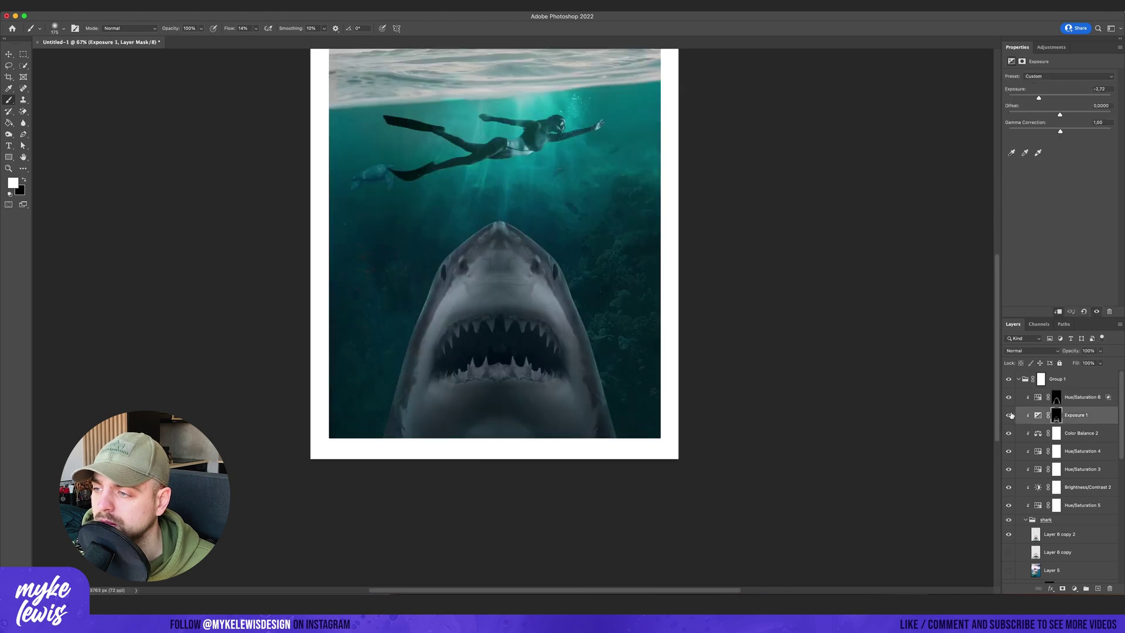
left_click(1051, 46)
left_click(1034, 72)
left_click_drag(1086, 122, 1086, 115)
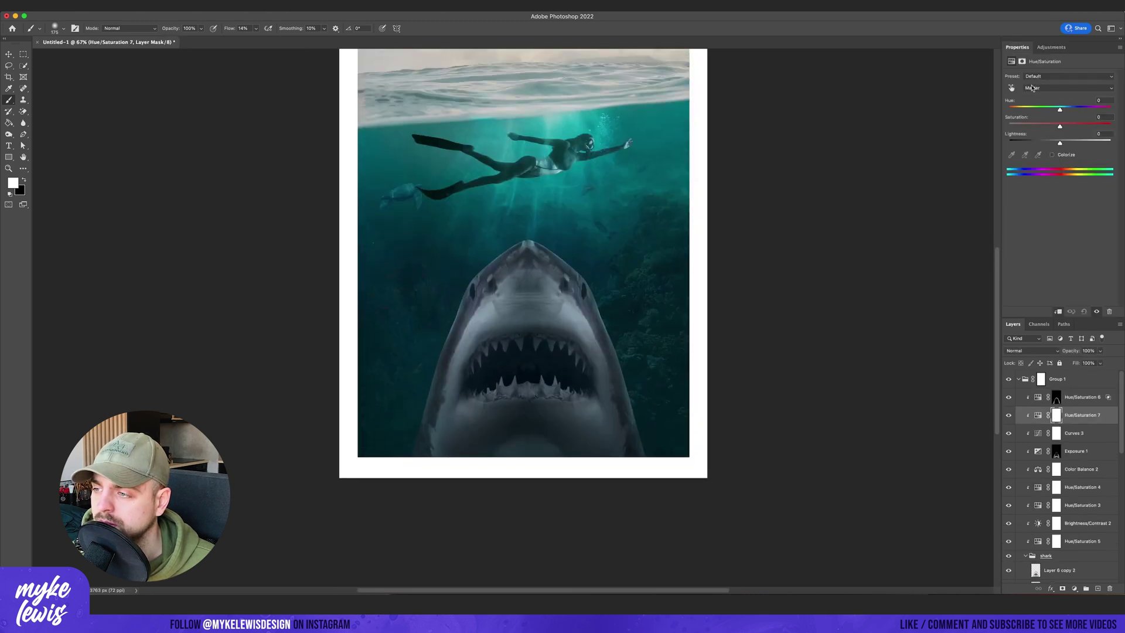
Add a colorized Hue/Saturation layer with lifted lightness in Screen blend mode.
left_click(1051, 155)
left_click_drag(1059, 142, 1062, 135)
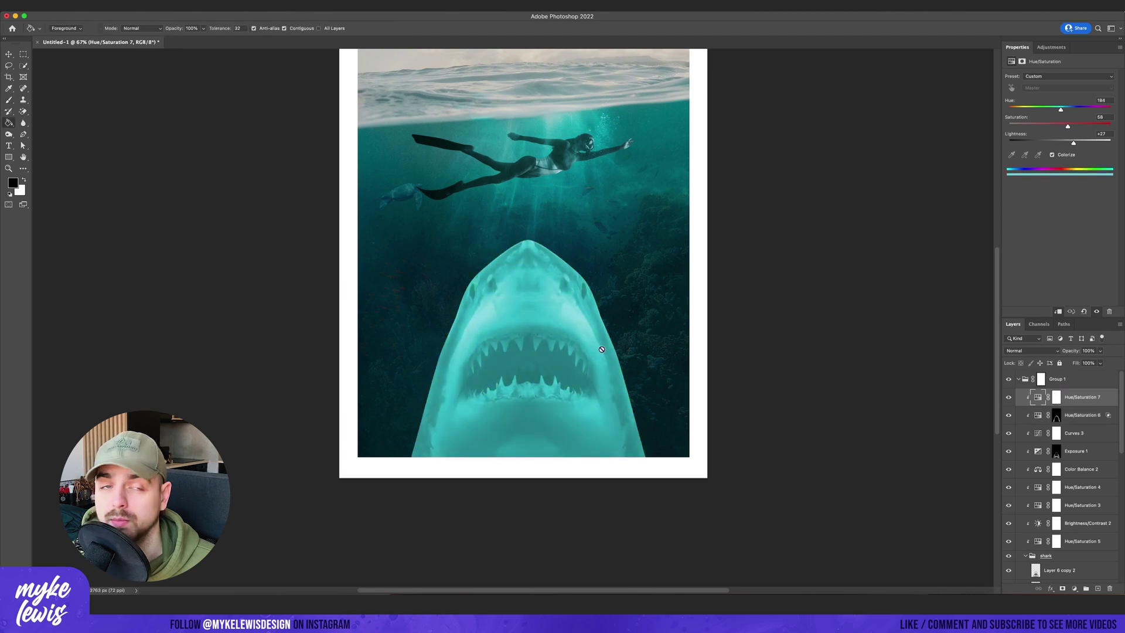
left_click(1031, 350)
left_click(1017, 427)
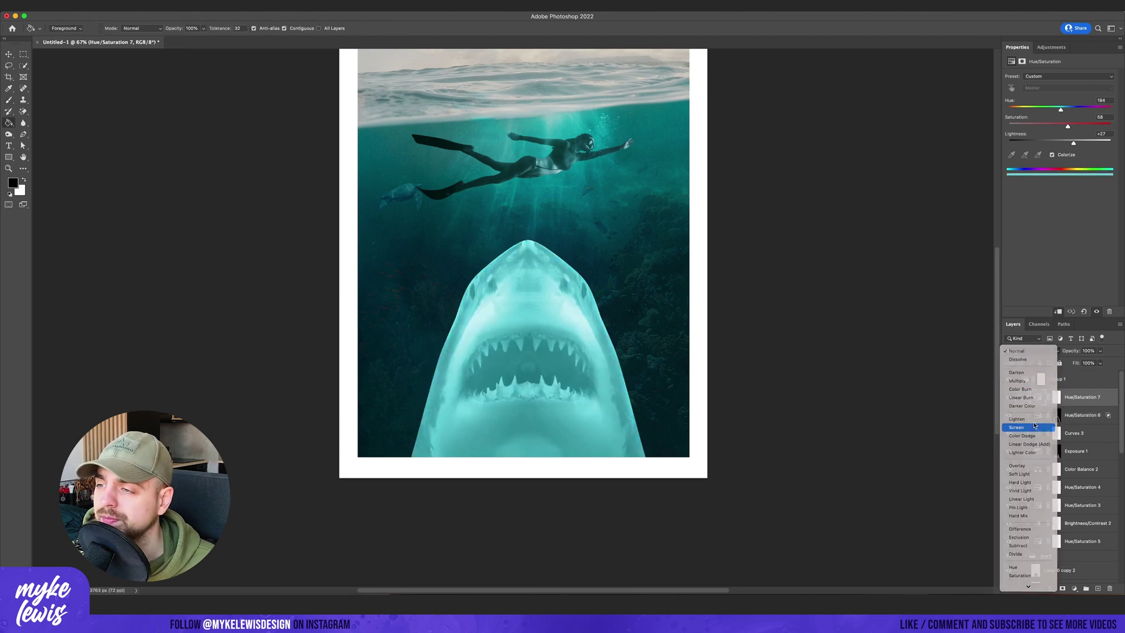
Invert the Screen tint's mask and ready a white brush for painting glow.
left_click(1056, 397)
key("ctrl+i")
key("b")
key("x")
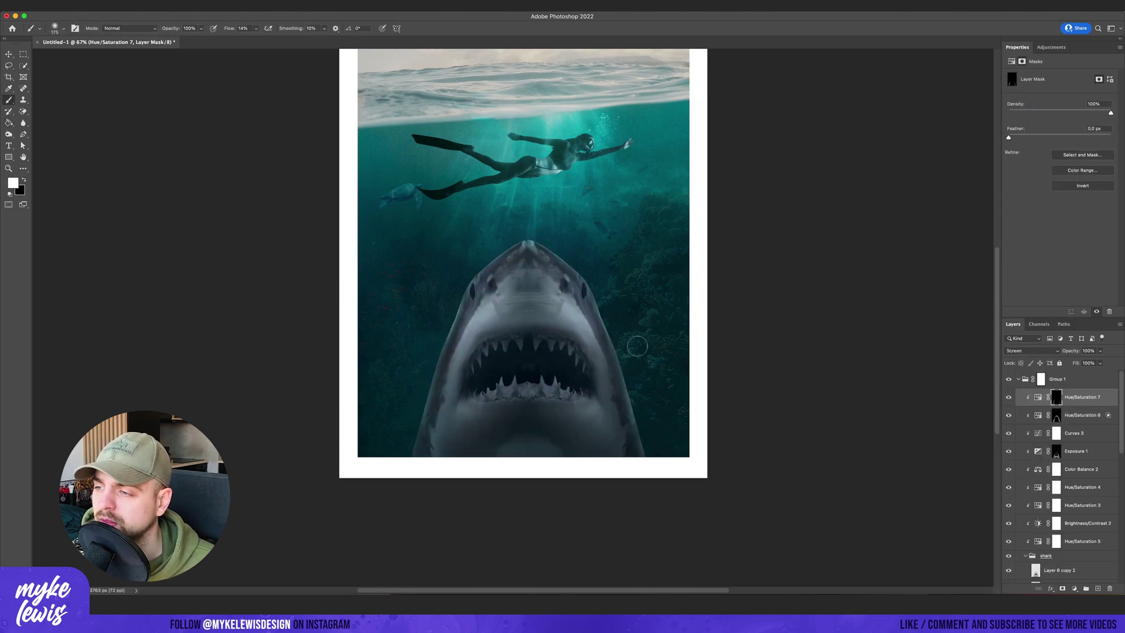
key("super+minus")
key("super+plus")
key("super+minus")
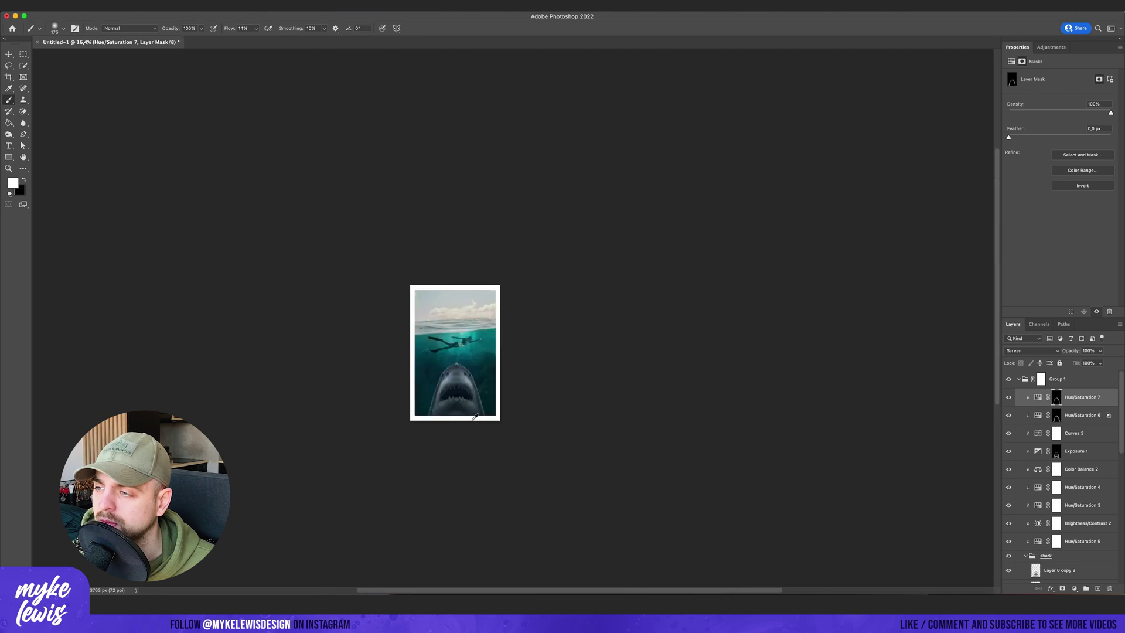
Apply a Gaussian Blur to Layer 6 copy 2 for a soft glow.
key("super+plus")
left_click(1060, 570)
scroll(1061, 527, "down", 3)
left_click(202, 6)
left_click(363, 149)
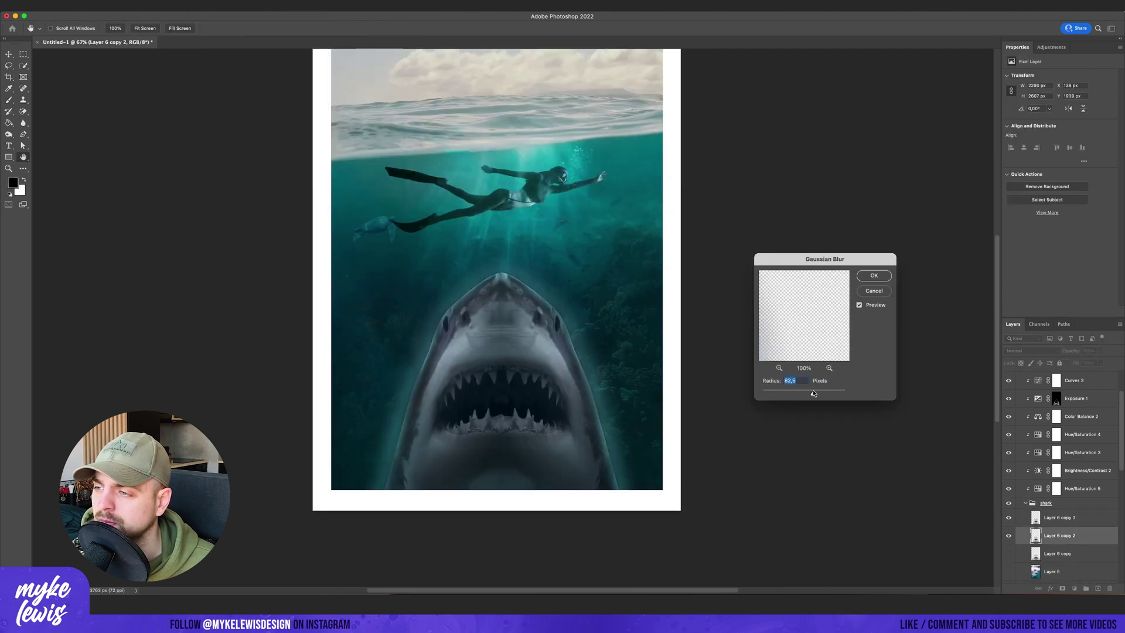
left_click(865, 280)
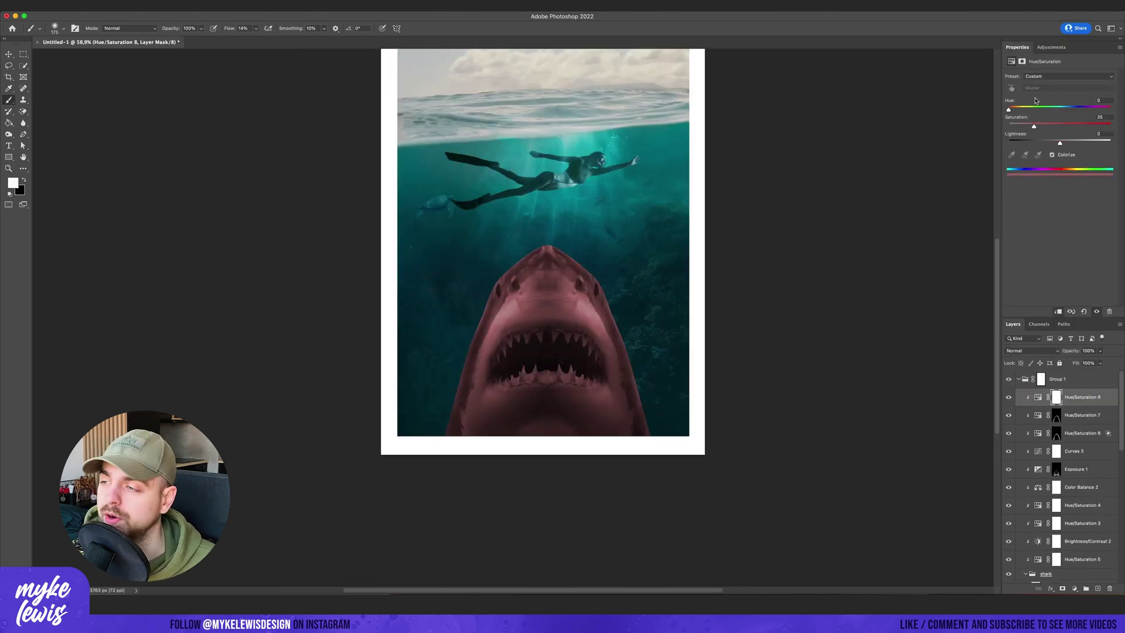
Shift a Hue/Saturation tint to light cyan and limit it with Blend If ranges.
left_click_drag(1008, 110, 1065, 126)
left_click_drag(1060, 143, 1065, 143)
left_click(1051, 588)
left_click(1066, 469)
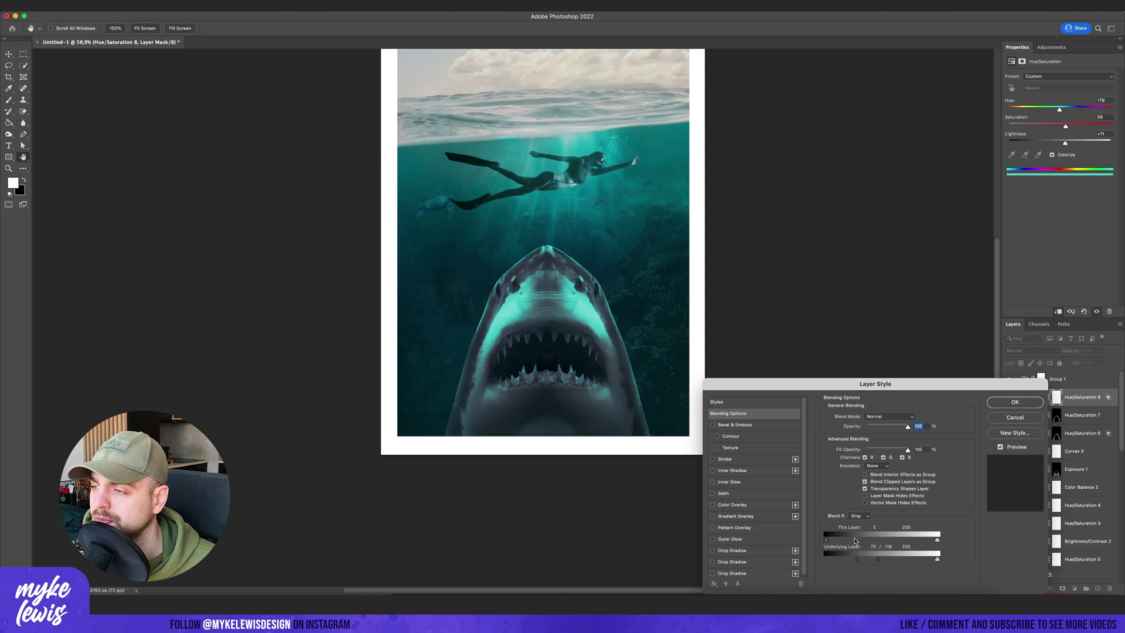
mouse_move(856, 558)
left_mouse_down()
mouse_move(837, 558)
mouse_move(852, 558)
left_mouse_up()
left_click(1015, 402)
Set the cyan tint layer to Lighten blending at 35%.
key("b")
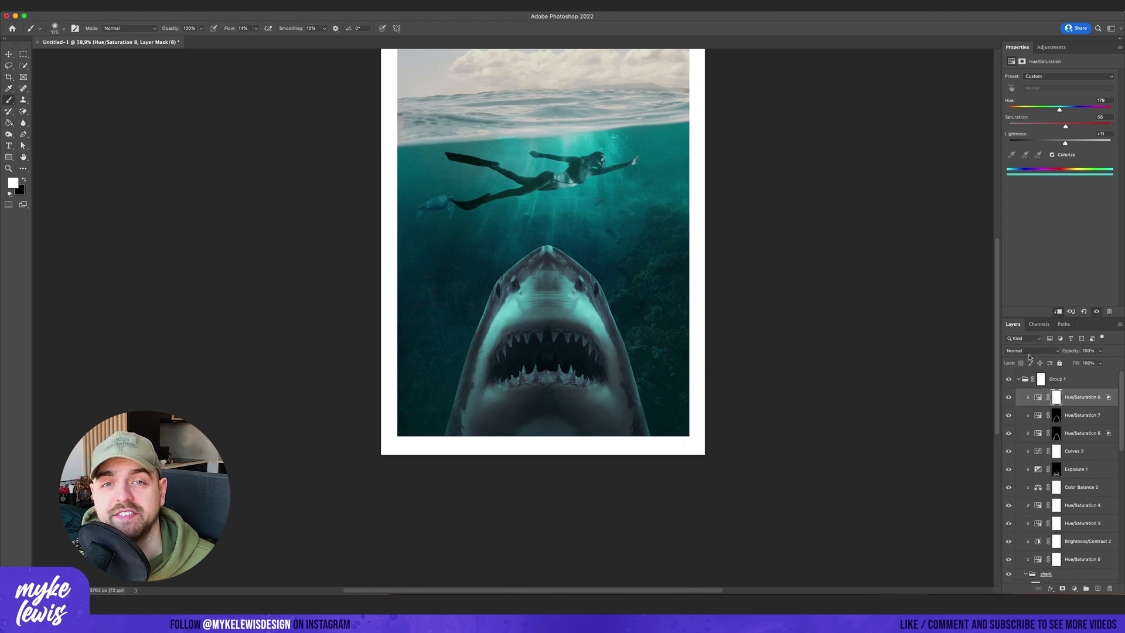
left_click(1028, 351)
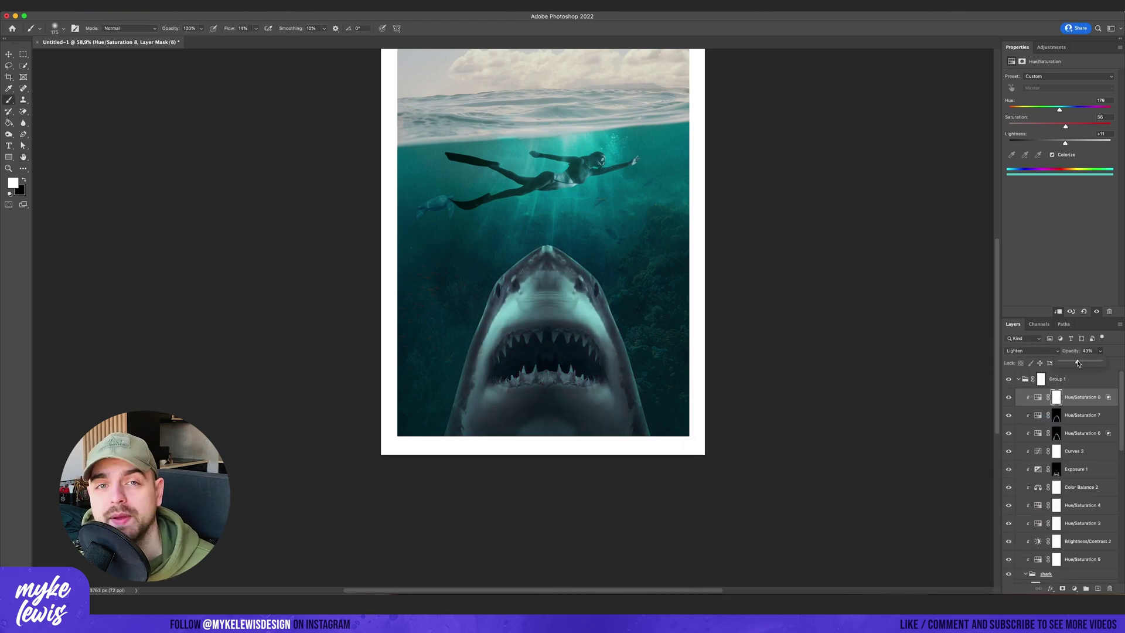
scroll(583, 198, "down", 3)
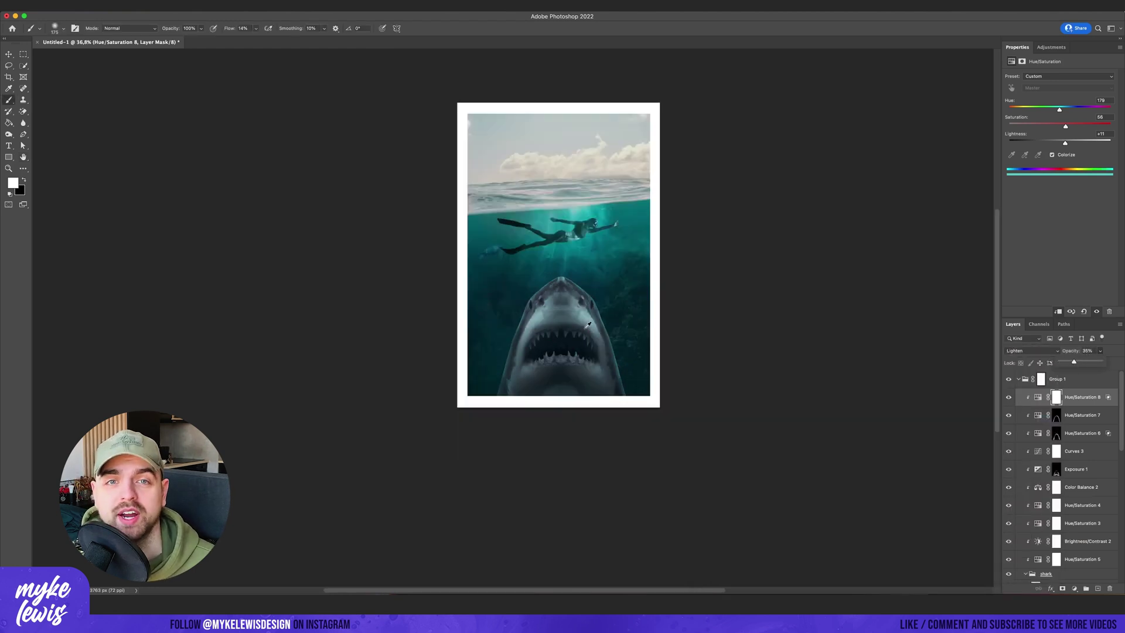
scroll(507, 328, "up", 8)
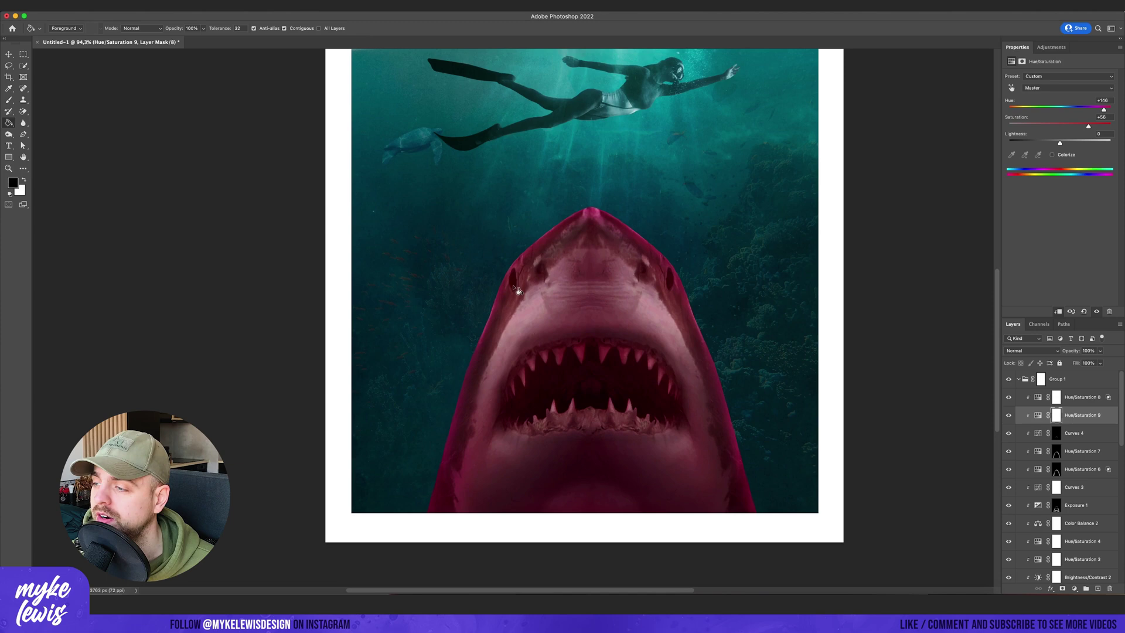
Fill the Hue/Saturation 9 mask black and ready a white brush to redden the gums.
left_click(518, 291)
key("b")
key("x")
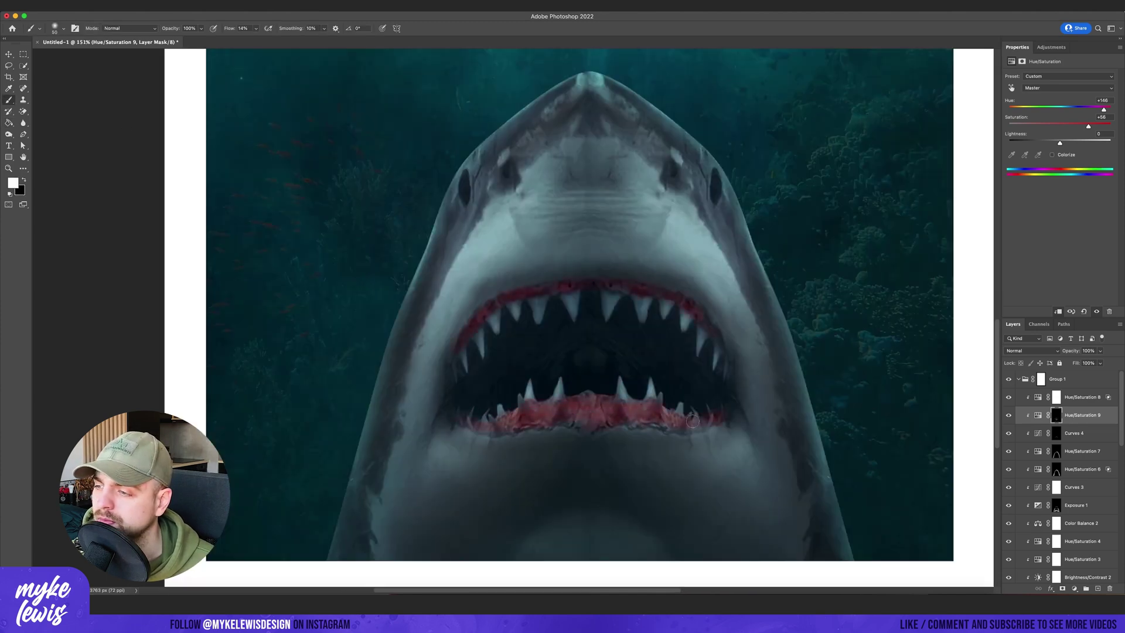
key("super+0")
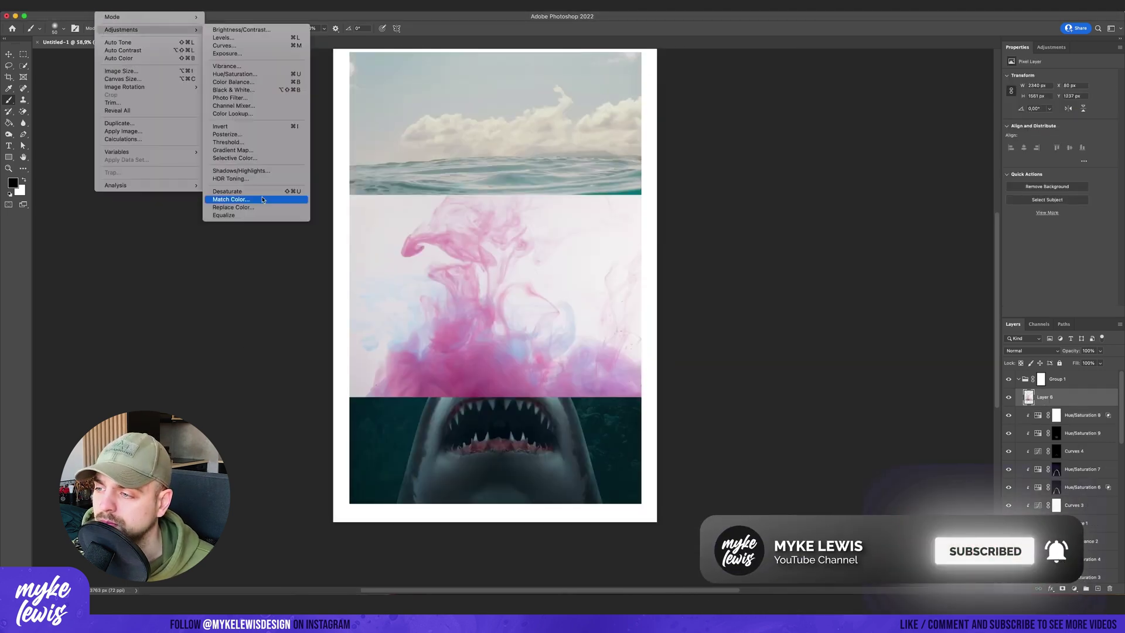
Desaturate the pink ink layer and darken it with Levels.
left_click(253, 196)
key("ctrl+l")
left_click_drag(765, 333, 779, 334)
key("Return")
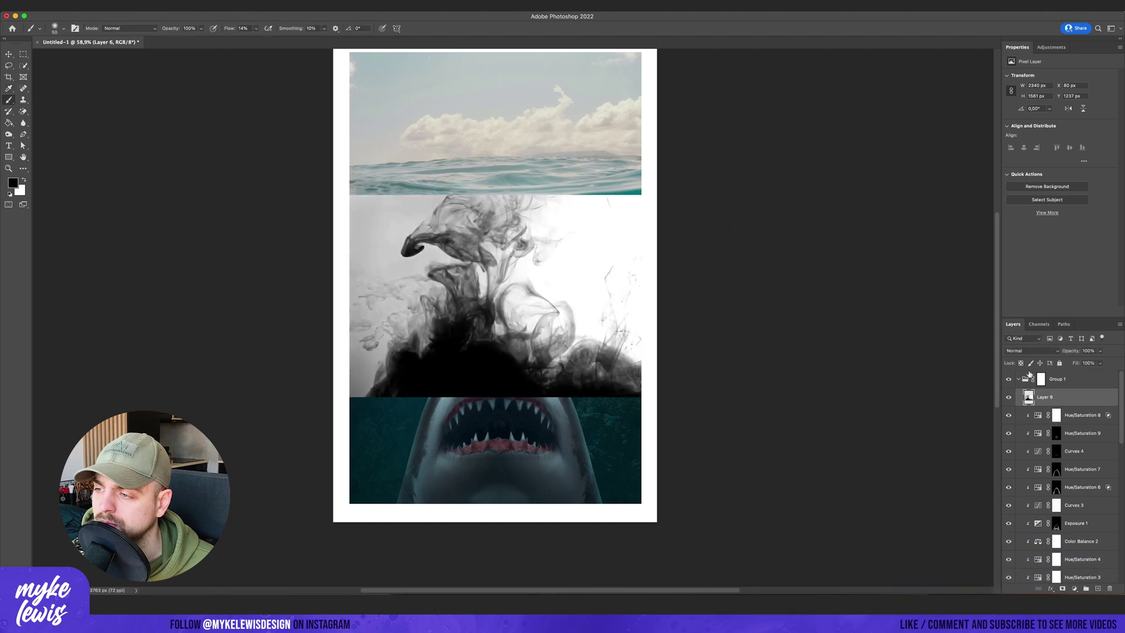
Clip a colorized Hue/Saturation adjustment to the ink and shift its hue to red.
left_click(1031, 350)
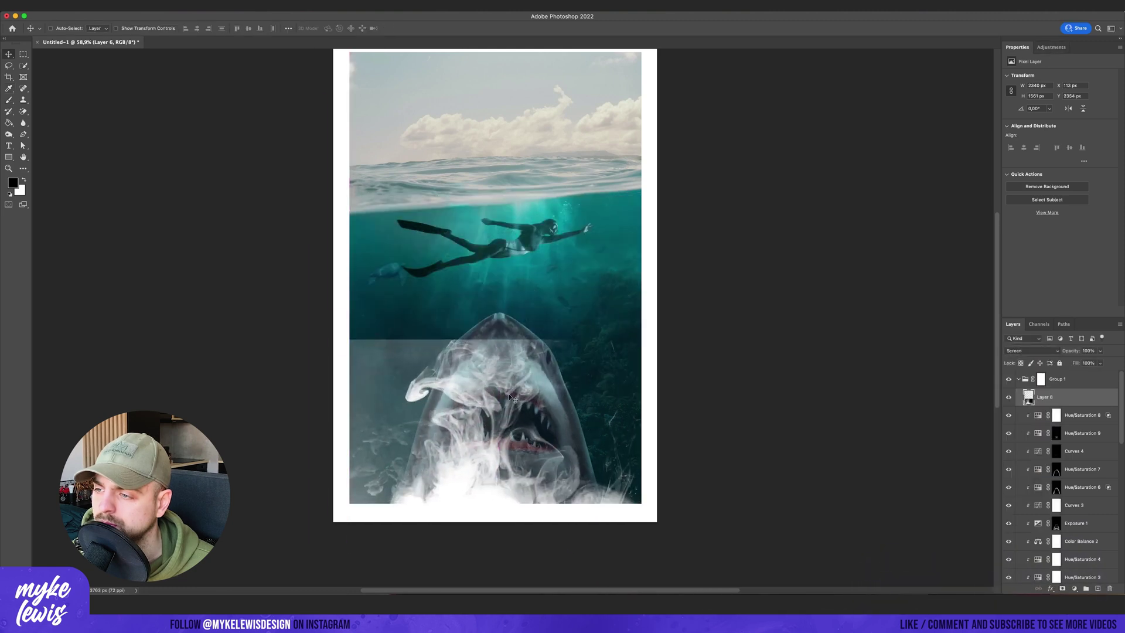
key("ctrl+alt+g")
left_click(1051, 155)
left_click_drag(1008, 110, 1043, 143)
Shift the red ink smoke right and brush smoke onto the mouth's left corner.
left_click(495, 432, "ctrl")
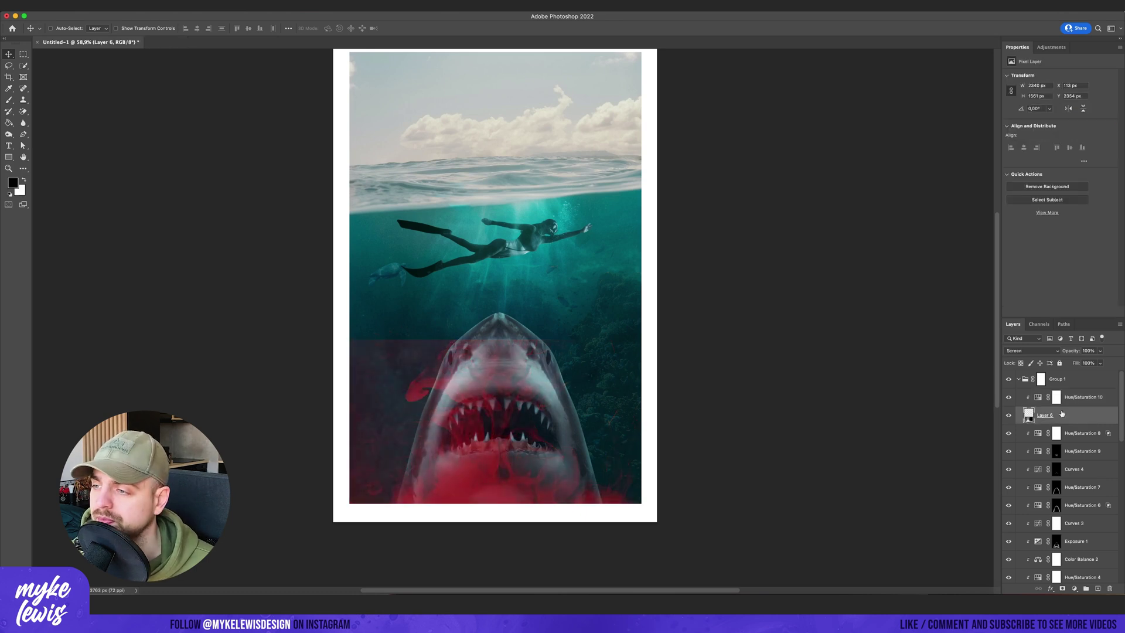
left_click_drag(495, 433, 507, 433)
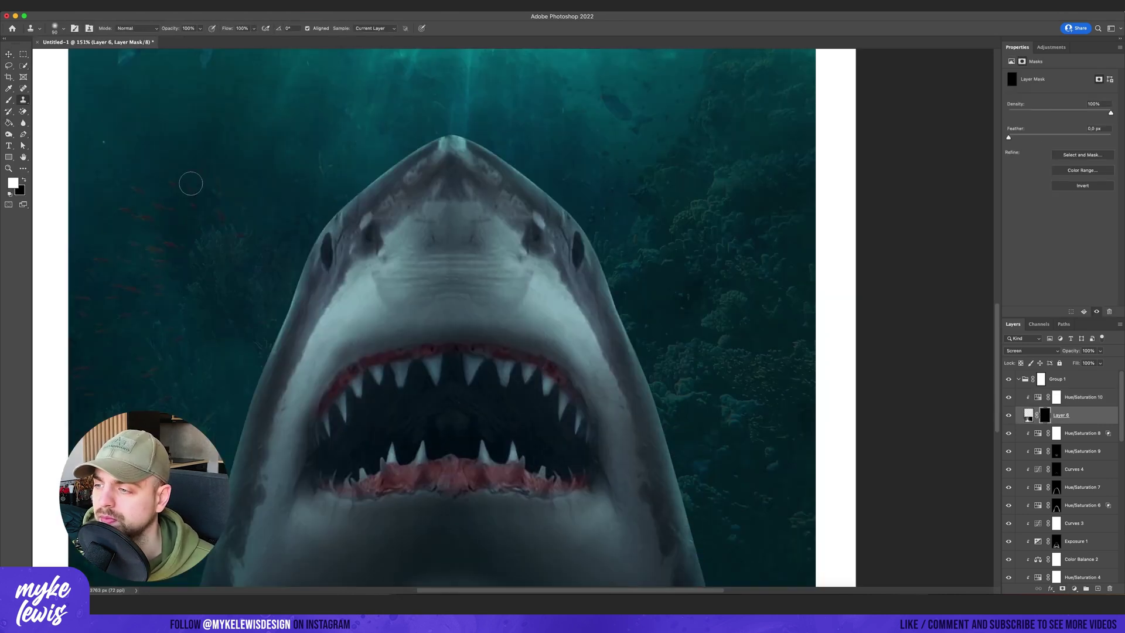
key("b")
left_click_drag(410, 348, 387, 374)
scroll(420, 357, "down", 5)
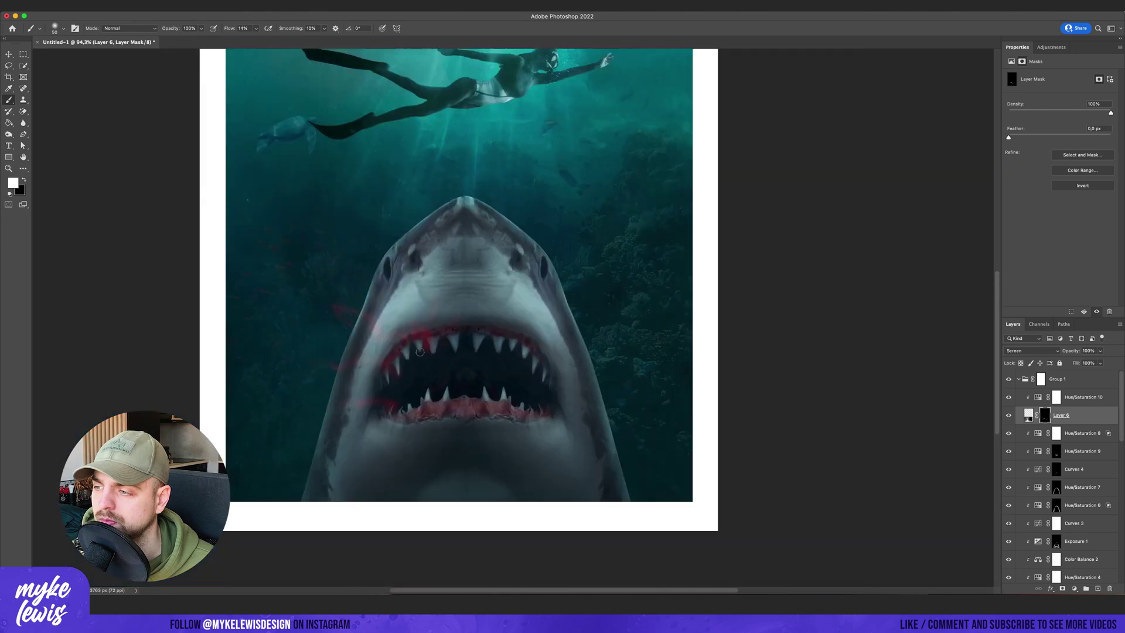
Set the smoke to Lighter Color, duplicate it toward Group 1, and duplicate the red hue adjustment.
left_click(1031, 350)
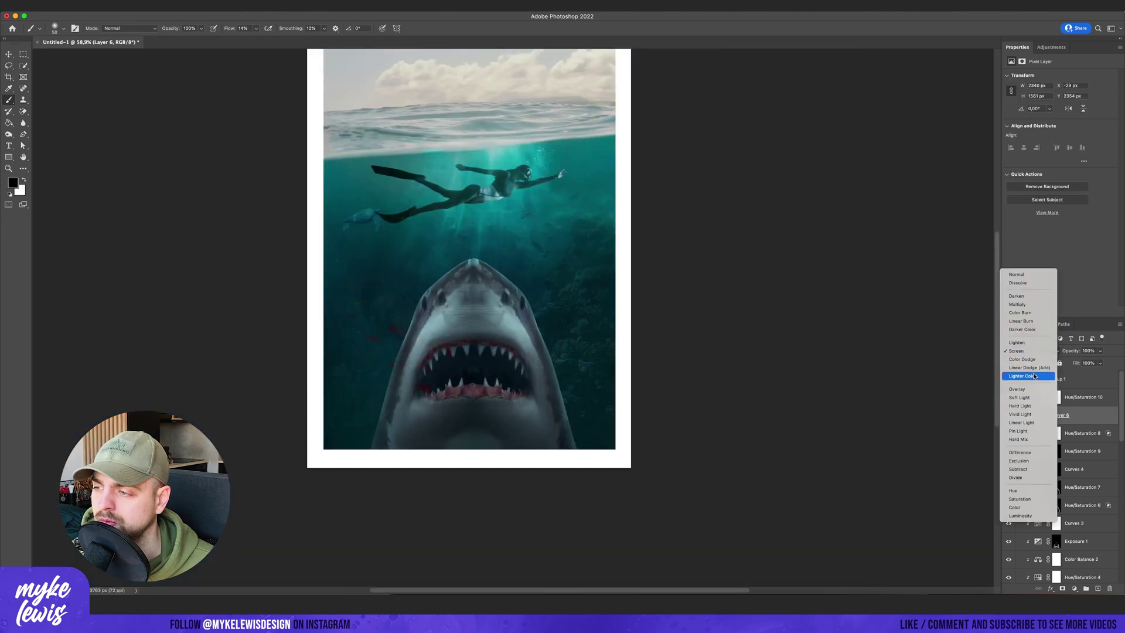
left_click(1025, 376)
key("super+j")
left_click_drag(1080, 408, 1080, 391)
key("super+alt+g")
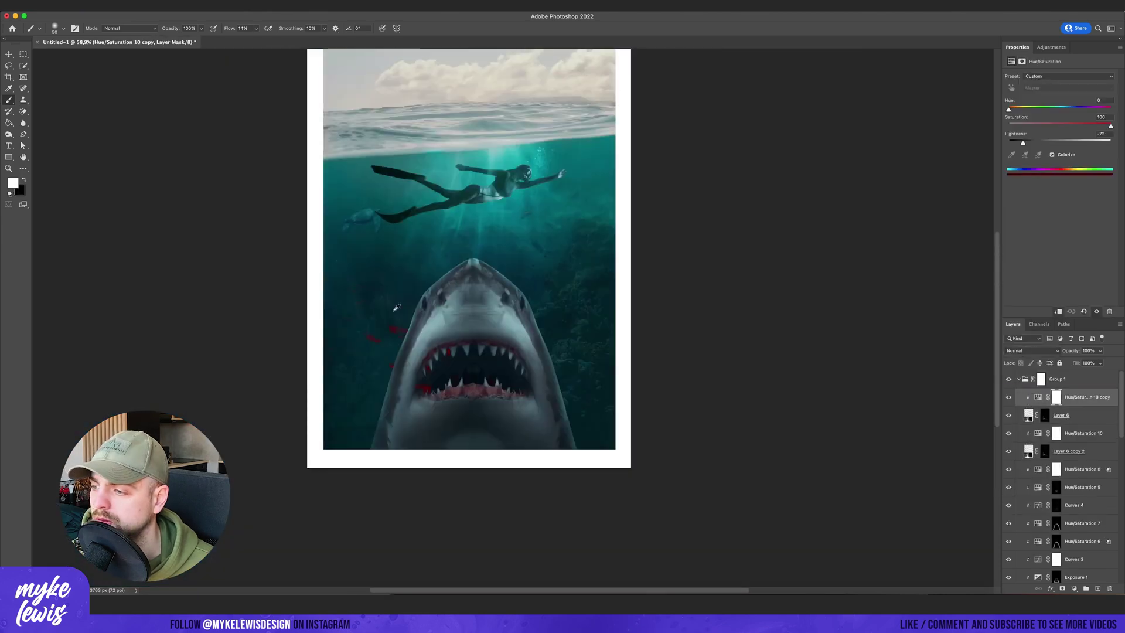
Reposition ink Layer 6 on the canvas while trying blend modes.
left_click(1061, 414)
key("v")
scroll(527, 293, "up", 2)
left_click_drag(322, 408, 544, 408)
left_click(1031, 350)
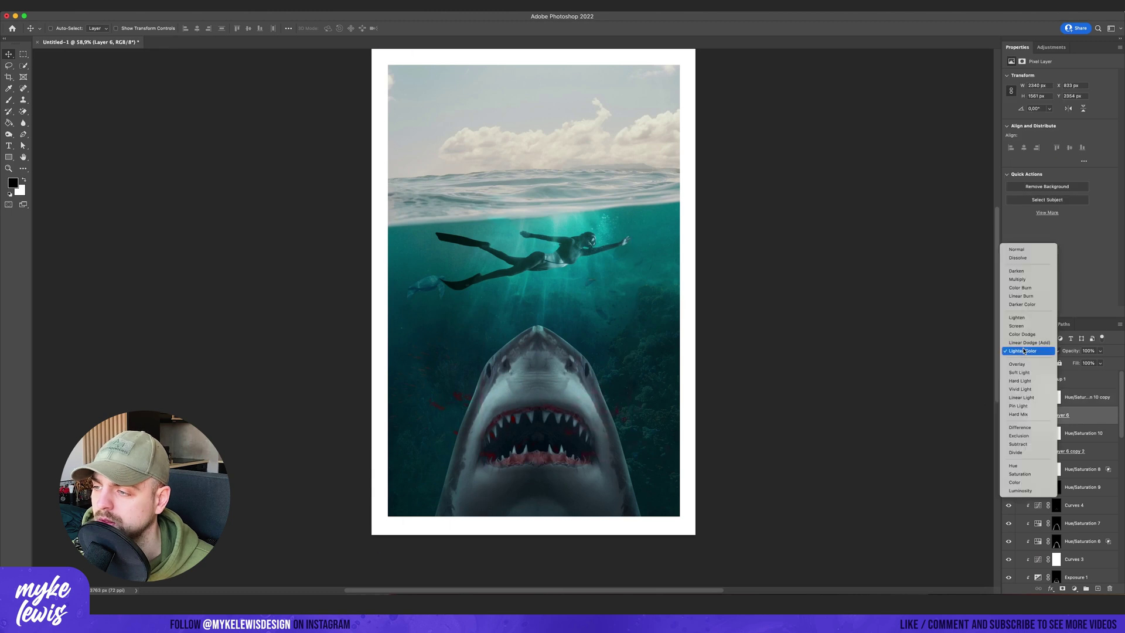
left_click(1024, 344)
left_click_drag(627, 306, 534, 319)
Set the ink to Screen over the shark and give it a black mask for painting in white.
left_click(1031, 350)
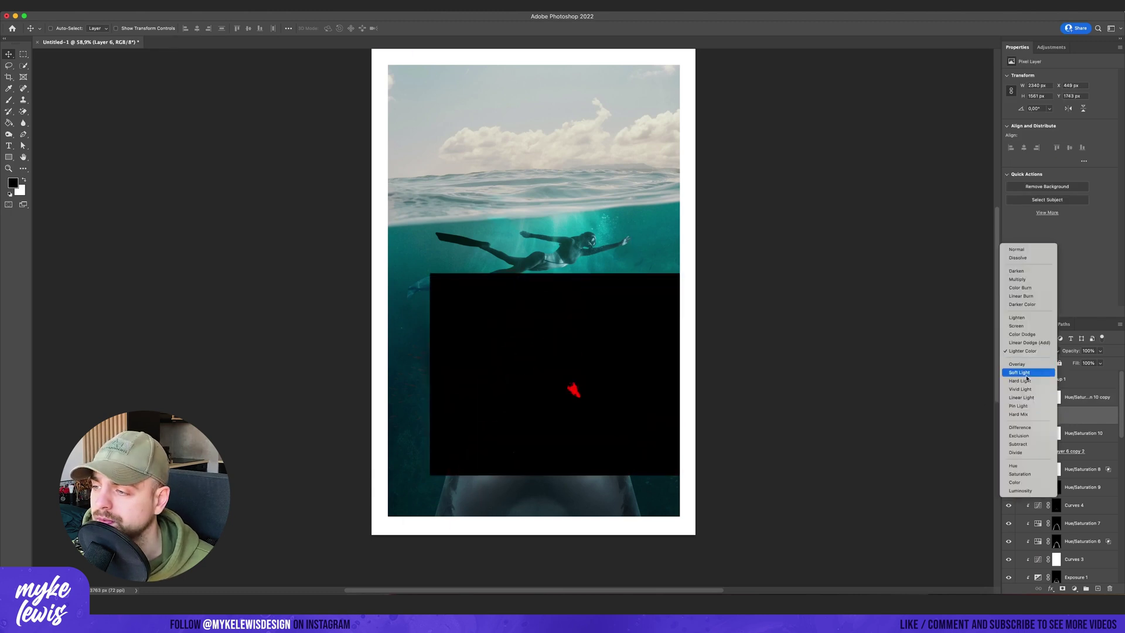
left_click(1015, 326)
left_click_drag(602, 368, 617, 399)
left_click(1062, 589)
key("super+i")
key("x")
key("b")
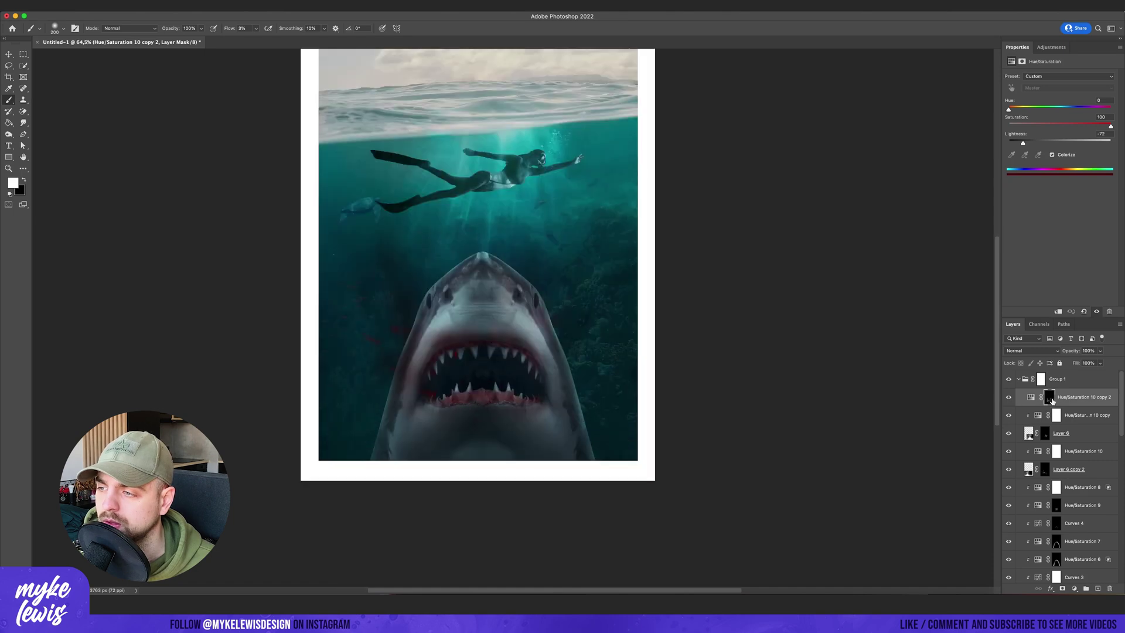
Invert the red Hue/Saturation copy's mask, set it to Darken, and use a low-flow size-20 brush.
left_click_drag(256, 28, 269, 40)
left_click(1057, 417)
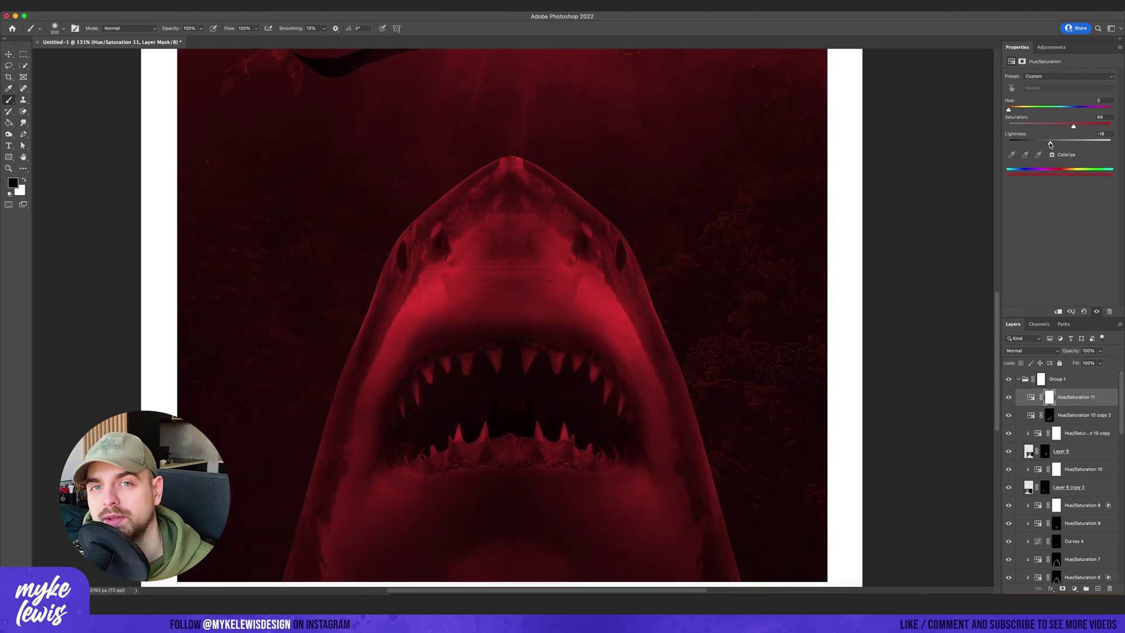
key("ctrl+i")
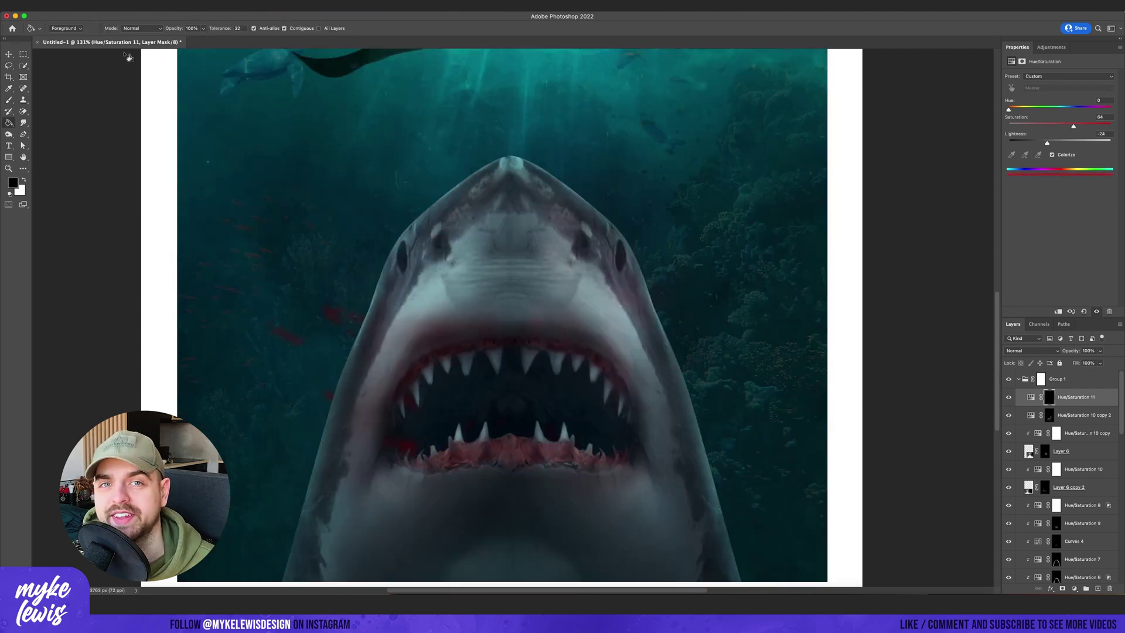
key("x")
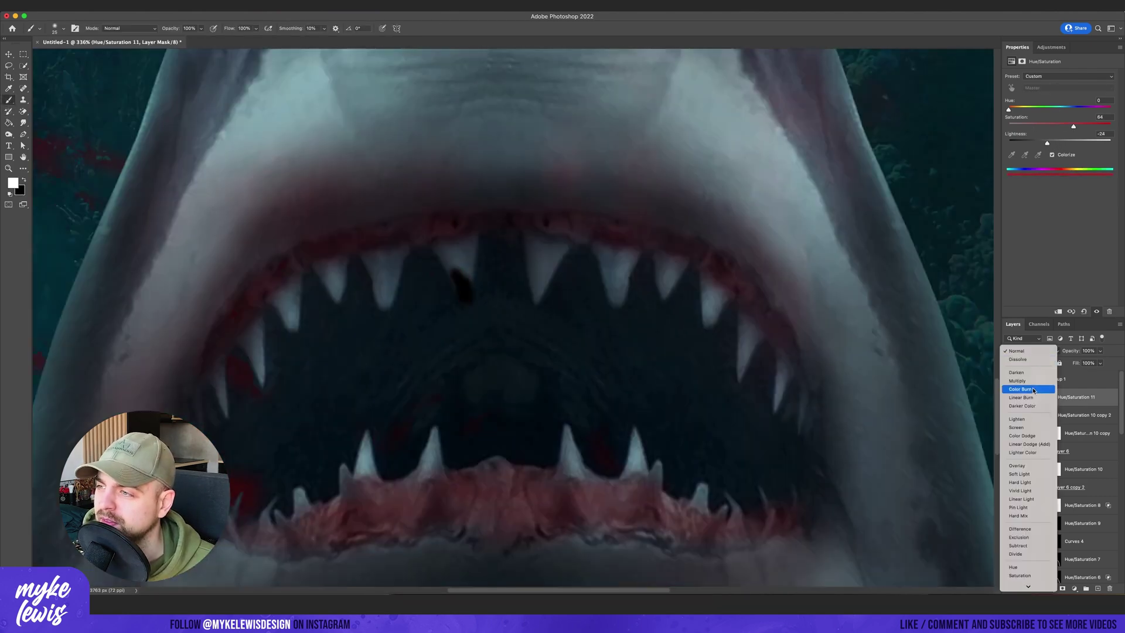
left_click(1025, 389)
left_click(533, 275)
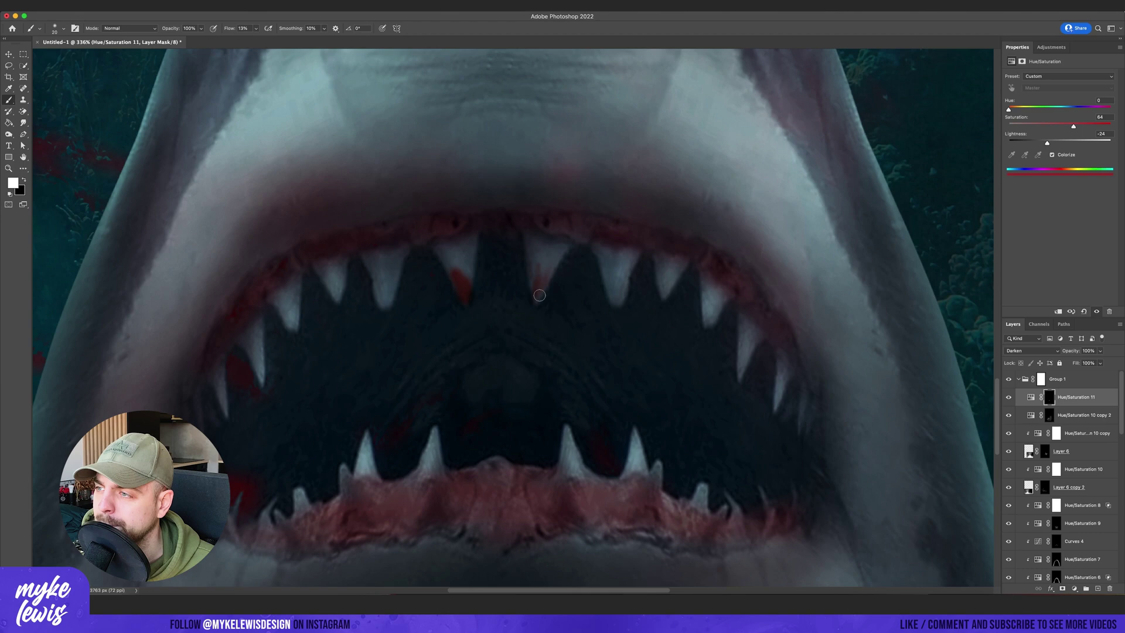
Paint red onto the tooth tips and along the shark's upper gum.
left_click(644, 306)
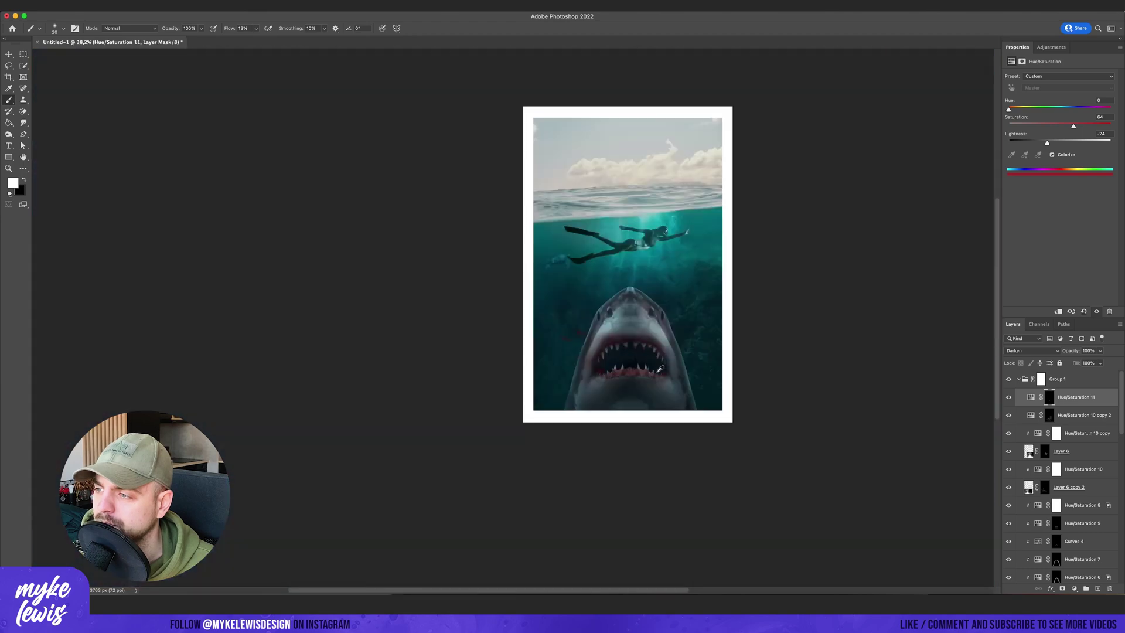
left_click(665, 246)
left_click(508, 218)
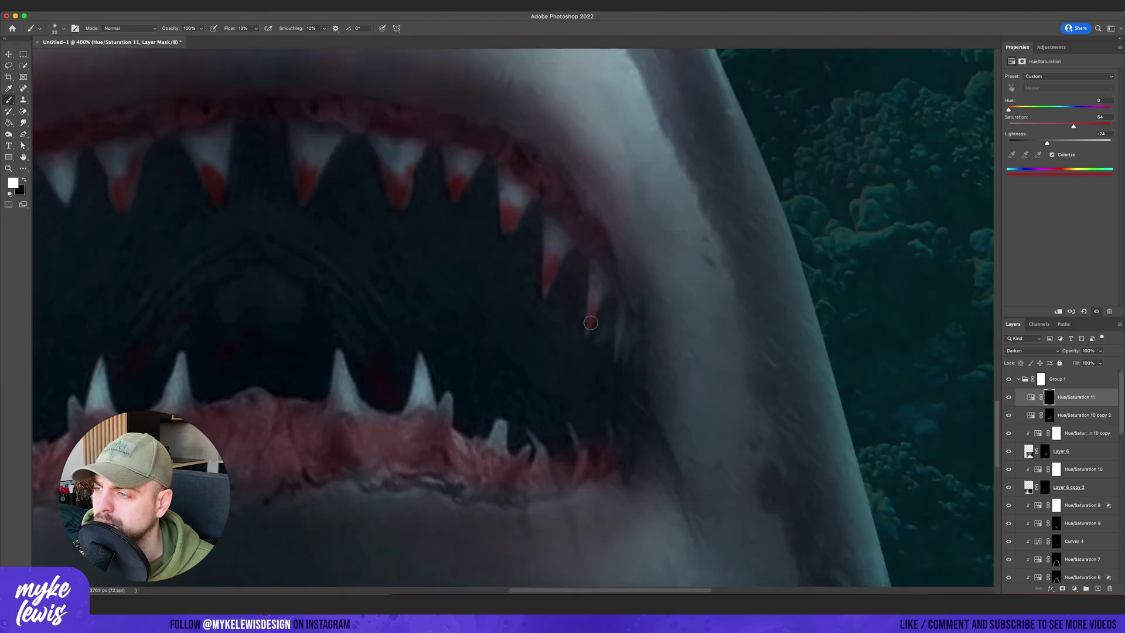
scroll(434, 225, "down", 3)
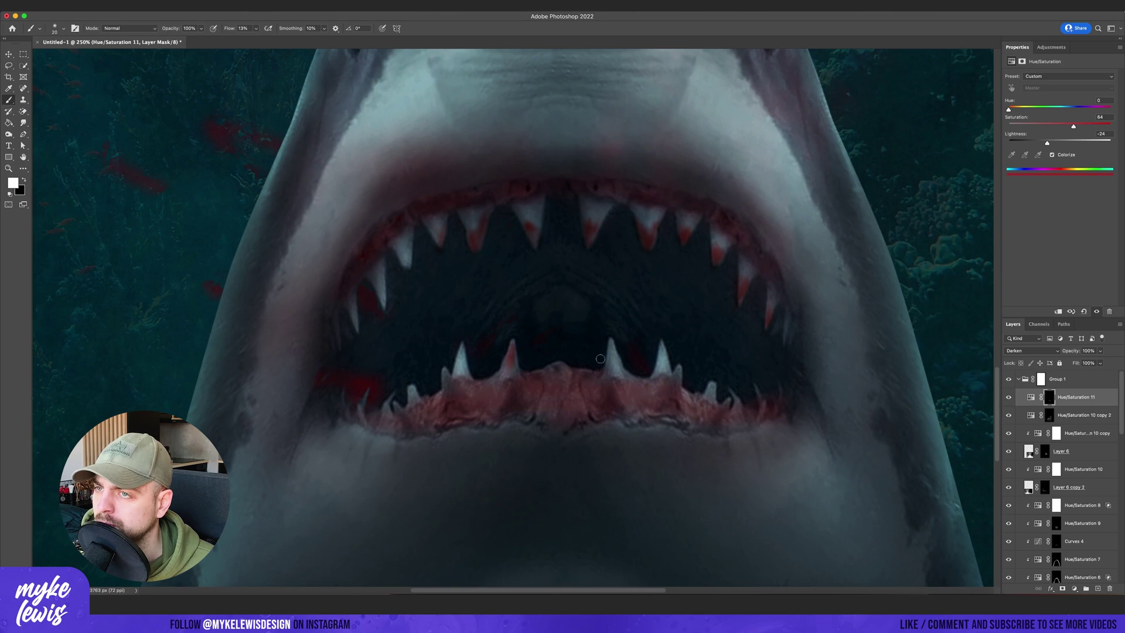
scroll(513, 316, "down", 5)
scroll(512, 316, "up", 2)
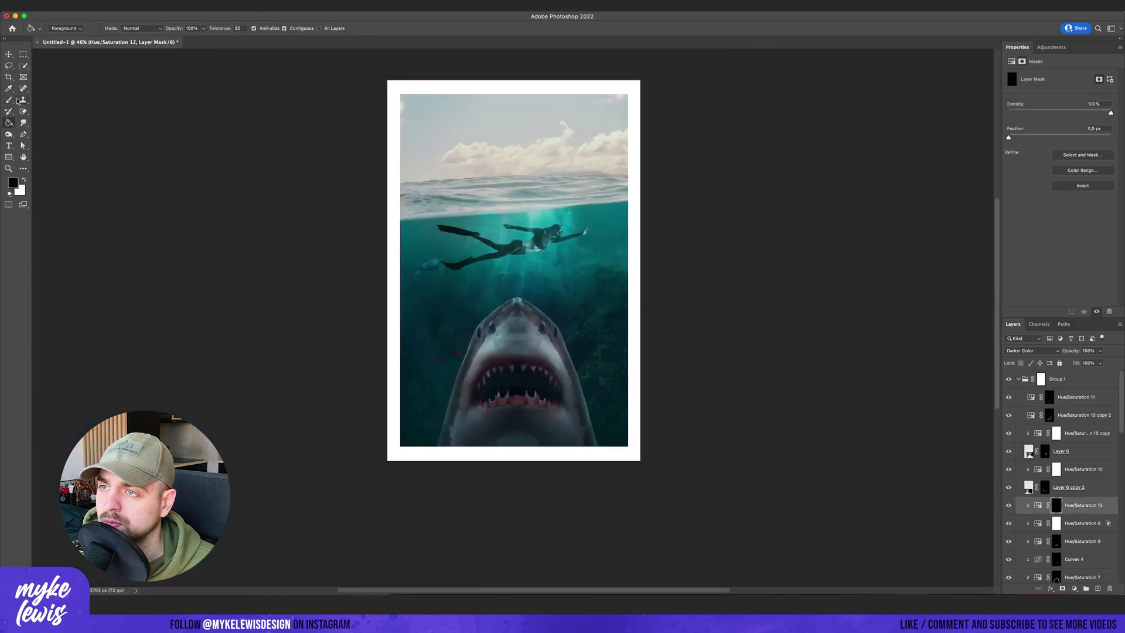
scroll(627, 303, "up", 3)
left_click_drag(712, 378, 511, 358)
key("bracketleft")
key("bracketleft")
key("bracketleft")
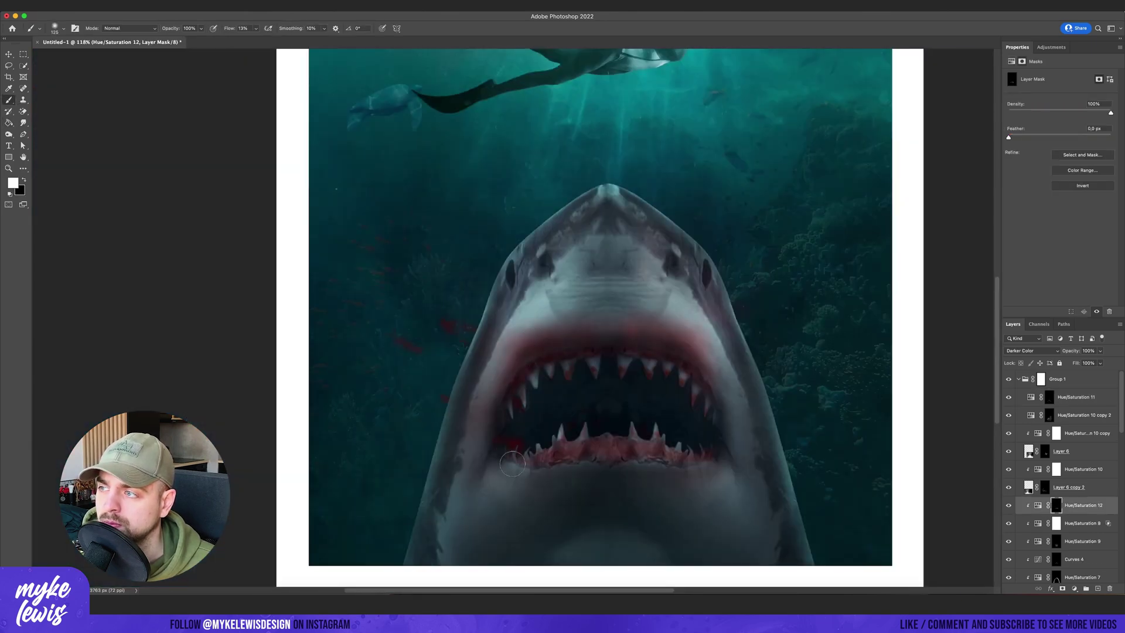
scroll(510, 476, "down", 3)
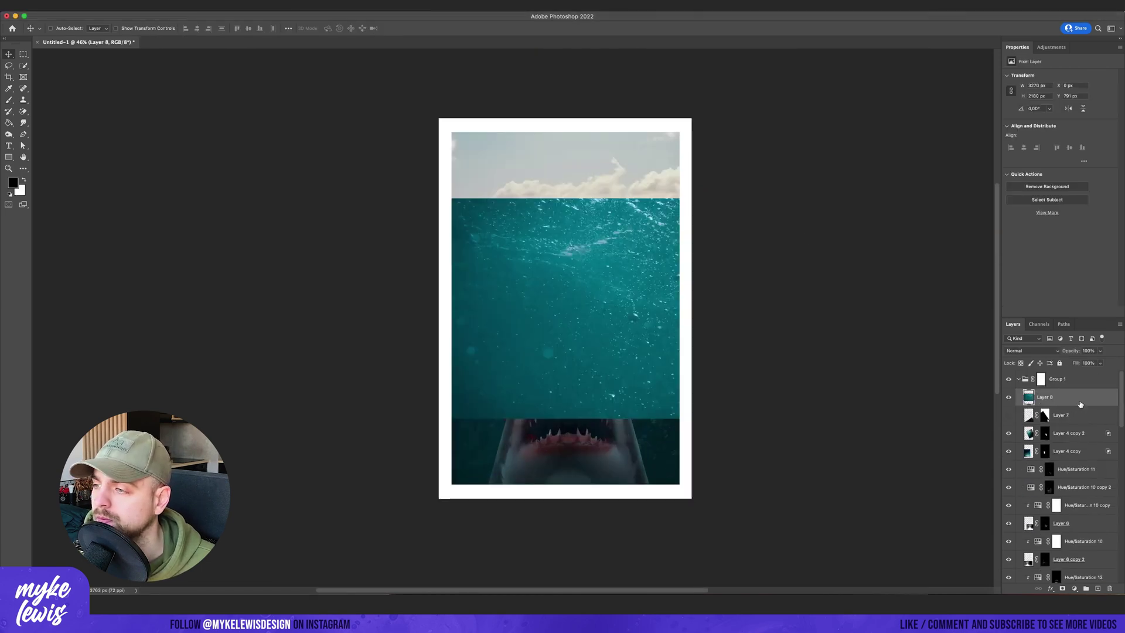
Set water texture Layer 8 to Soft Light at 35% opacity and add a mask.
key("shift+plus")
key("shift+minus")
key("shift+minus")
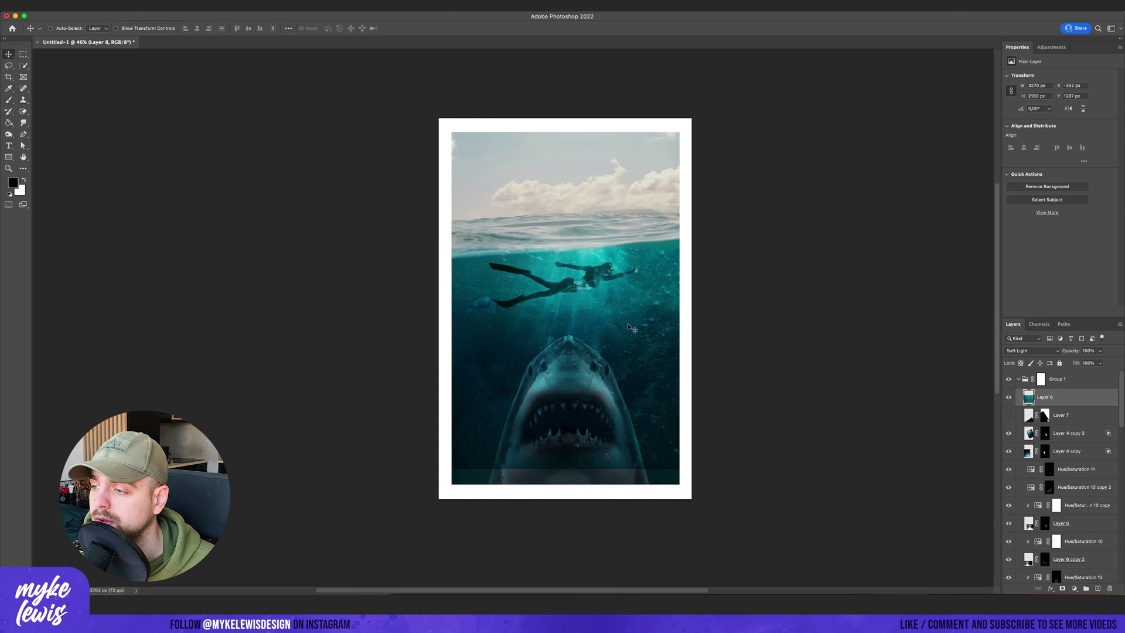
left_click(1031, 350)
key("Escape")
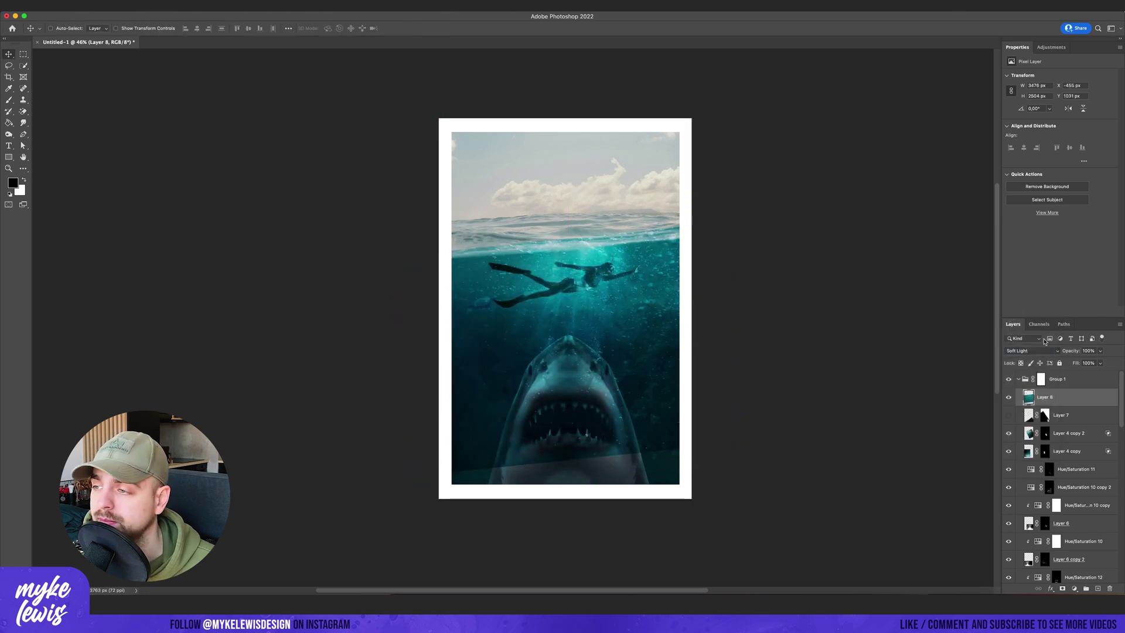
key("3")
key("5")
left_click(1062, 588)
key("b")
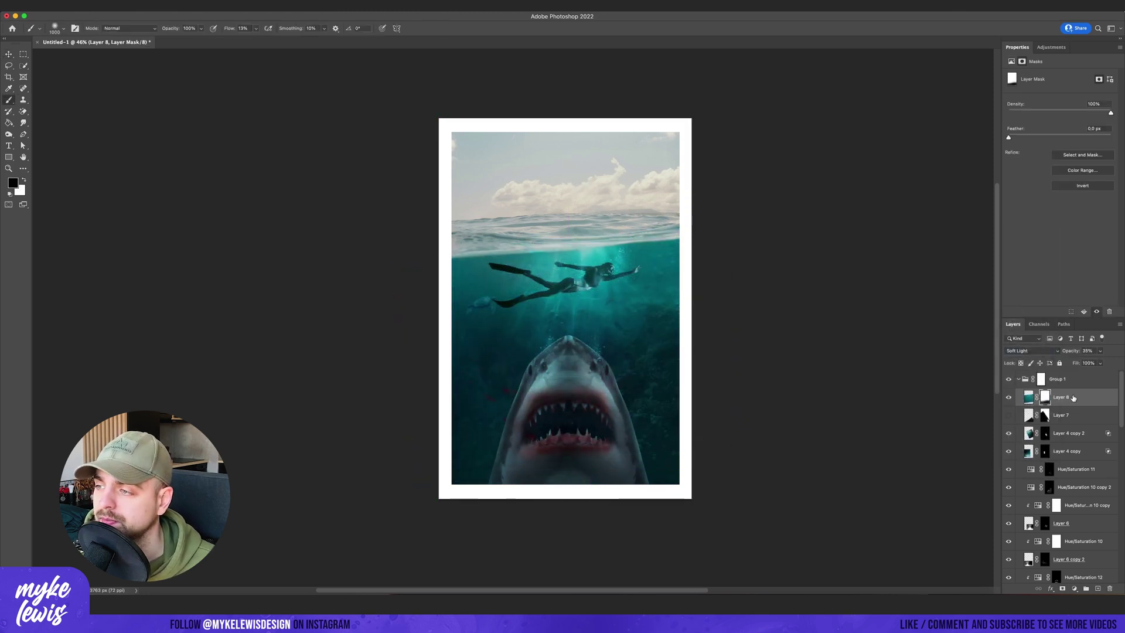
Duplicate the texture, set the copy to Normal, and use Blend If so the shark and swimmer show through.
key("ctrl+j")
left_click(1031, 350)
left_click(1022, 230)
double_click(1096, 396)
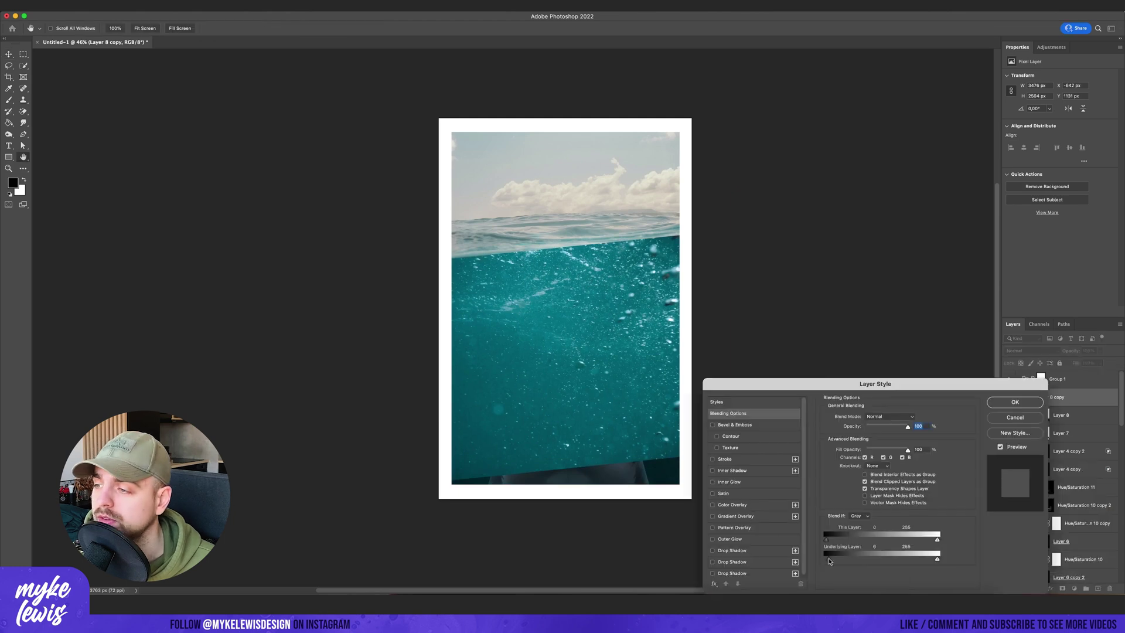
left_click_drag(826, 539, 888, 540)
key("Return")
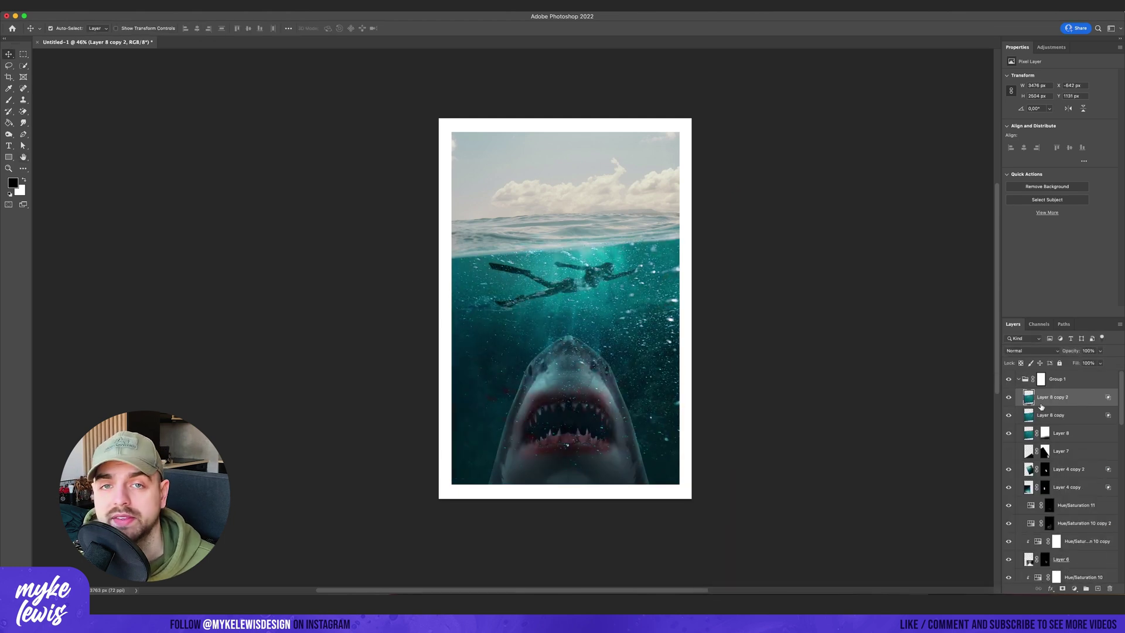
Move a bubble duplicate down over the shark and give it a mask, keeping Normal blending.
mouse_move(511, 305)
left_mouse_down()
mouse_move(586, 328)
mouse_move(621, 281)
mouse_move(618, 363)
left_mouse_up()
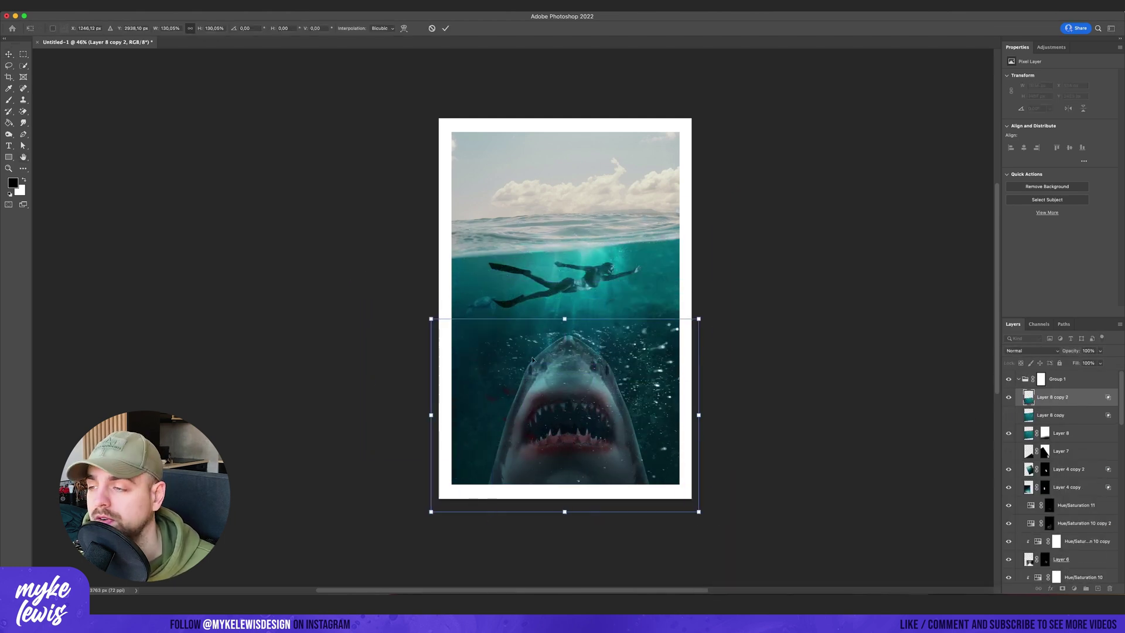
key("ctrl+shift+m")
key("b")
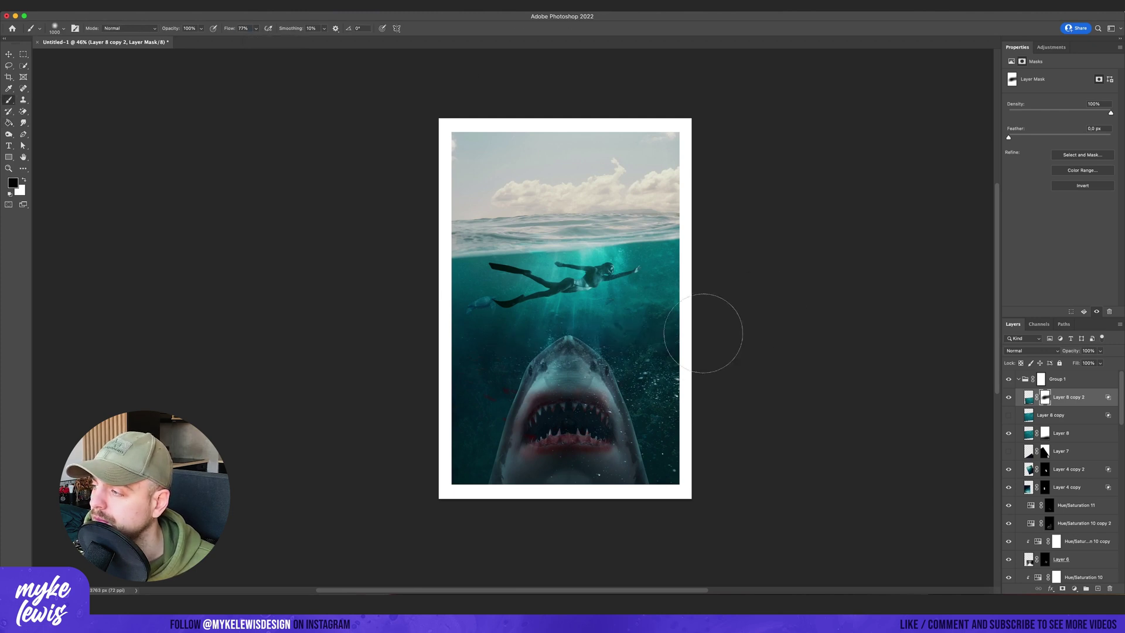
left_click(1022, 350)
left_click(1031, 351)
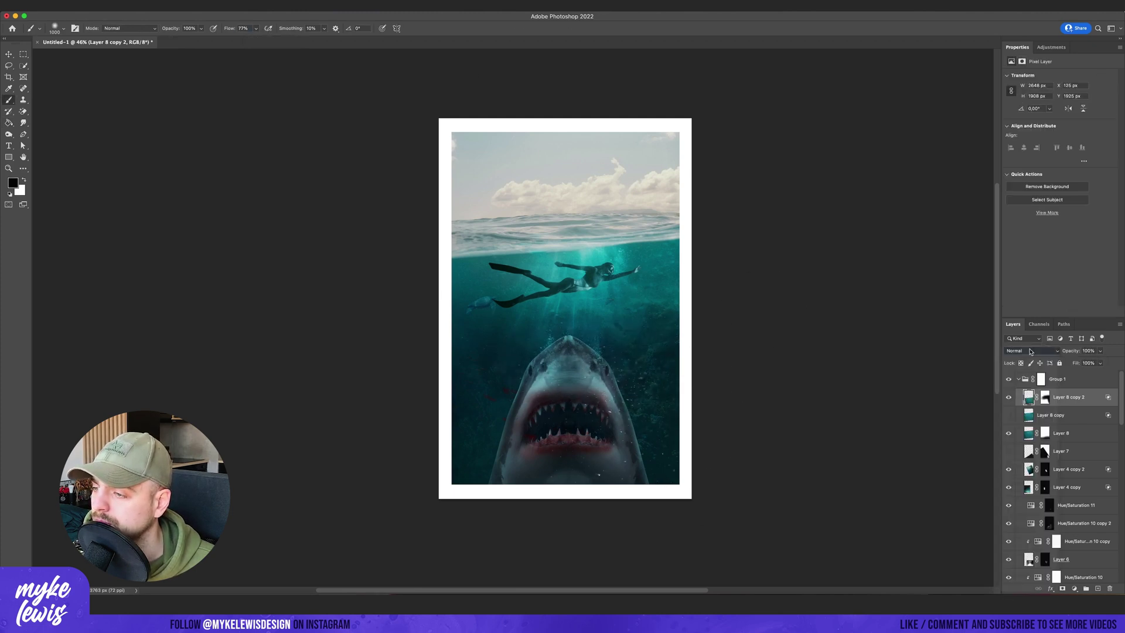
Duplicate another bubble copy, reposition it, and group it.
key("v")
mouse_move(694, 362)
left_mouse_down()
mouse_move(553, 350)
mouse_move(538, 267)
mouse_move(518, 232)
mouse_move(503, 245)
mouse_move(498, 363)
left_mouse_up()
scroll(553, 350, "up", 3)
key("ctrl+g")
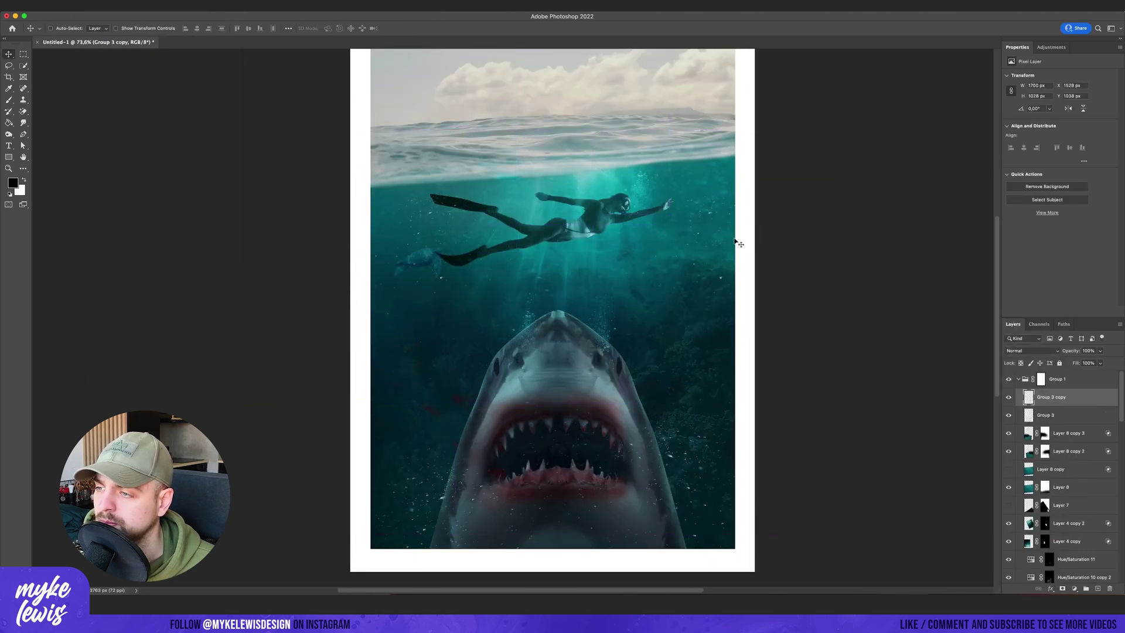
left_click_drag(448, 486, 489, 501)
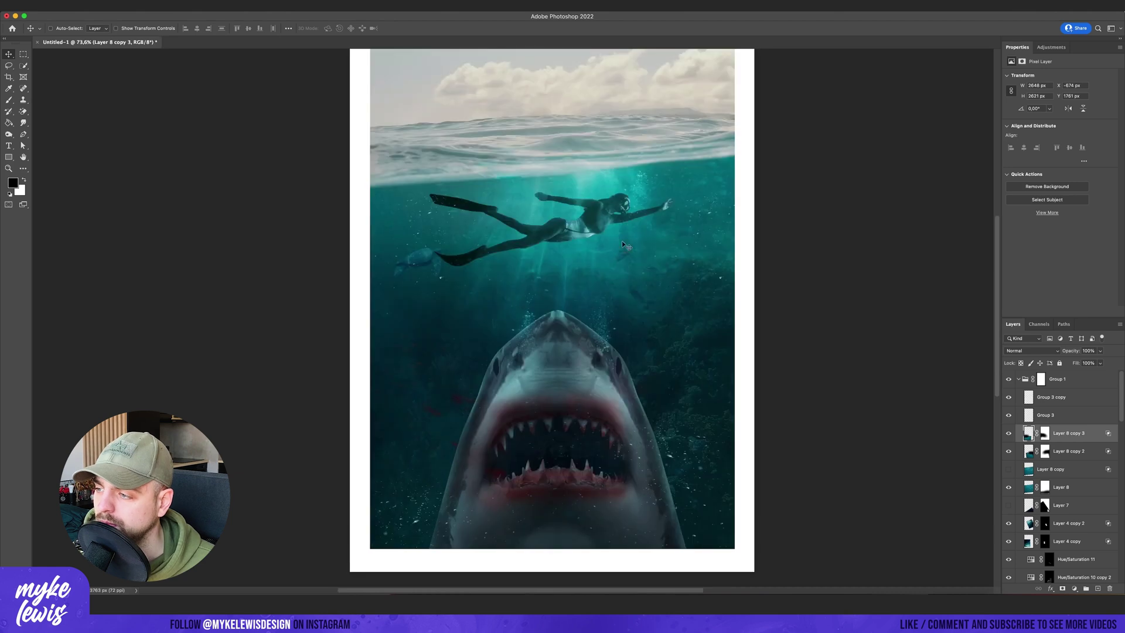
Convert the bubble copies into groups, then rotate one and place it beside the shark.
right_click(1054, 433)
left_click(1031, 445)
key("ctrl+t")
left_click_drag(503, 331, 424, 415)
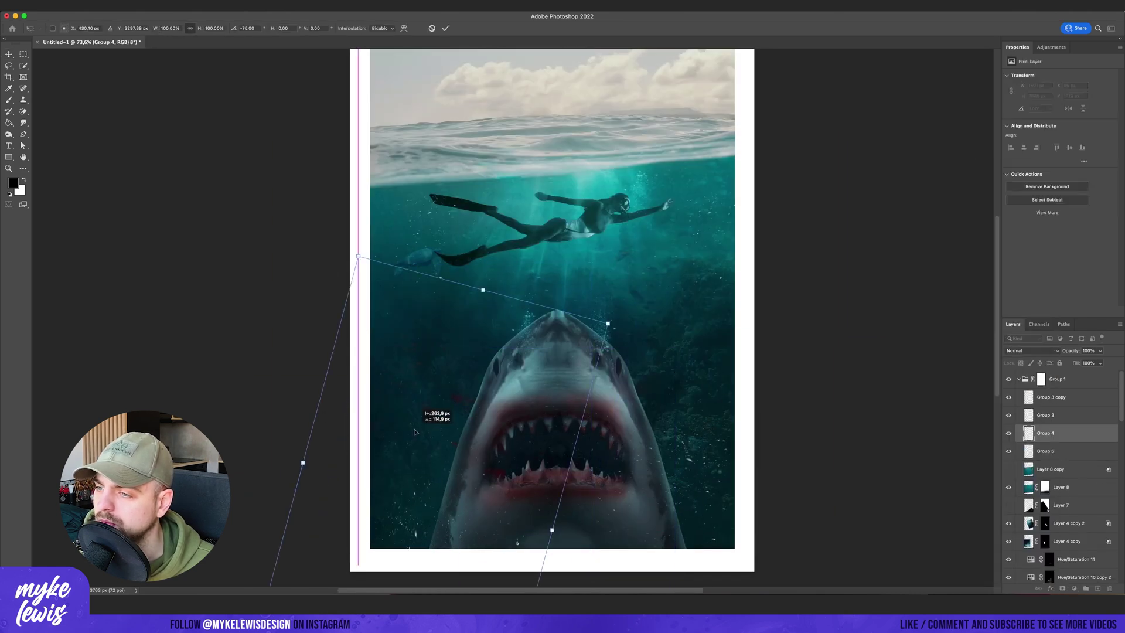
key("Return")
left_click_drag(376, 385, 387, 389)
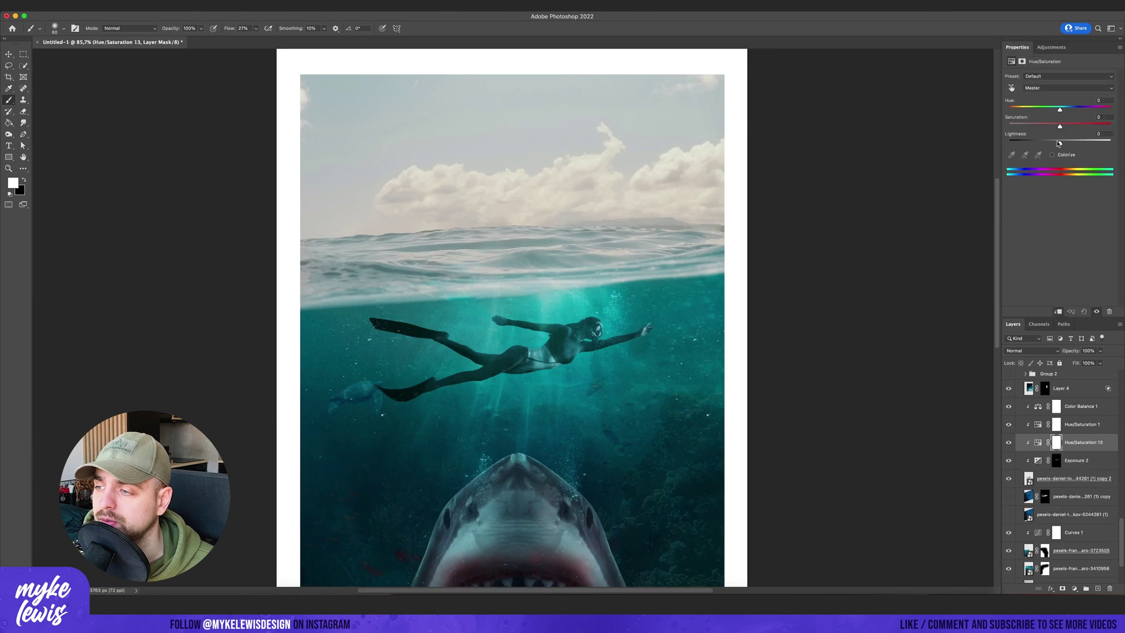
Tune the colorized Hue/Saturation 13, invert its mask, and paint teal light over the swimmer's arm, back and head.
left_click_drag(1054, 124, 1062, 126)
key("ctrl+i")
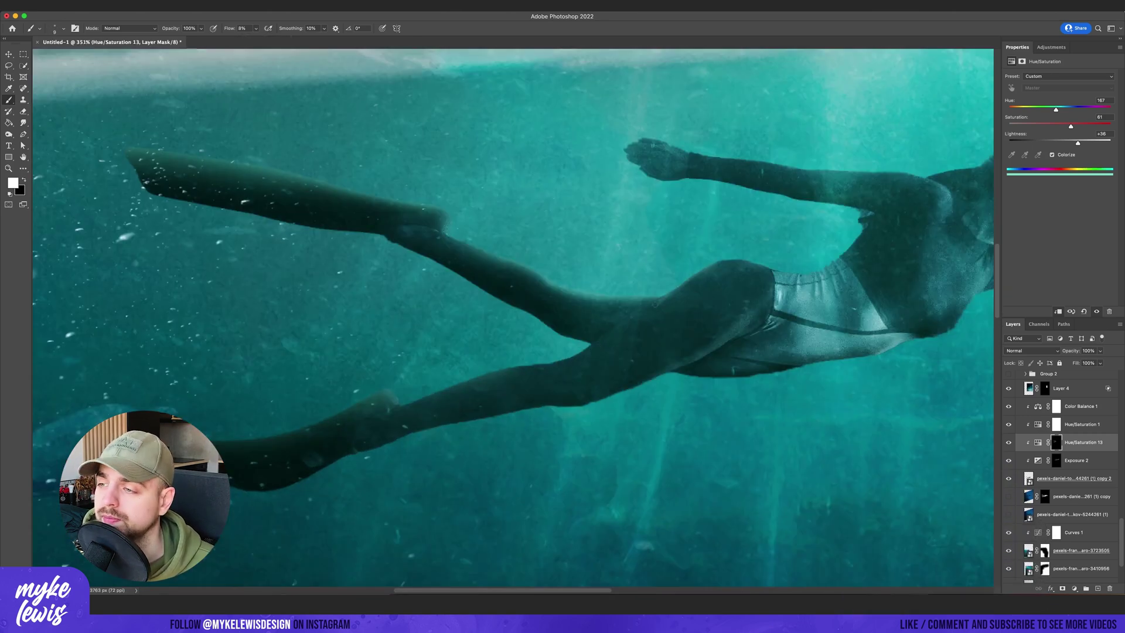
scroll(656, 304, "up", 5)
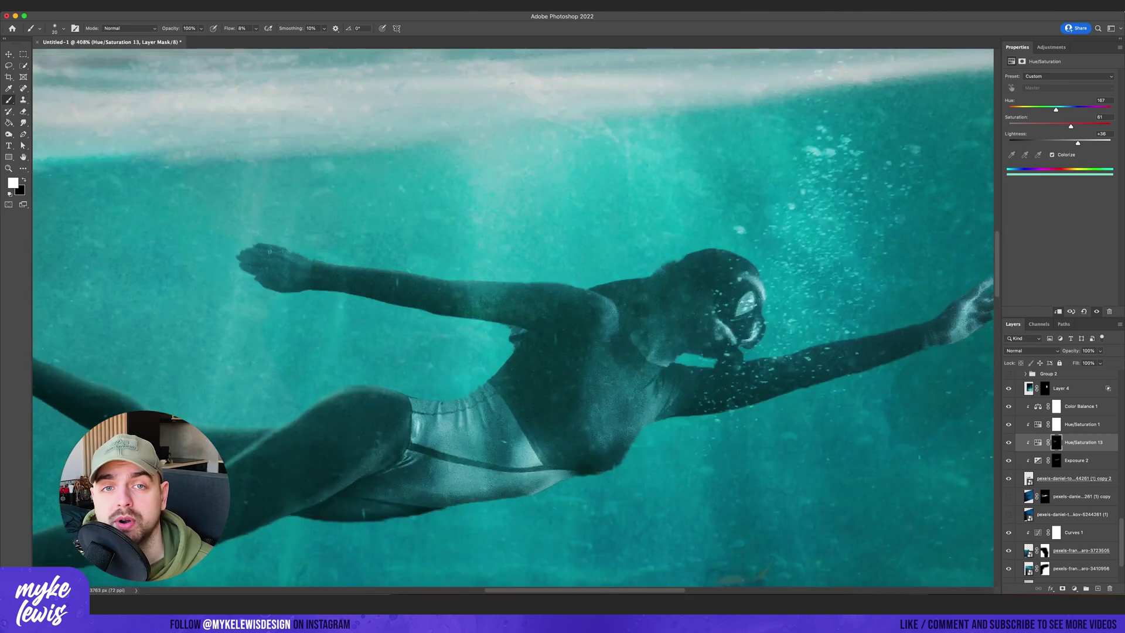
left_click_drag(478, 286, 709, 252)
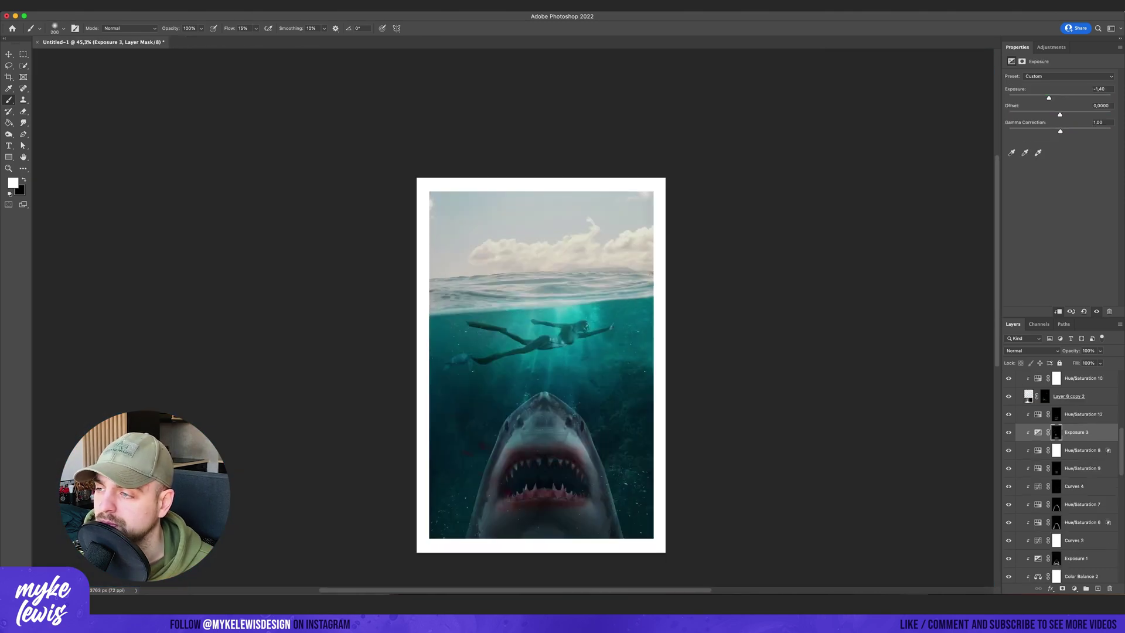
Split the Blend If slider on Hue/Saturation 14 to soften the shark's teal tint.
key("bracketright")
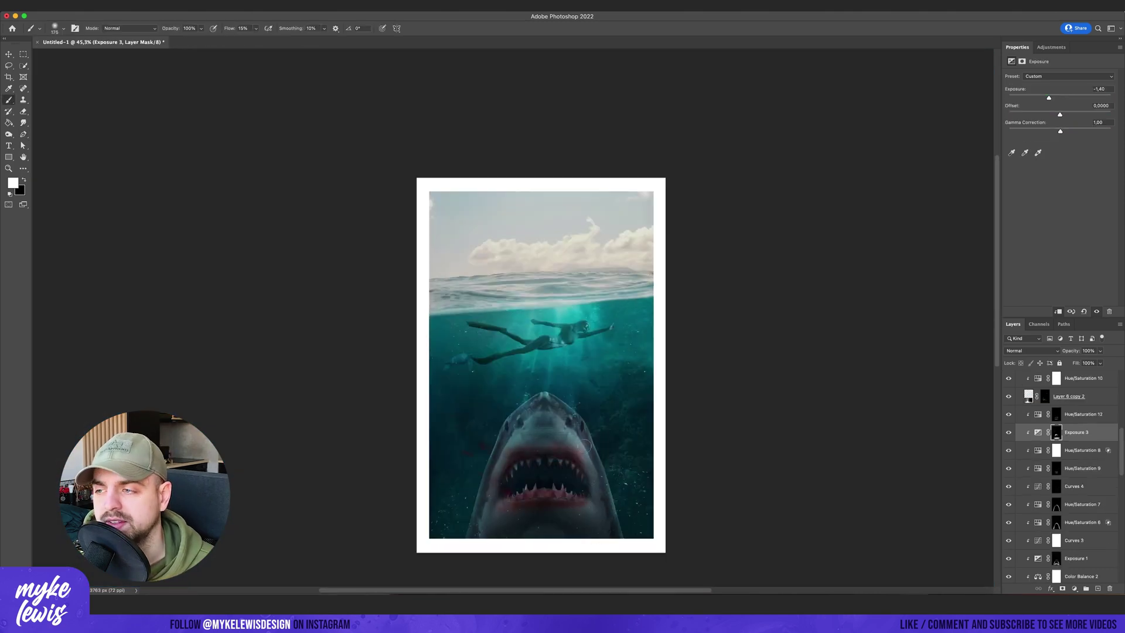
left_click_drag(609, 363, 642, 385)
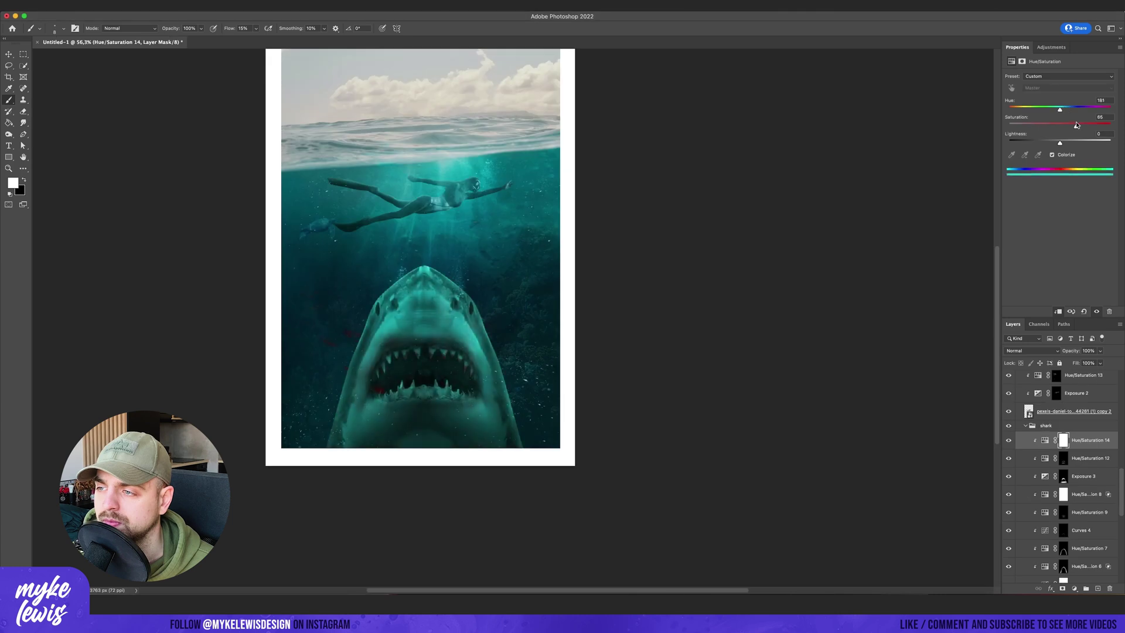
right_click(1055, 469)
left_click(1066, 472)
left_click_drag(844, 558, 857, 562)
Set the cyan Color Fill to Soft Light and paint its mask with a larger white brush.
left_click(1015, 402)
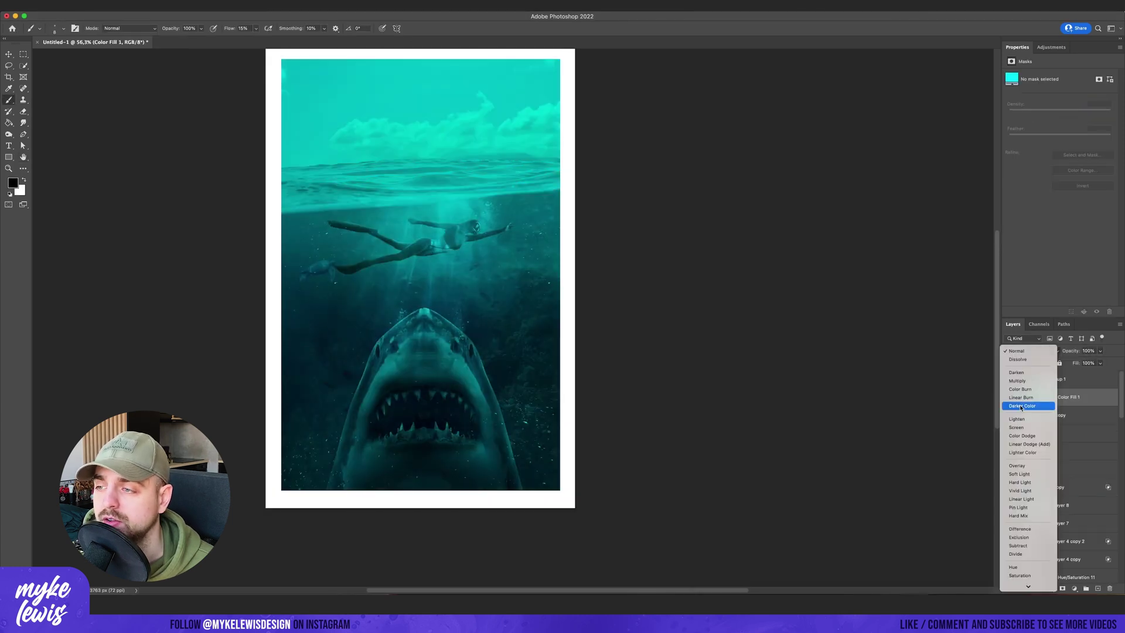
left_click(1026, 475)
key("x")
key("b")
key("x")
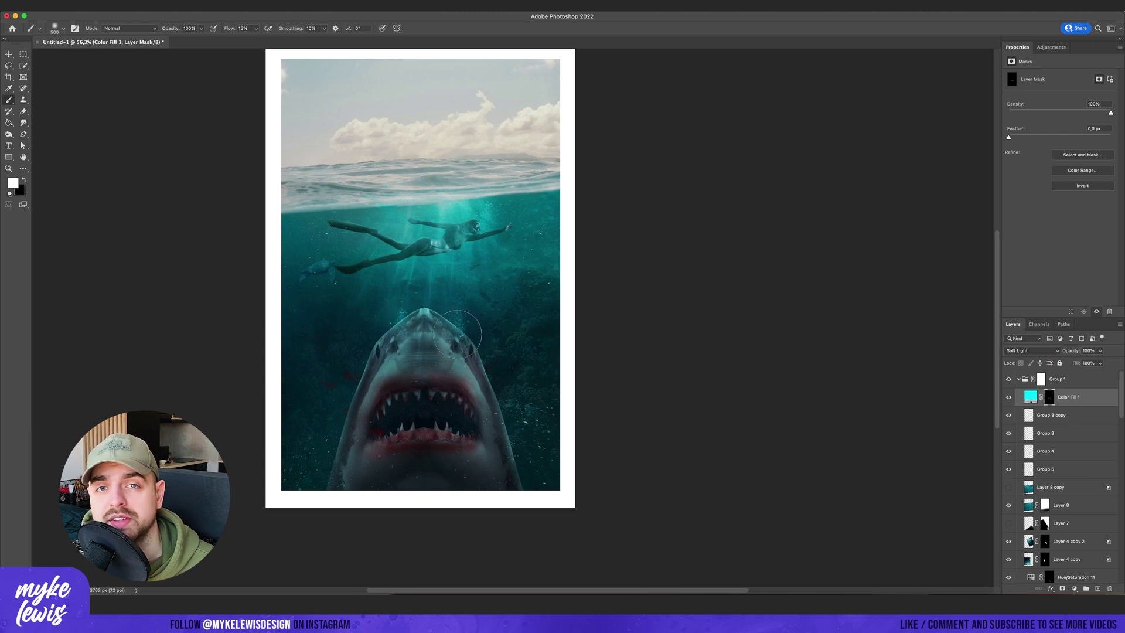
key("bracketright")
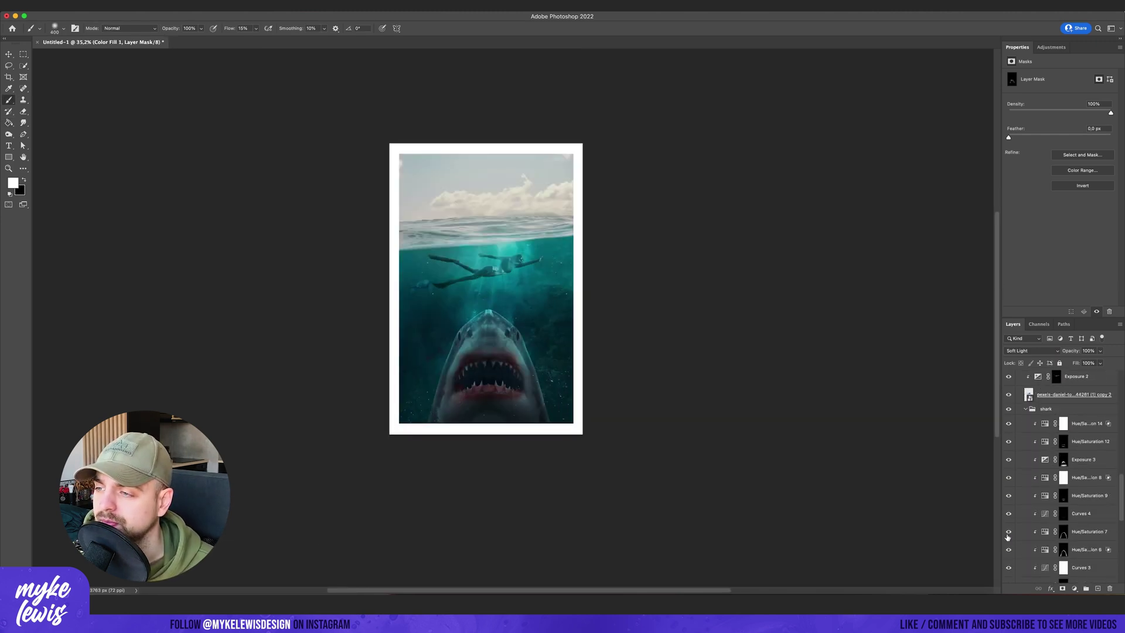
Set the cyan fill copy to Overlay at 39%.
left_click(1019, 533)
key("x")
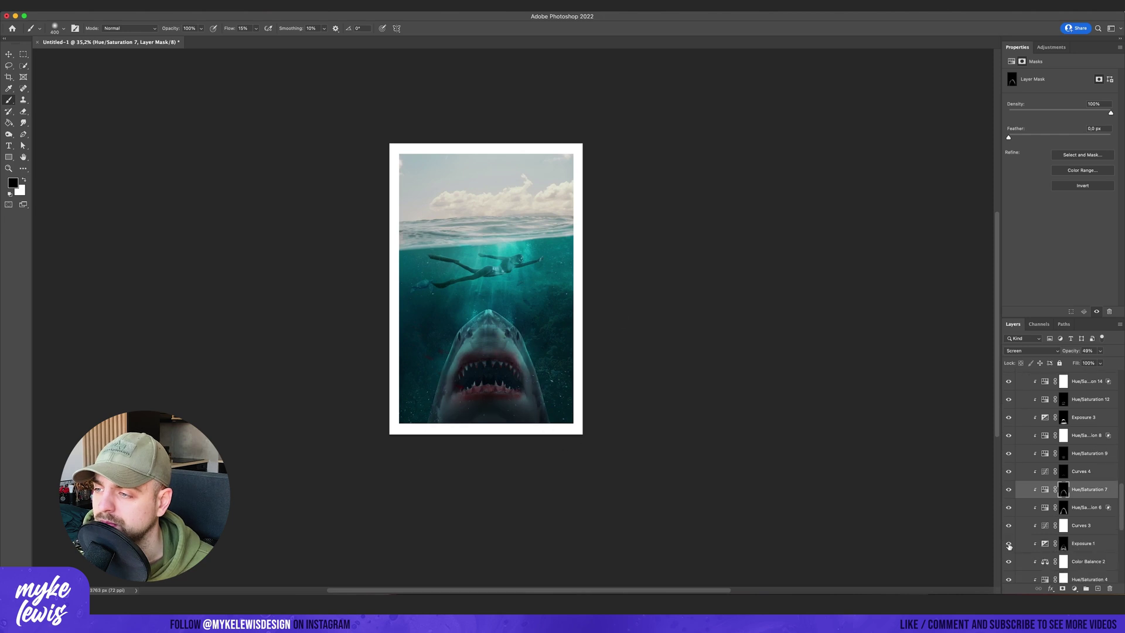
scroll(582, 315, "up", 1)
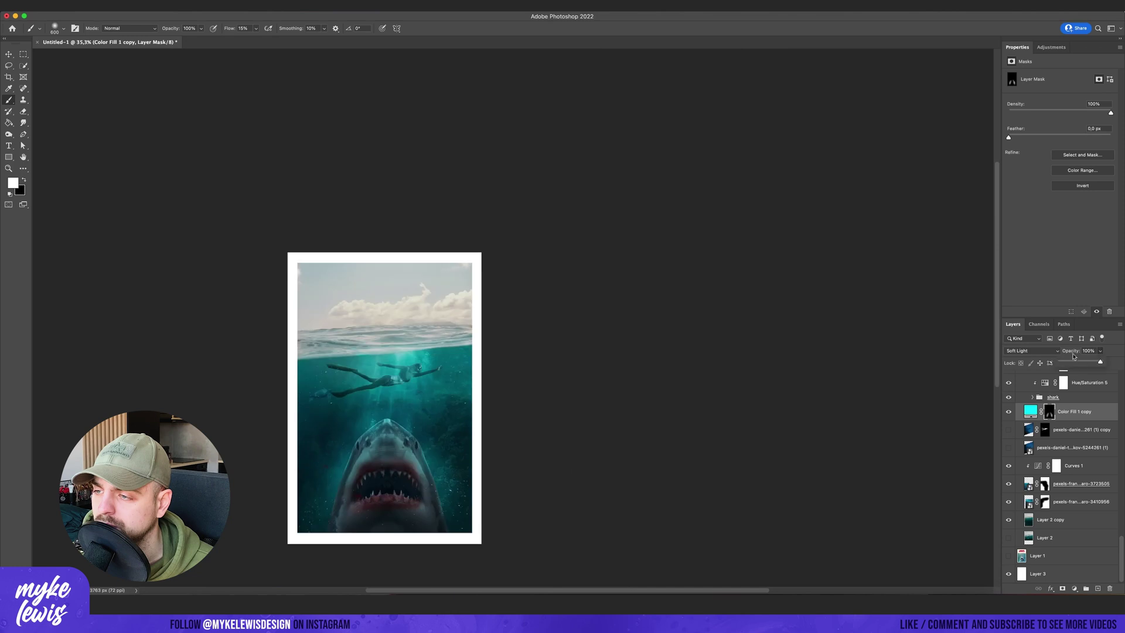
left_click(1031, 351)
left_click(1030, 343)
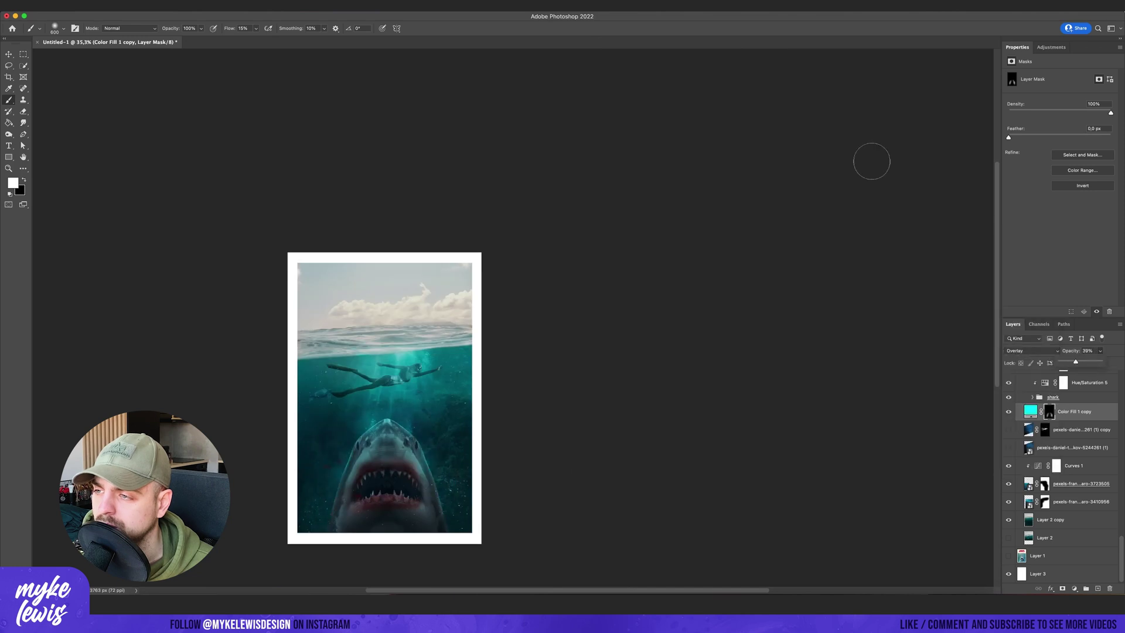
scroll(405, 407, "up", 3)
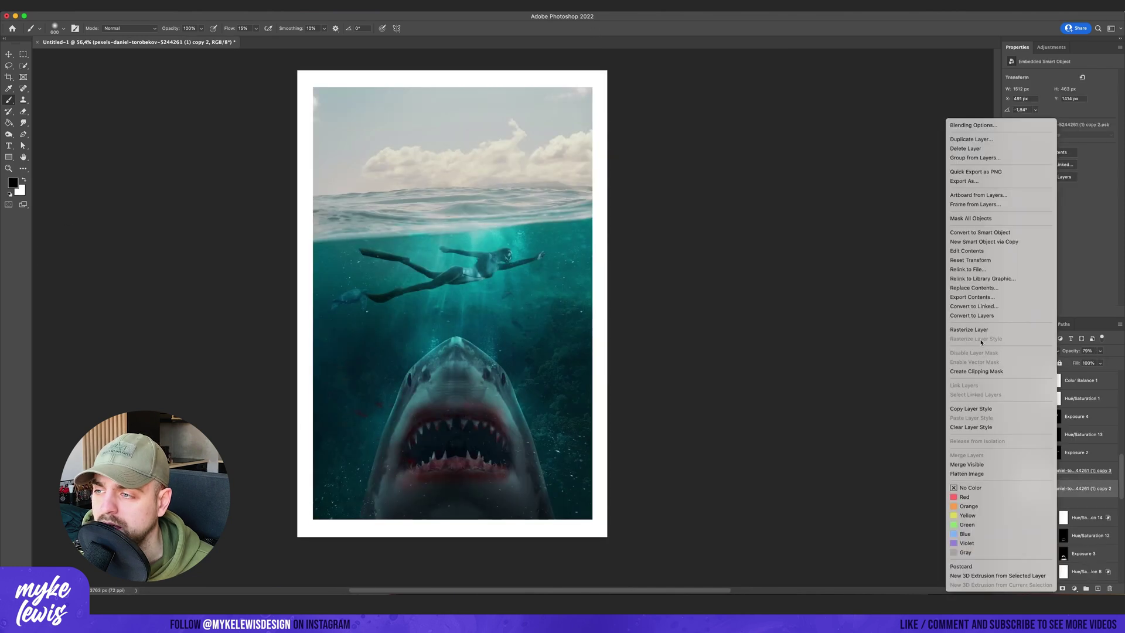
Fill a lassoed area above the shark with black, set it to Soft Light, and lower its opacity.
key("l")
left_click(365, 296)
left_click(345, 445)
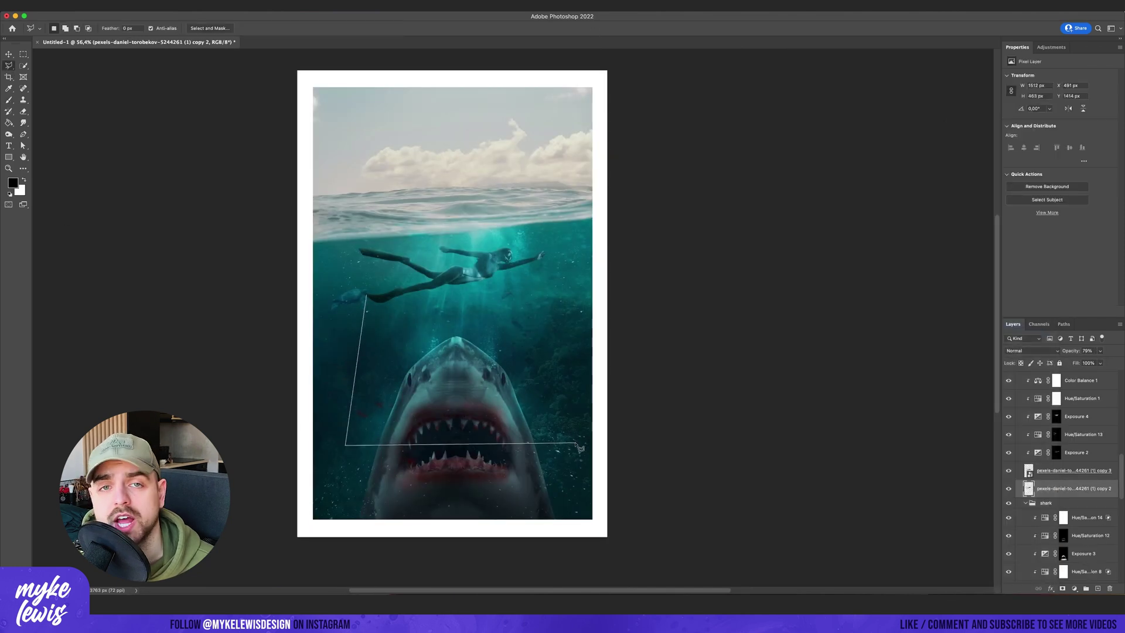
key("alt+BackSpace")
key("super+d")
left_click(1031, 351)
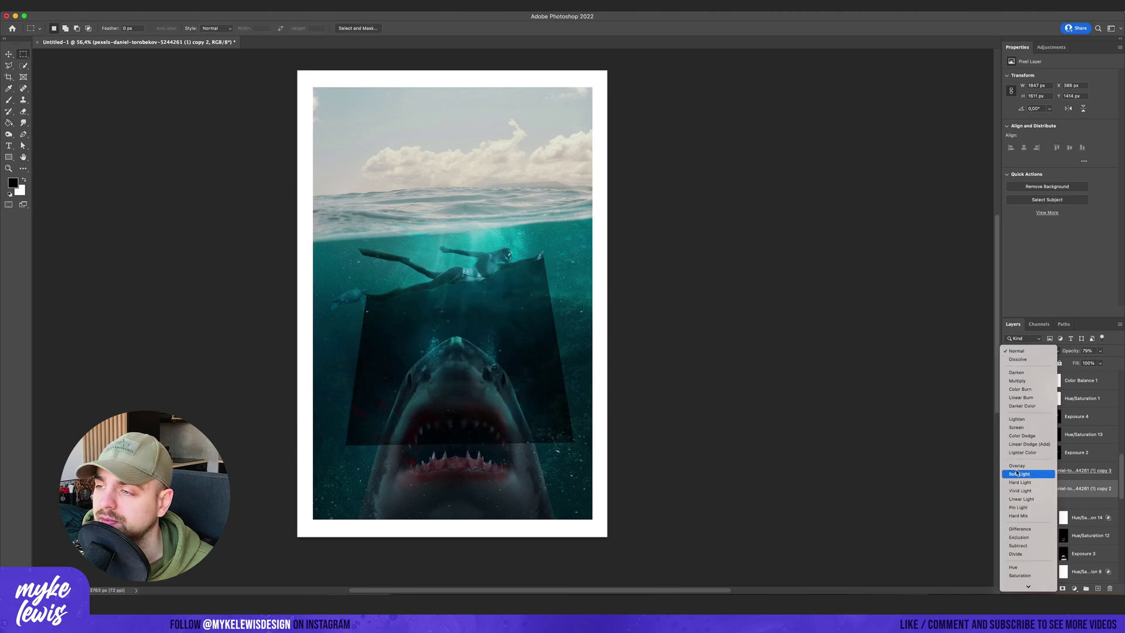
left_click(1025, 474)
left_click_drag(1099, 350, 1084, 364)
Apply Motion Blur to the shark copy and mask it, then fit the poster on screen and deselect.
left_click(202, 1)
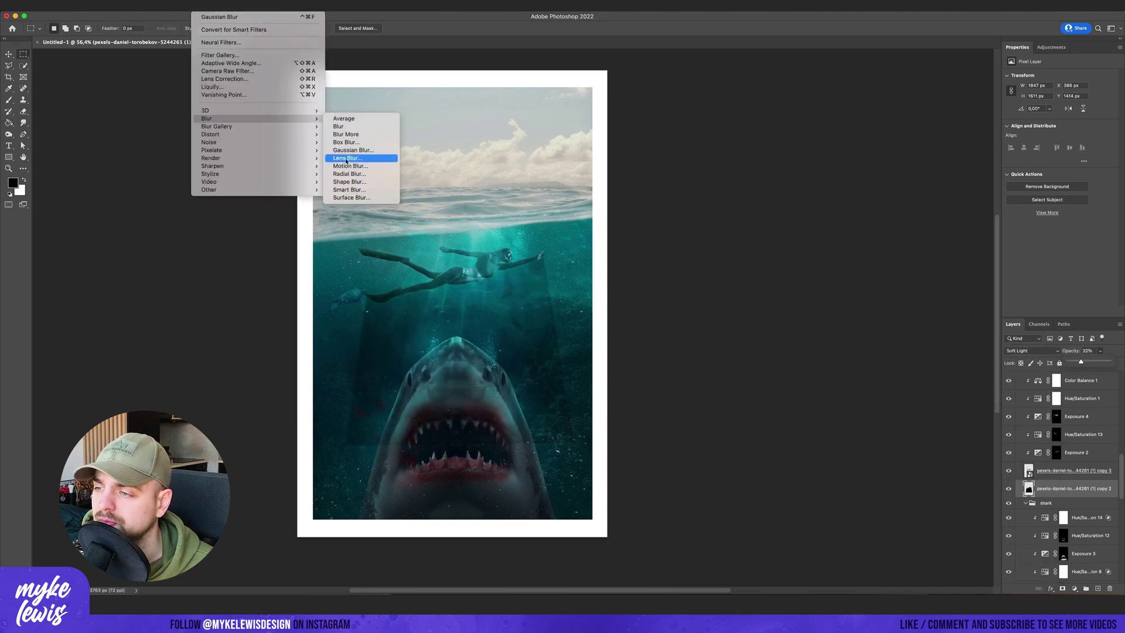
left_click(410, 153)
left_click(915, 249)
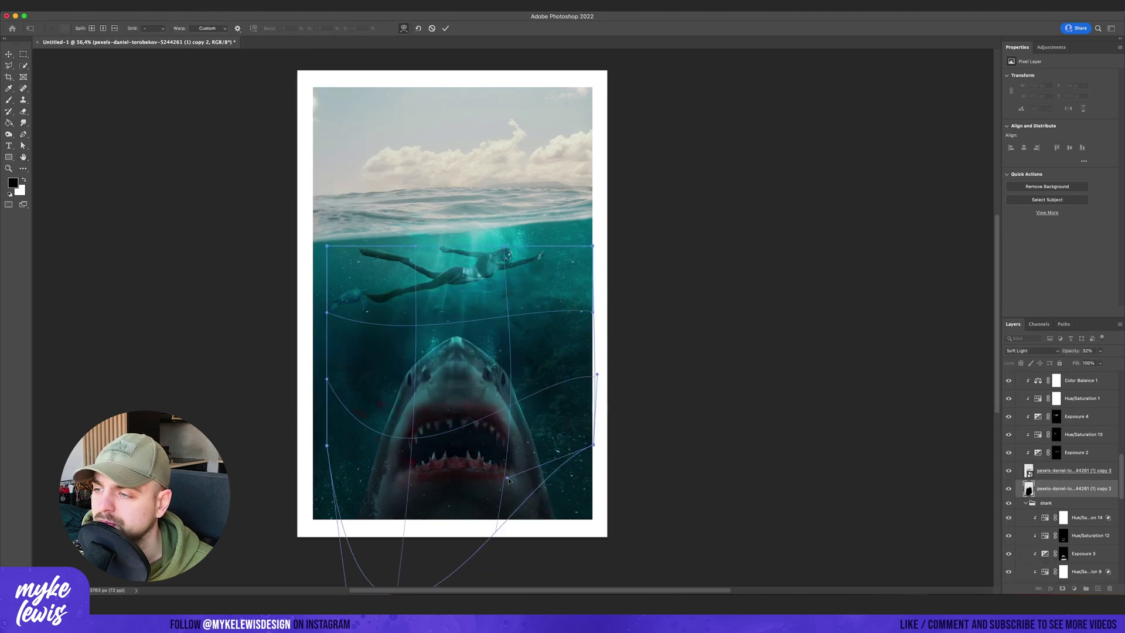
key("m")
key("b")
scroll(436, 126, "up", 5)
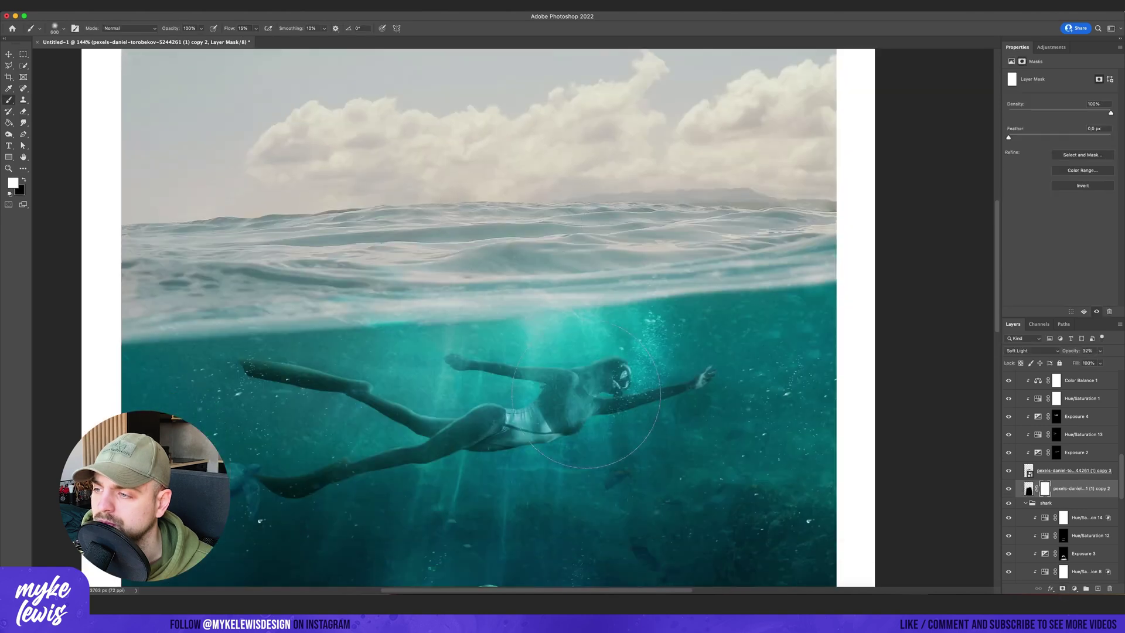
scroll(315, 421, "down", 2)
key("ctrl+0")
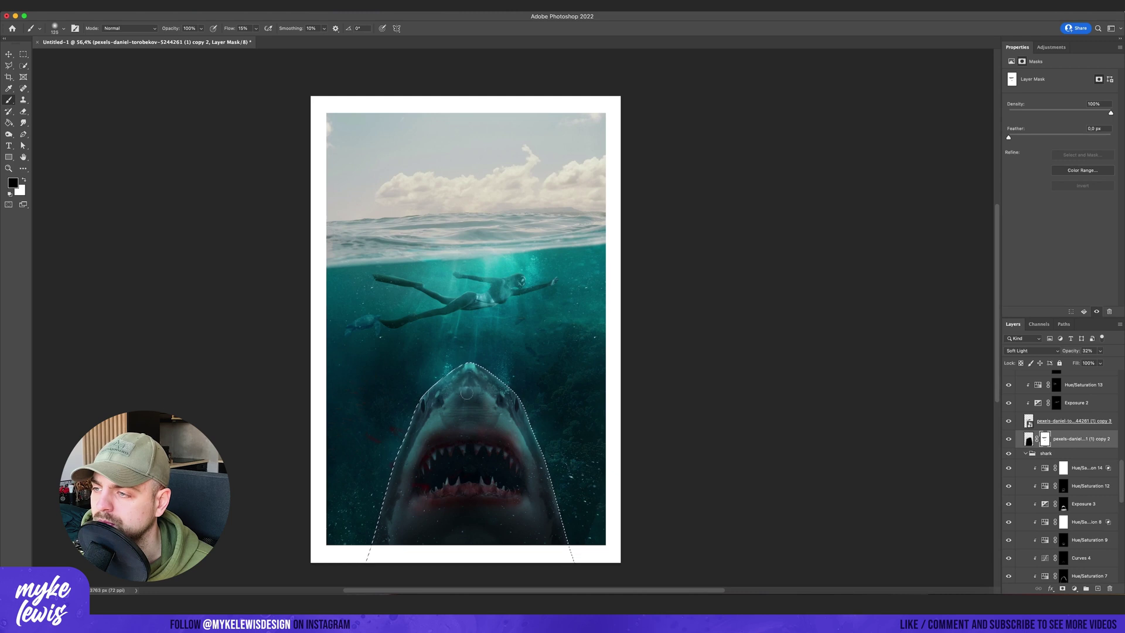
key("ctrl+d")
key("m")
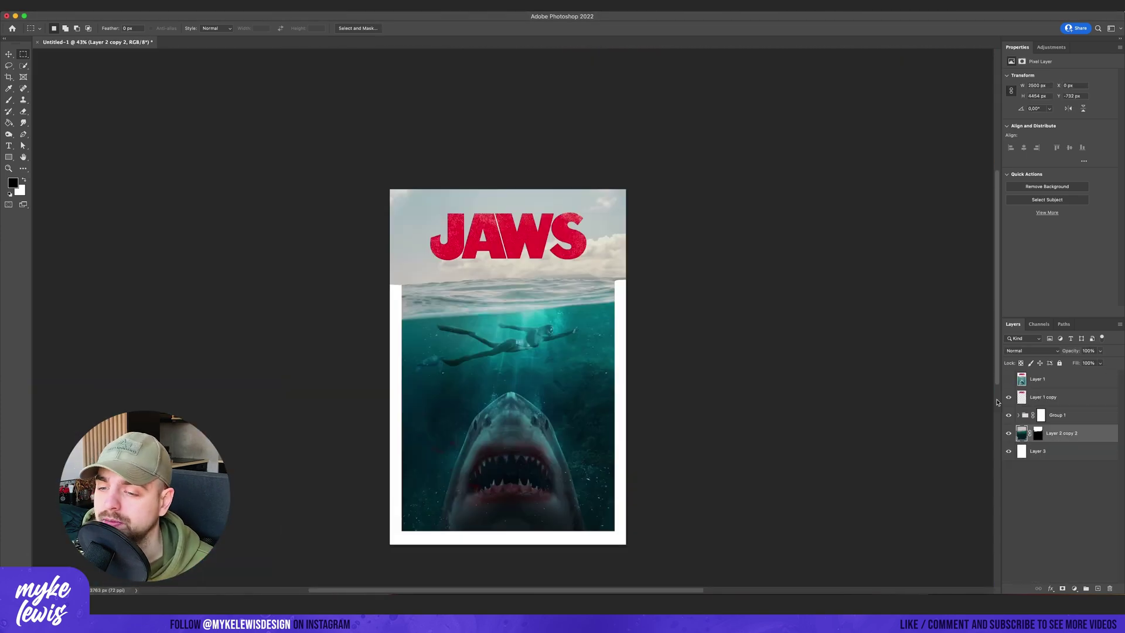
Add a clipped 50% Gray layer in Overlay mode and shrink the Dodge brush.
left_click(1054, 415)
key("ctrl+shift+alt+n")
key("shift+F5")
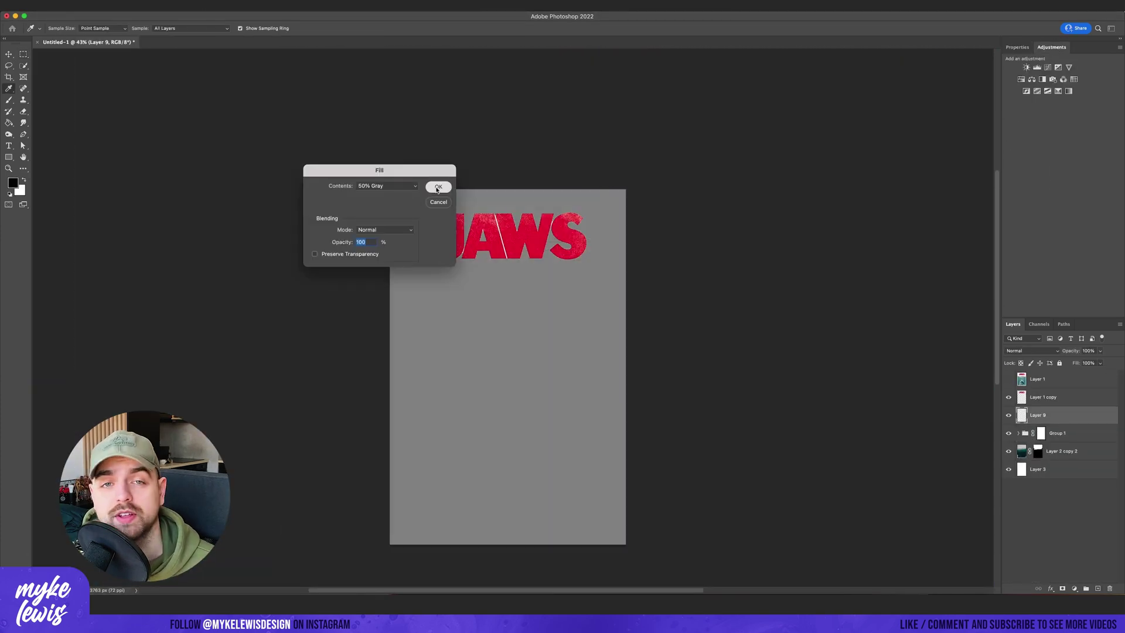
left_click(438, 187)
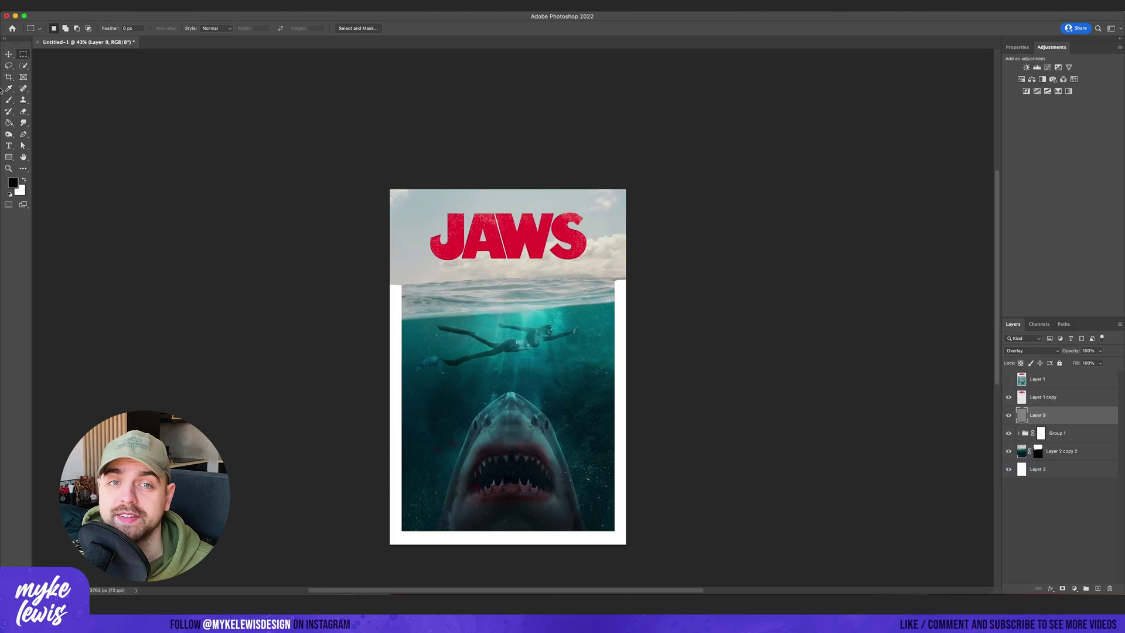
key("o")
left_click(1031, 351)
left_click(1019, 347)
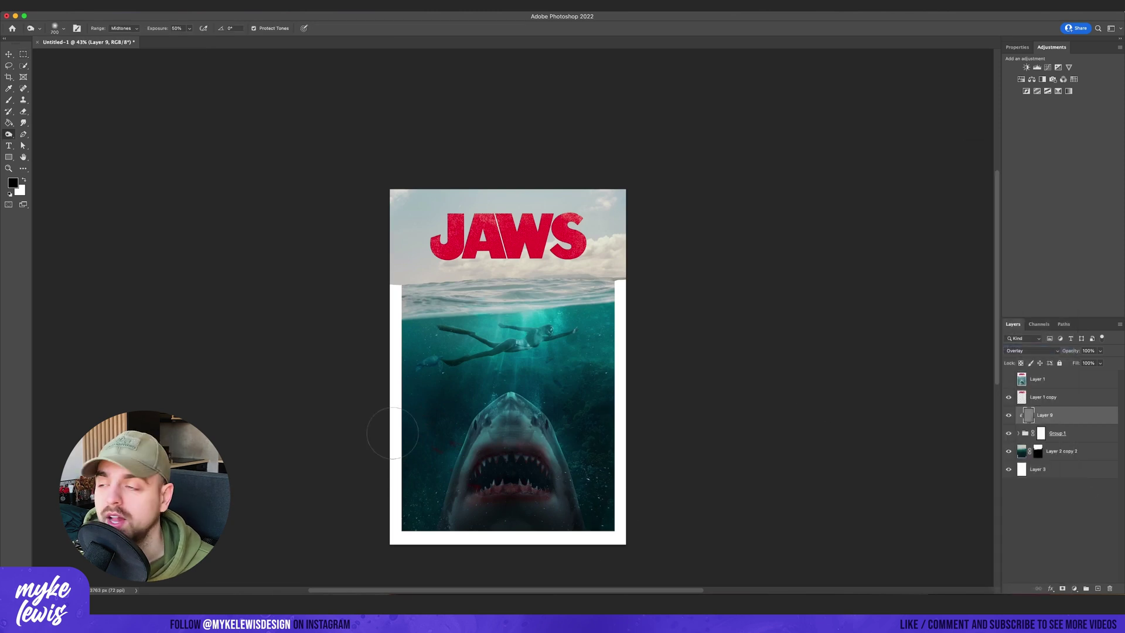
key("bracketleft")
key("bracketleft")
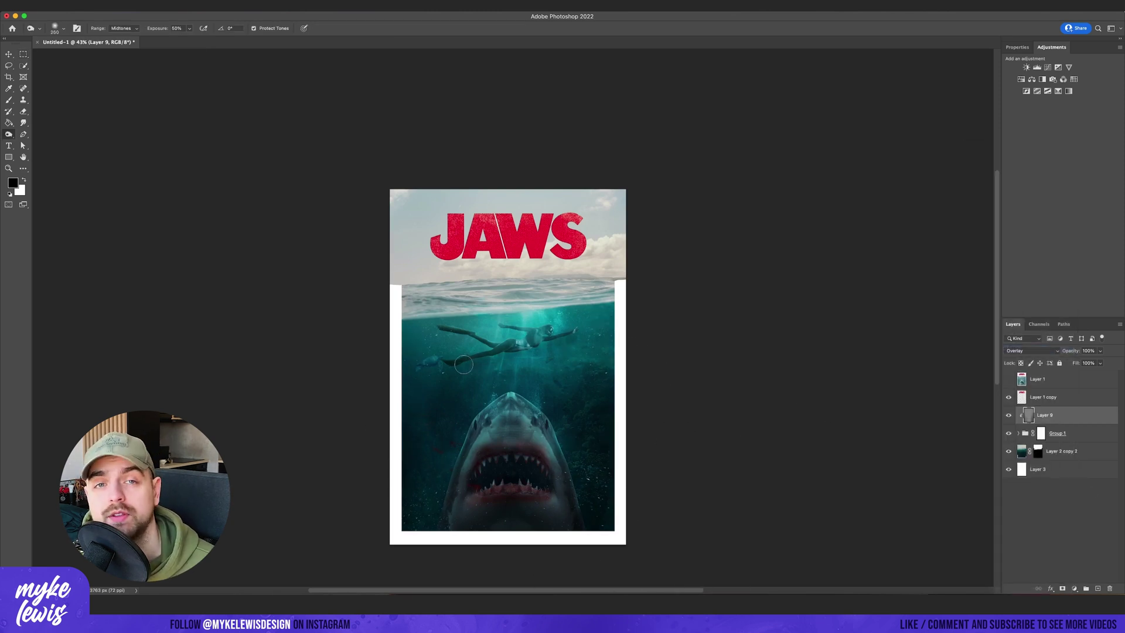
Toggle the reference poster and red JAWS title visibility to compare.
scroll(444, 362, "down", 1)
left_click(1008, 379)
left_click(1008, 379)
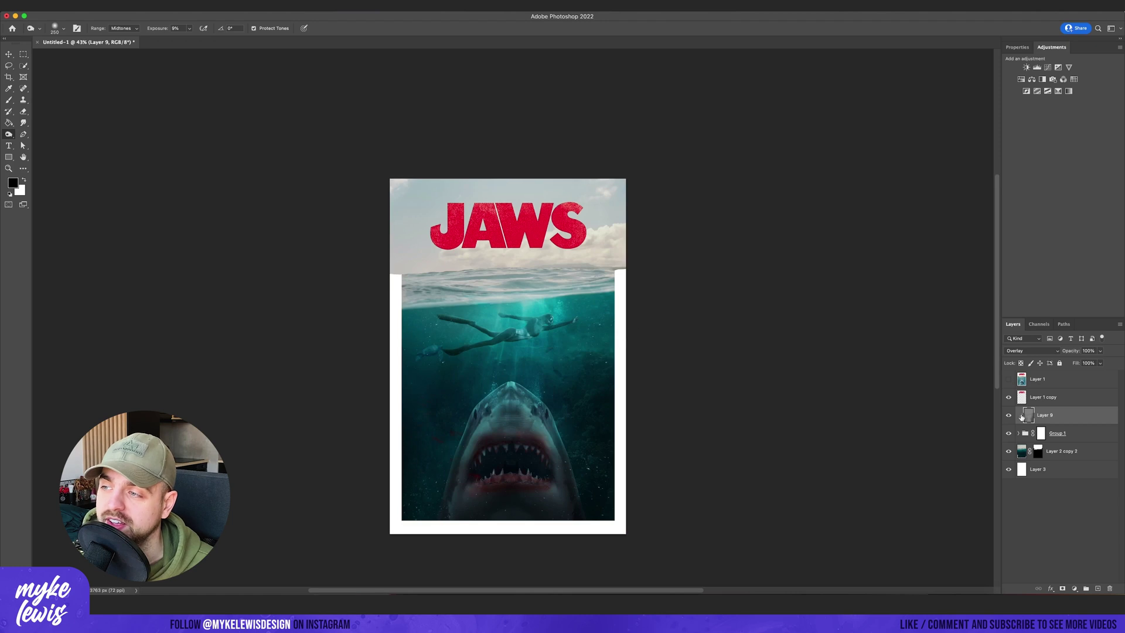
left_click(1008, 397)
left_click(1008, 398)
Duplicate the JAWS title, flip it upside down and squash it just below the waterline.
key("super+0")
key("alt+bracketright")
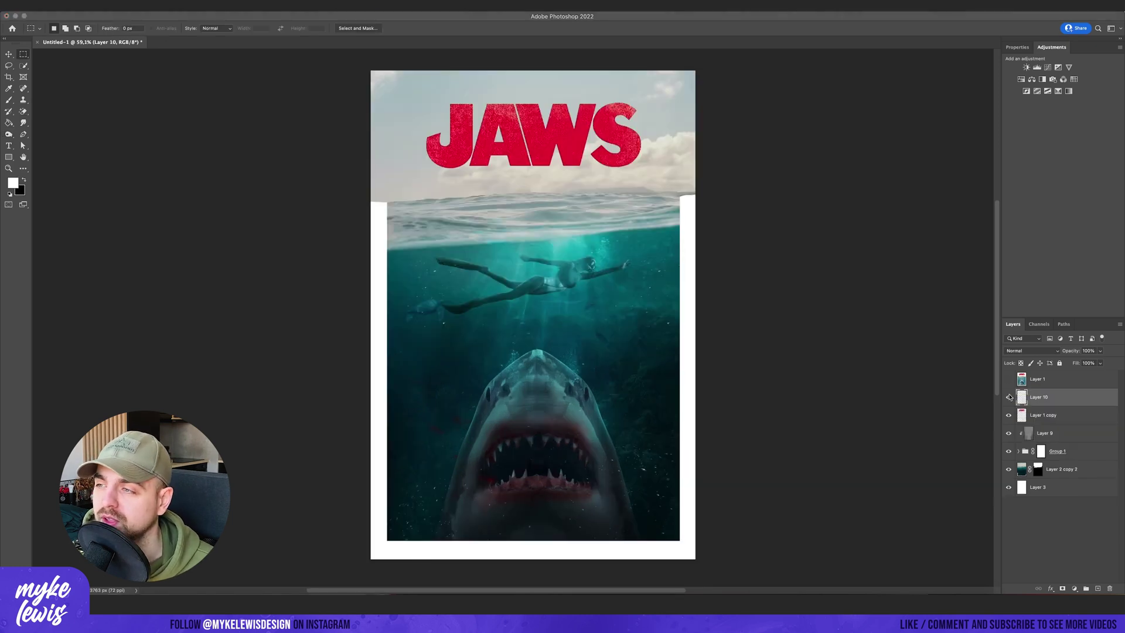
key("super+j")
key("v")
left_click_drag(533, 134, 533, 234)
left_click(328, 334)
left_click_drag(644, 237, 641, 203)
Distort the reflection with Glass, blend it in Color Burn at 23% and warp it.
key("super+alt+f")
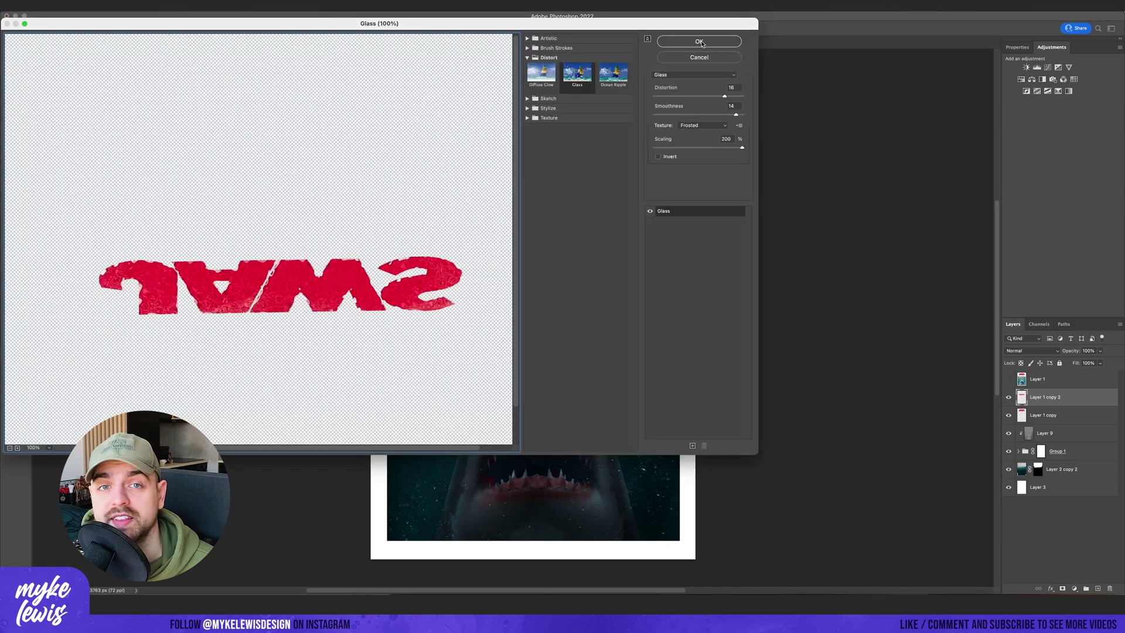
key("Return")
left_click(1031, 350)
left_click(1023, 391)
left_click_drag(1099, 350, 1078, 364)
key("super+t")
left_click(404, 28)
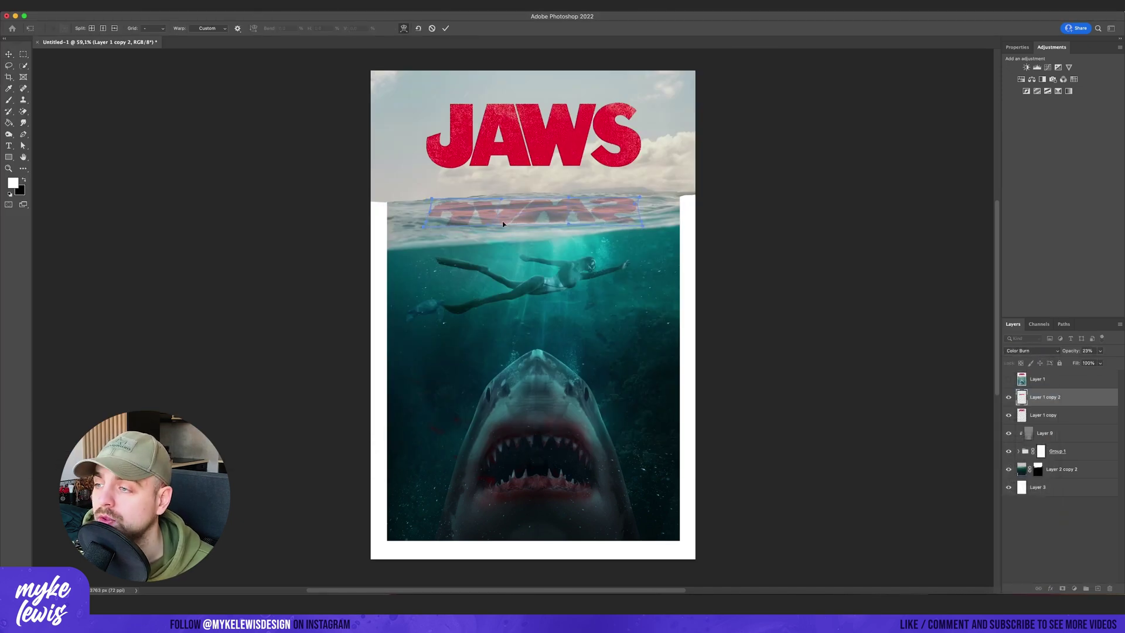
key("Return")
Duplicate the title again and squash the copy into a thin band along the waterline.
key("alt+bracketleft")
scroll(595, 219, "left", 2)
key("super+j")
key("super+t")
left_click_drag(599, 151, 599, 215)
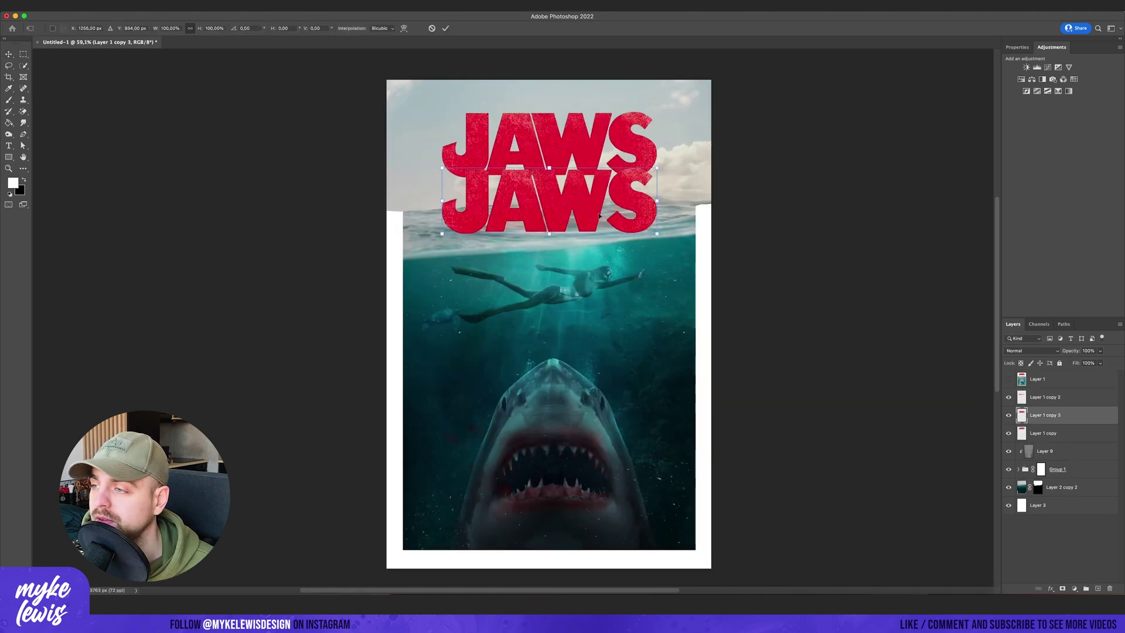
left_click_drag(549, 169, 549, 228)
key("Return")
scroll(595, 296, "up", 5)
scroll(599, 303, "down", 6)
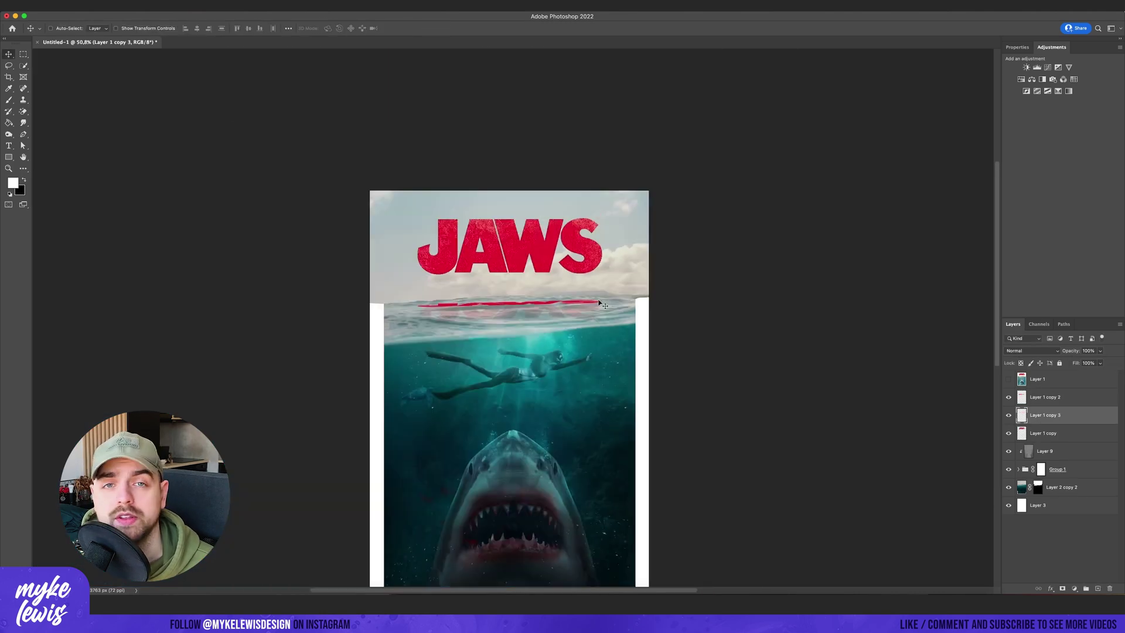
scroll(600, 304, "up", 5)
scroll(600, 303, "down", 5)
Darken the band to black with Hue/Saturation and soften it with a 12 px Gaussian Blur.
key("super+u")
left_click_drag(812, 329, 767, 328)
key("Return")
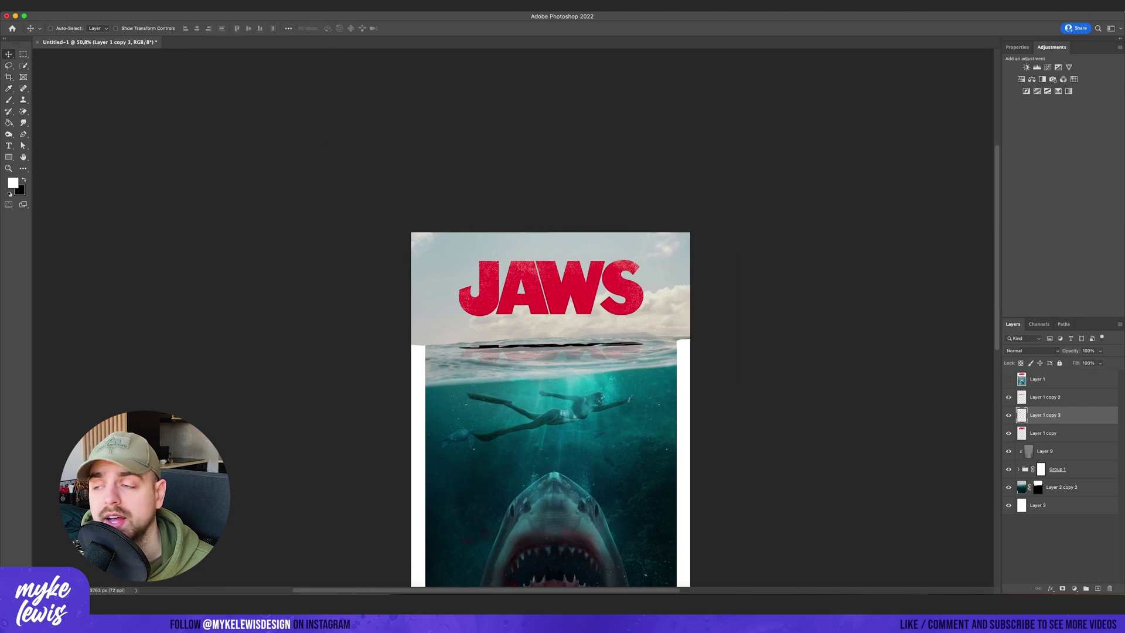
key("super+alt+f")
left_click(873, 276)
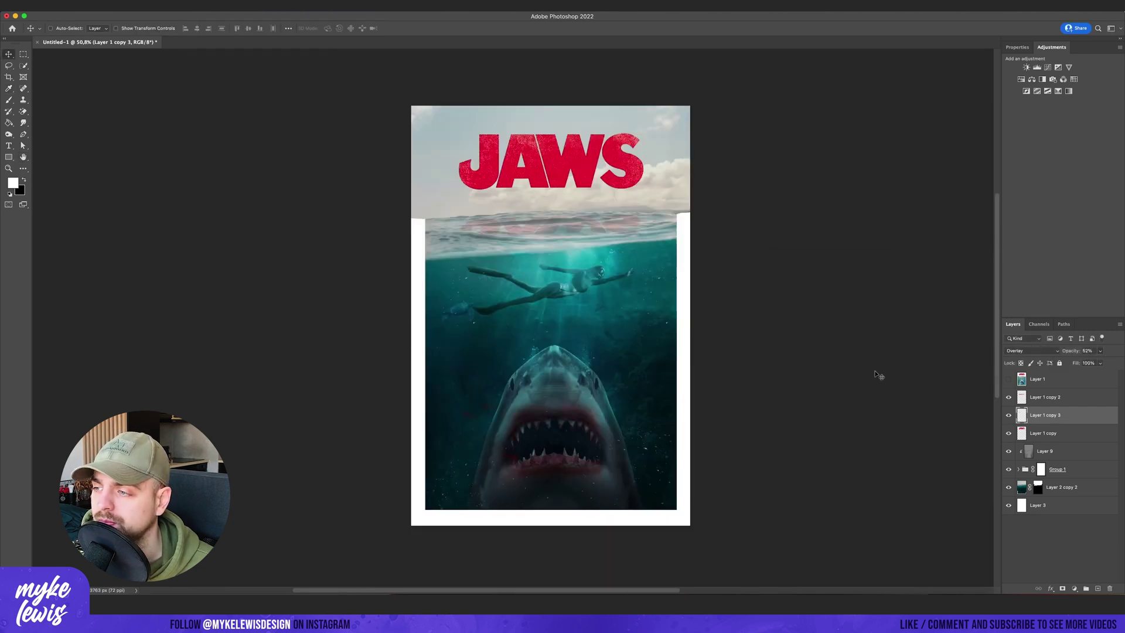
Add a layer mask to the reflection and ready a small black brush for masking.
key("alt+]")
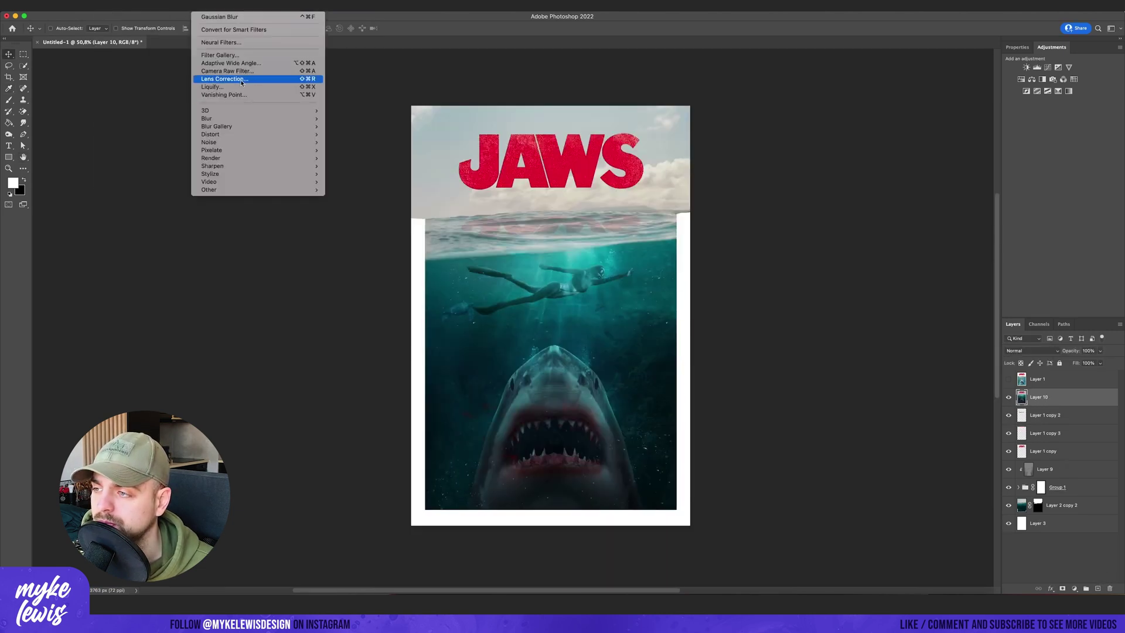
left_click(1009, 433)
left_click(1009, 433)
left_click(1062, 588)
key("b")
key("x")
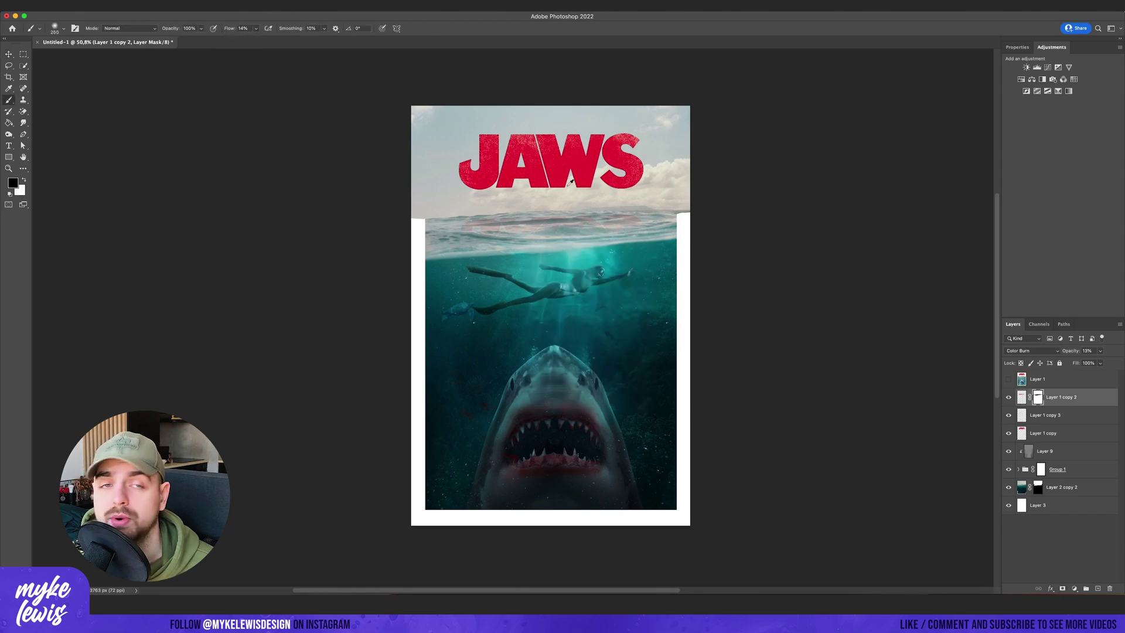
scroll(569, 183, "up", 5)
key("bracketleft")
key("bracketleft")
key("bracketleft")
key("bracketleft")
key("bracketleft")
key("bracketleft")
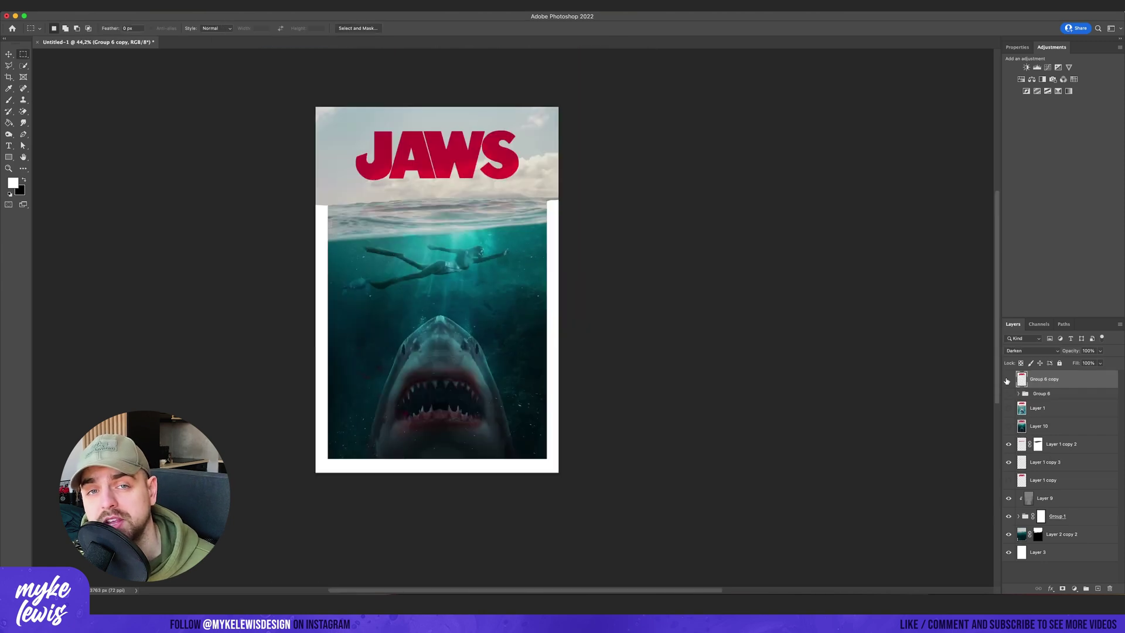
Apply the merged image to a new layer and give it the Glowing Edges filter.
left_click(1008, 379)
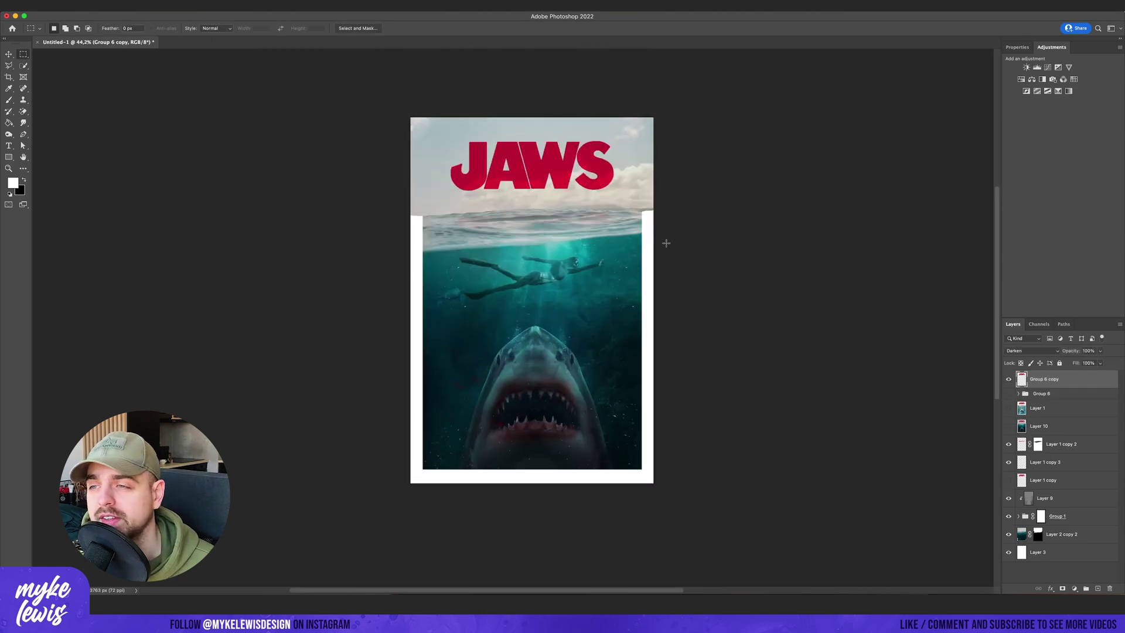
left_click(639, 182)
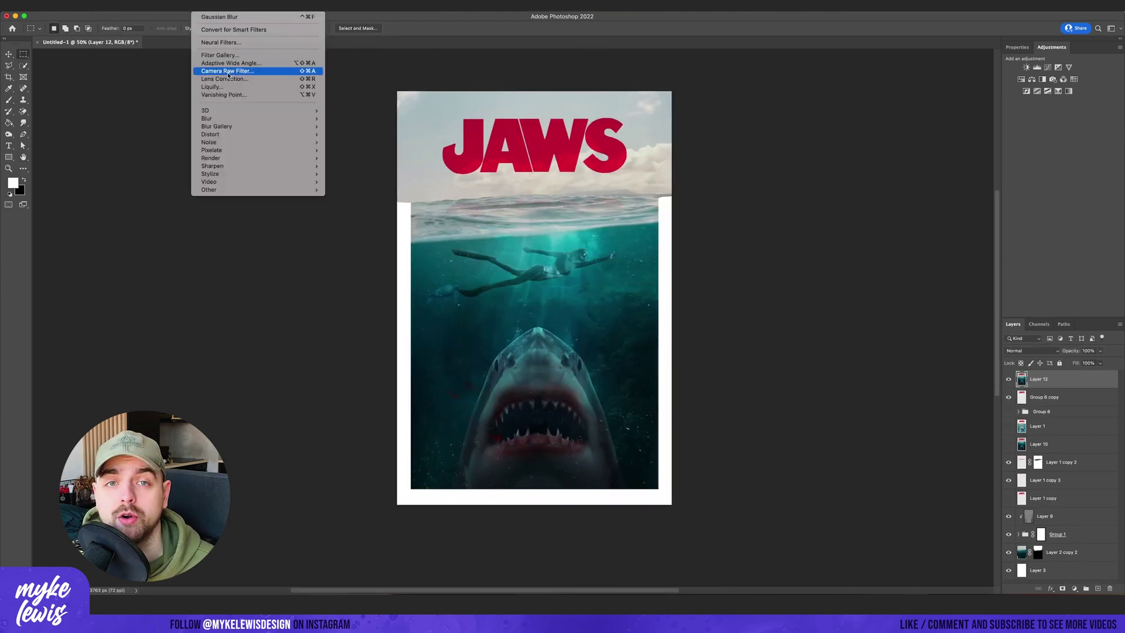
left_click(252, 70)
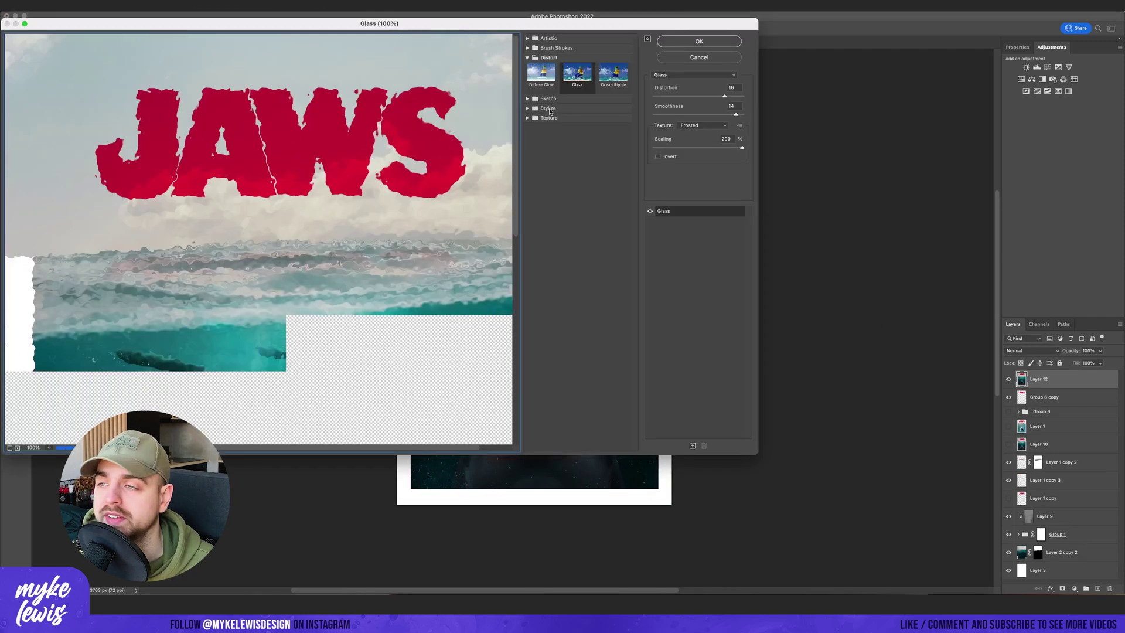
key("Return")
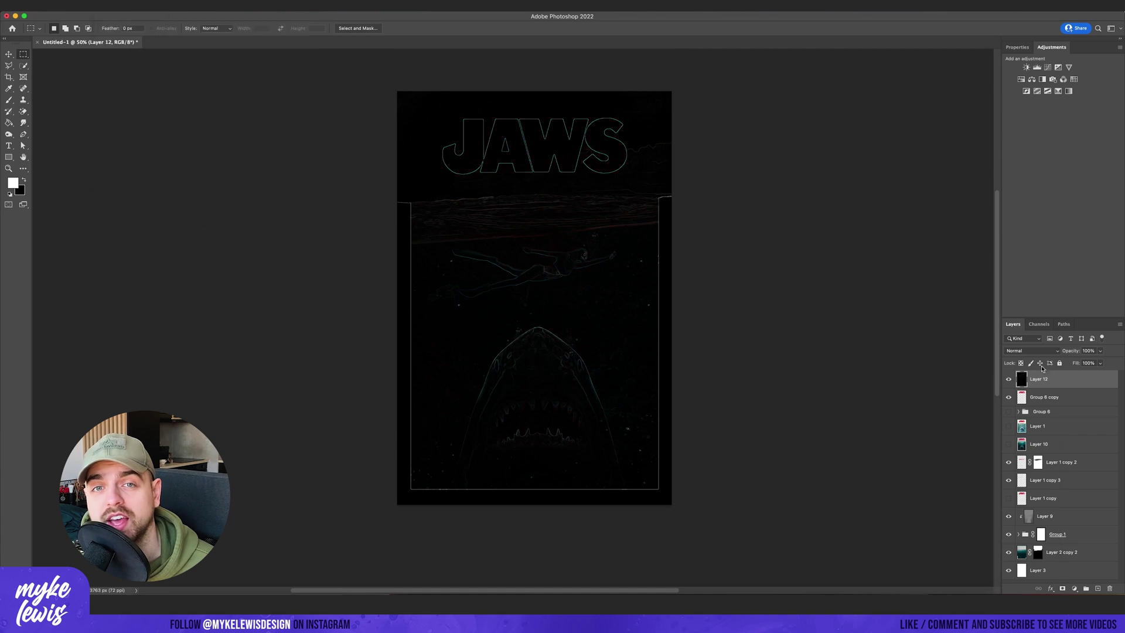
Blend the glowing edges in Screen at 78% opacity and stamp visible layers into a new layer.
left_click(1031, 350)
left_click(1023, 428)
scroll(724, 401, "up", 2)
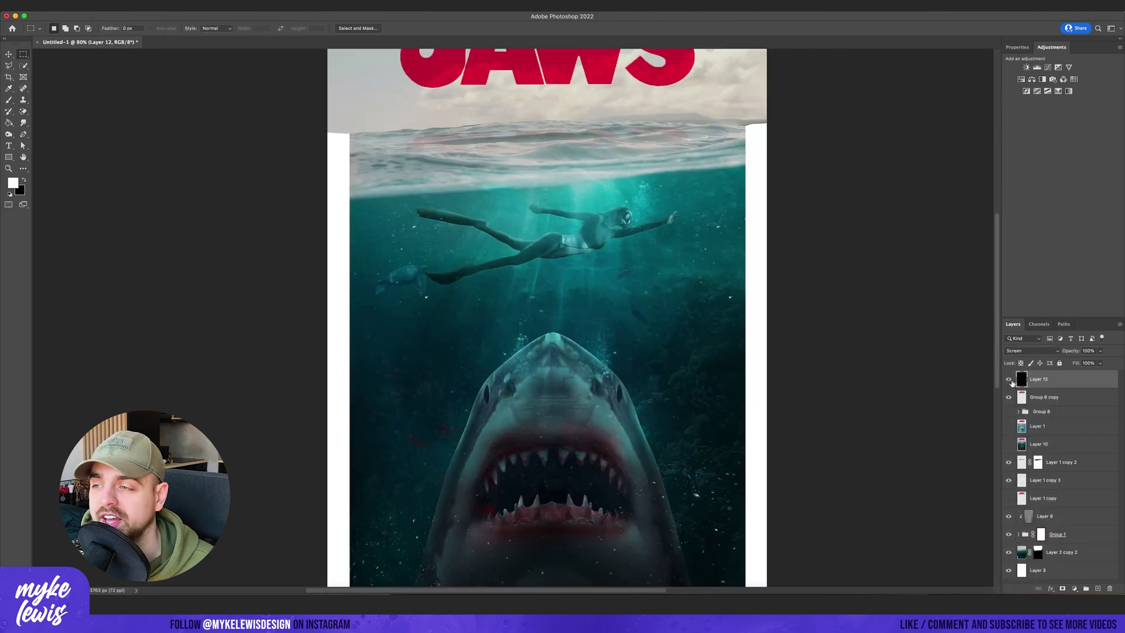
scroll(724, 401, "up", 2)
scroll(724, 401, "right", 2)
left_click(1101, 363)
left_click_drag(1101, 362, 1091, 361)
scroll(585, 361, "down", 3)
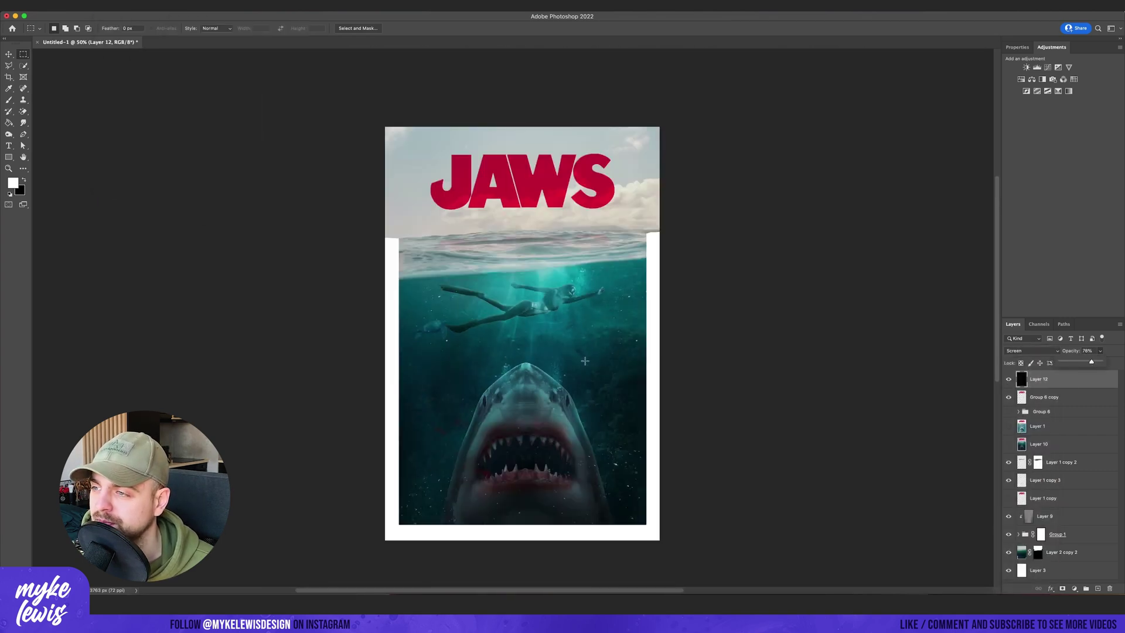
scroll(586, 361, "up", 3)
scroll(588, 379, "down", 3)
key("super+alt+shift+e")
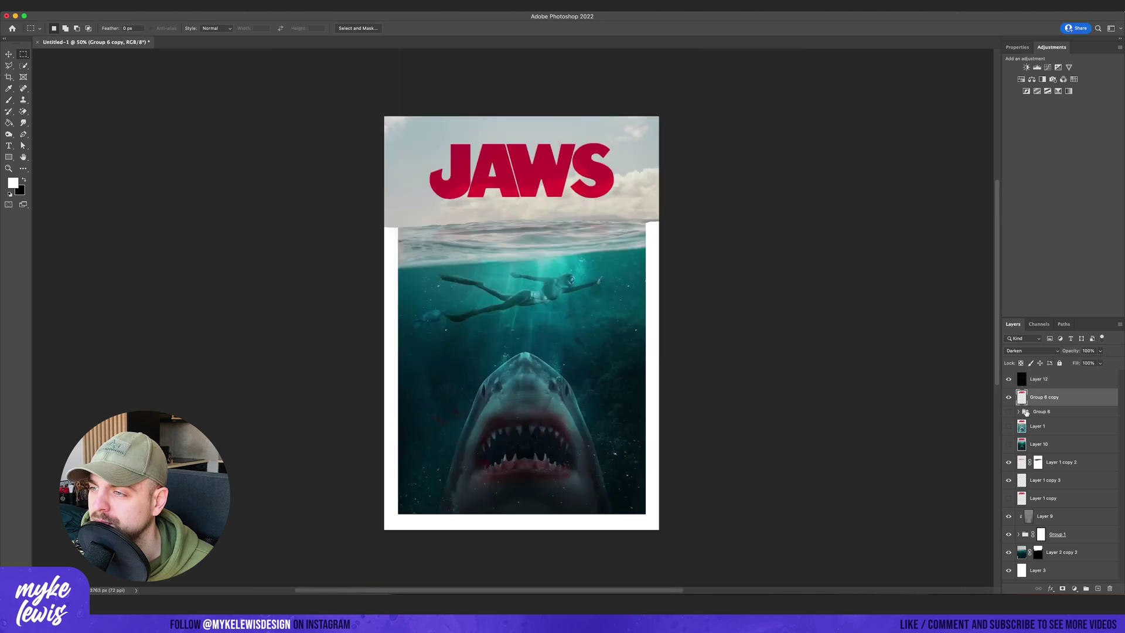
key("super+shift+a")
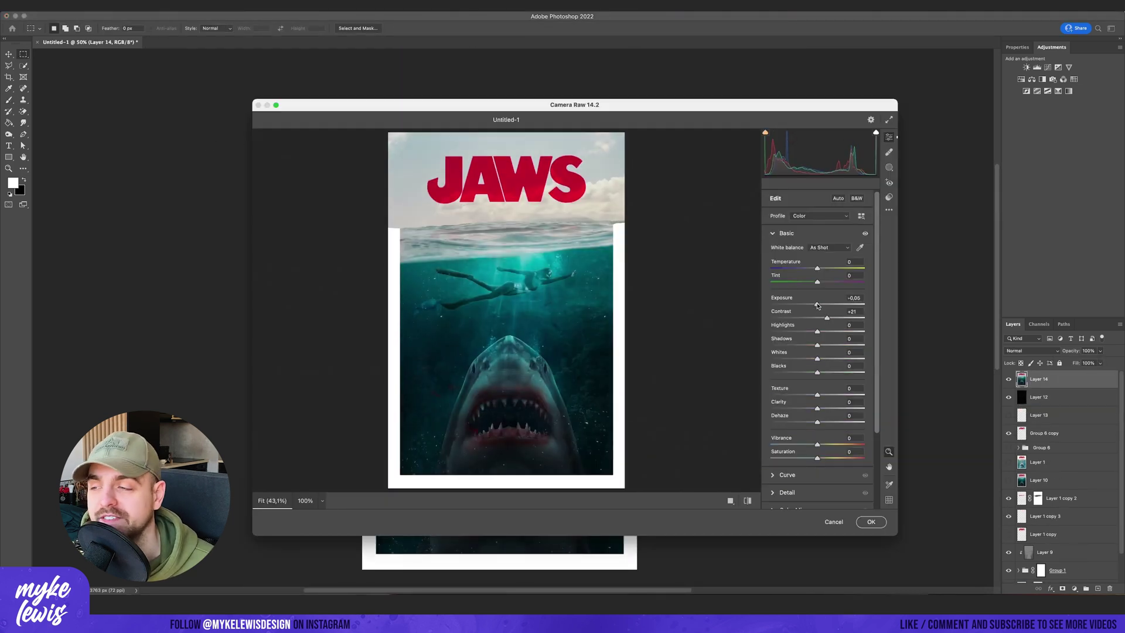
In Camera Raw, reset Exposure, raise Highlights to +25 and add Texture +5 and Clarity +21.
double_click(817, 305)
left_click_drag(817, 331, 820, 395)
left_click_drag(817, 408, 828, 408)
scroll(820, 416, "down", 3)
left_click(793, 441)
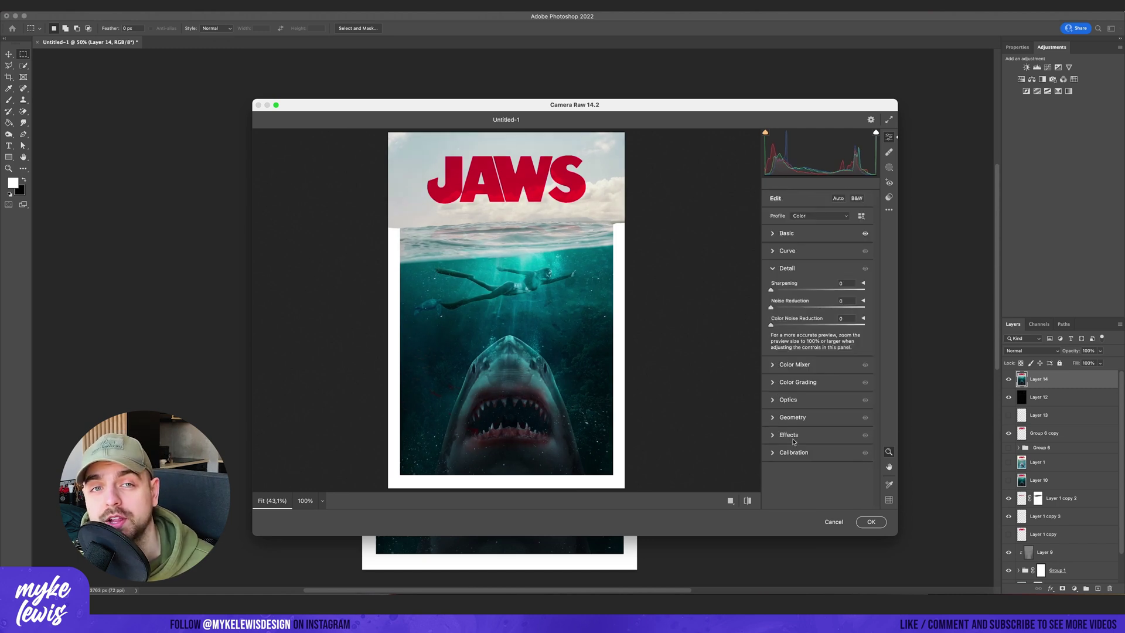
Shift the reds' hue to -38 and luminance to +28 in Color Mixer, then accept the grade.
left_click(794, 364)
left_click_drag(817, 336, 800, 338)
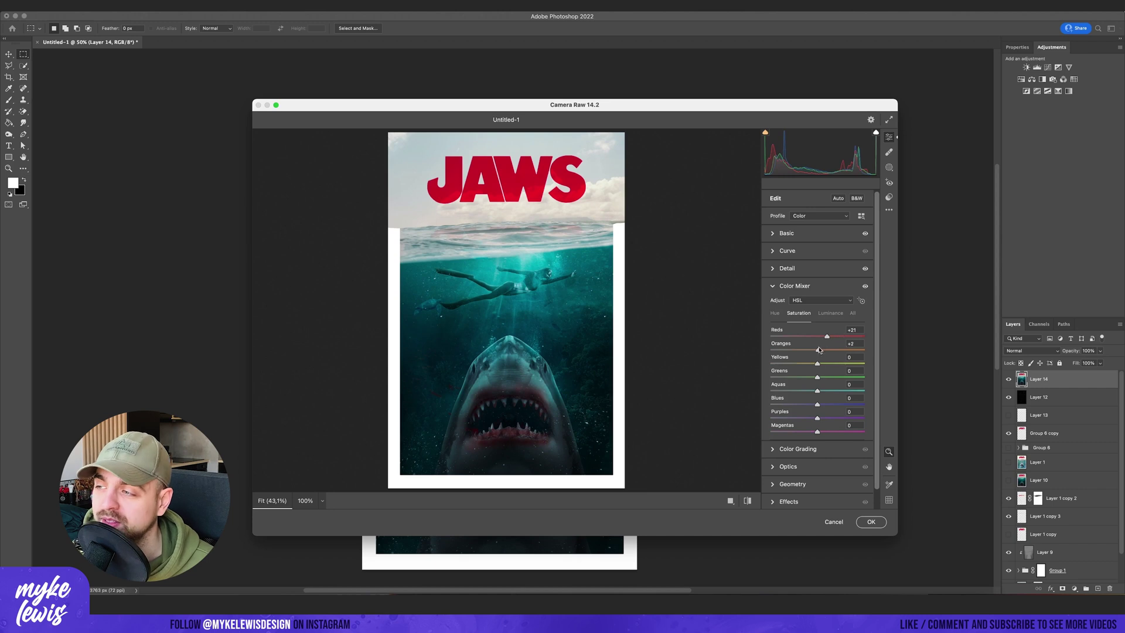
left_click(830, 313)
left_click_drag(817, 337, 830, 336)
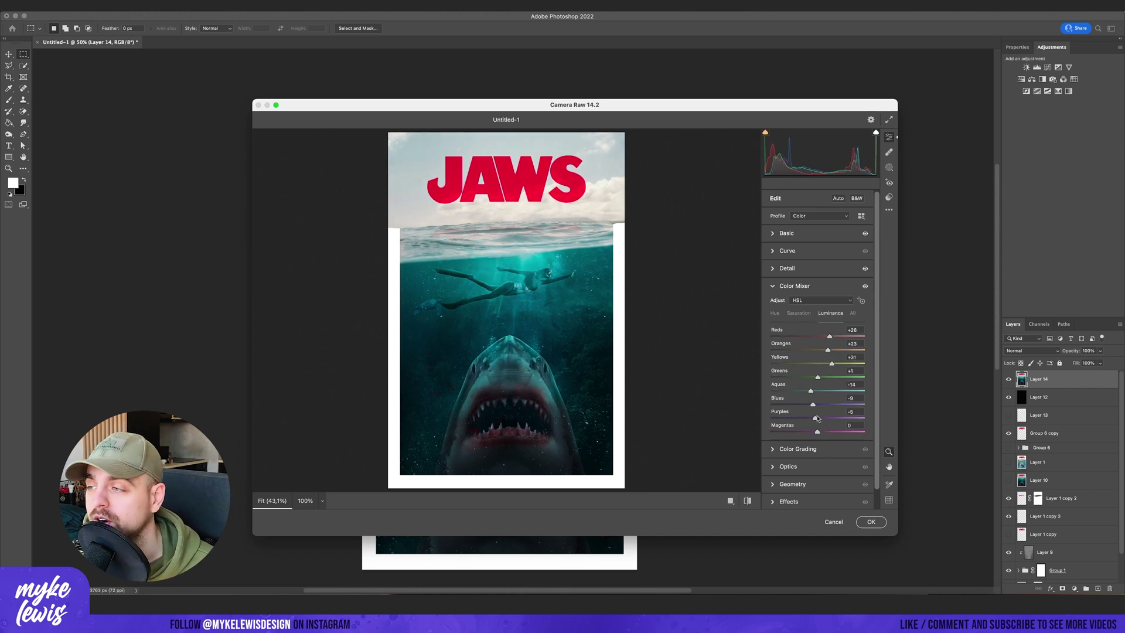
left_click(797, 449)
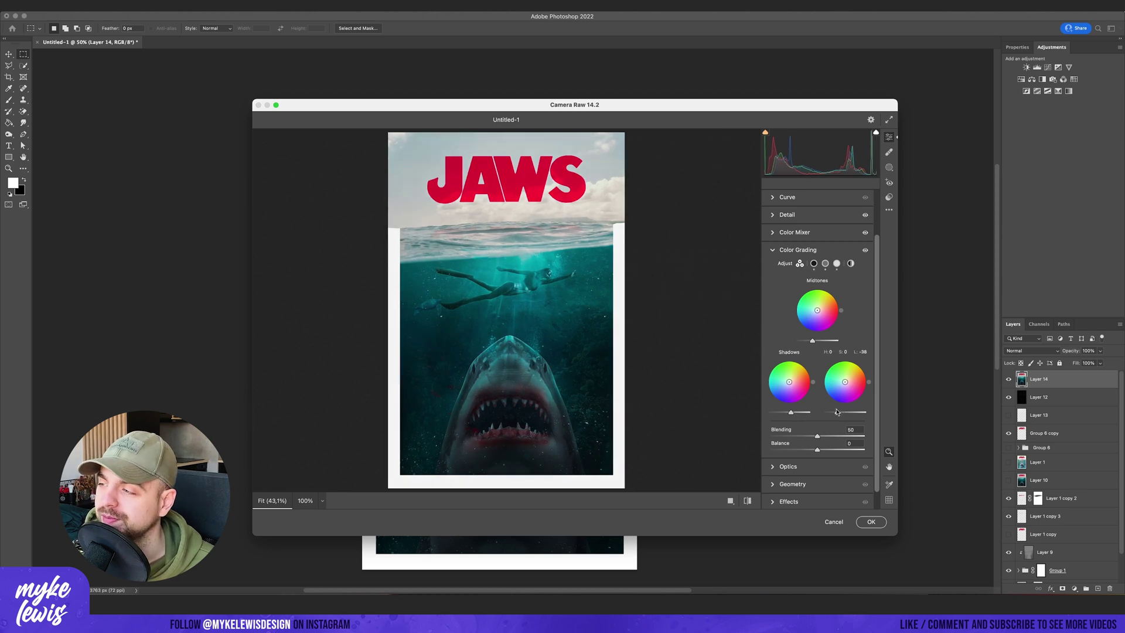
left_click(797, 249)
left_click(871, 522)
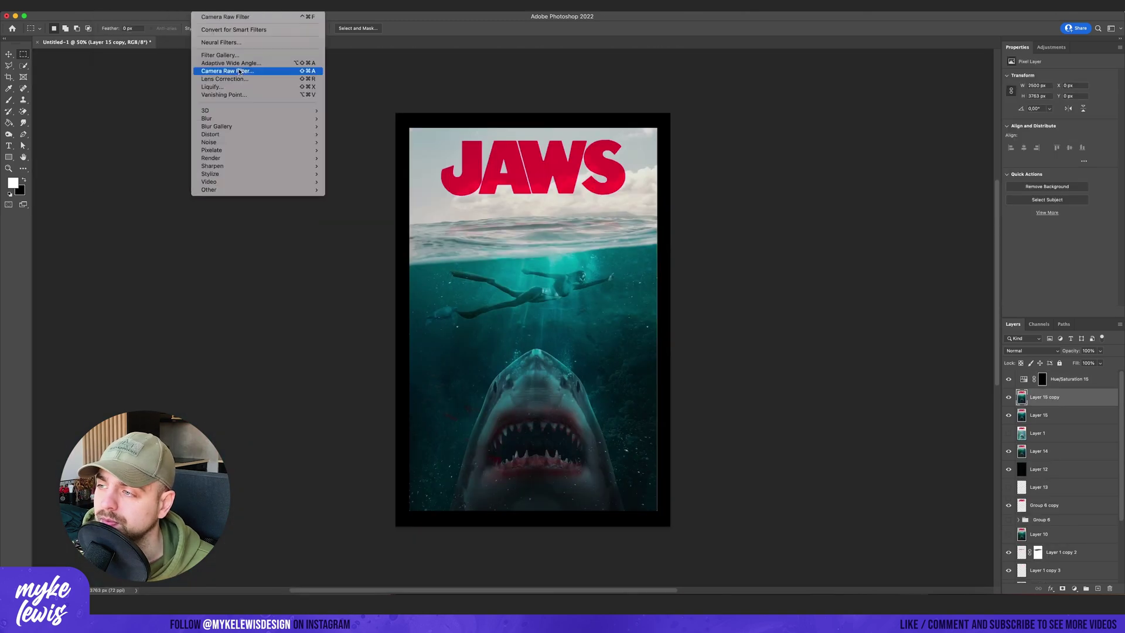
Darken the poster edges with a -62 Lens Correction vignette.
left_click_drag(898, 287, 882, 287)
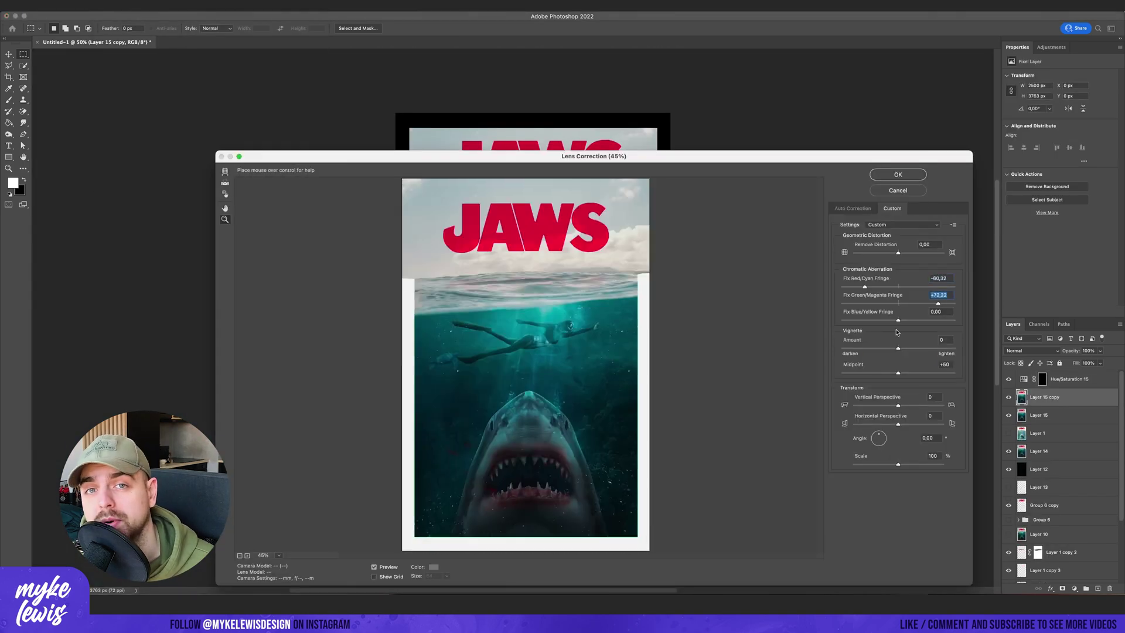
left_click_drag(897, 348, 864, 350)
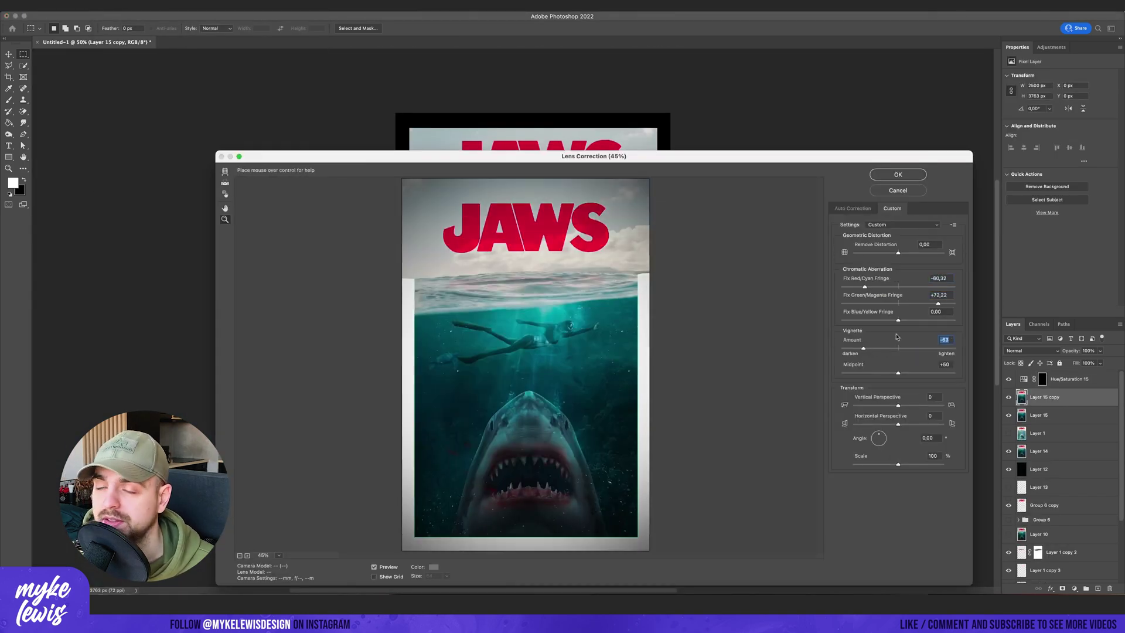
left_click(898, 174)
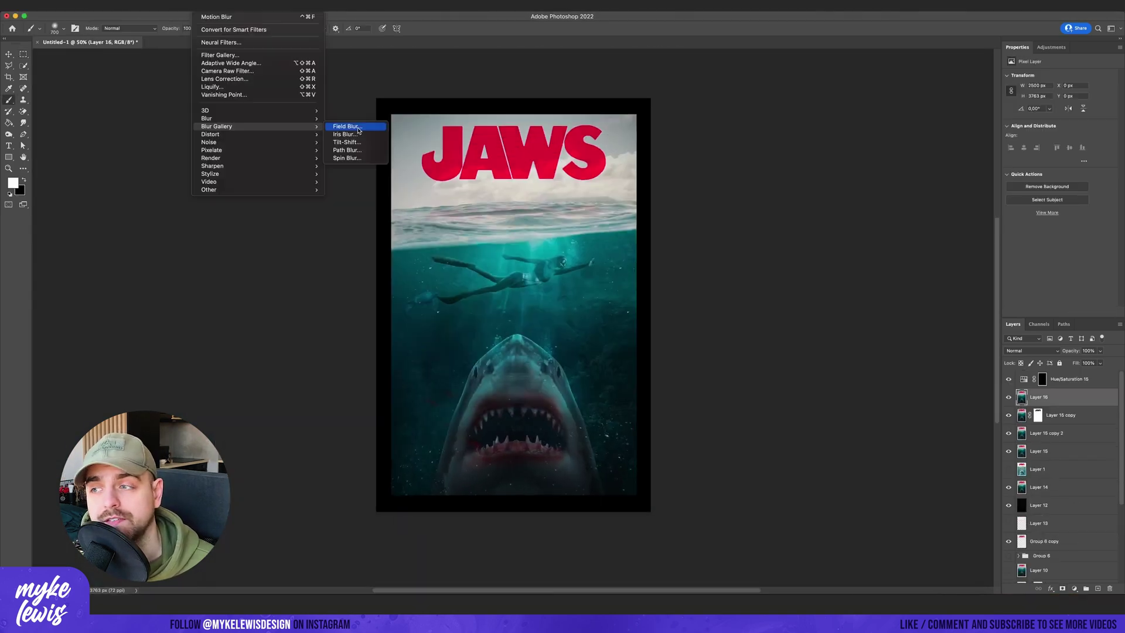
Apply a gentle Field Blur to the poster and fit the whole poster on screen.
left_click(352, 123)
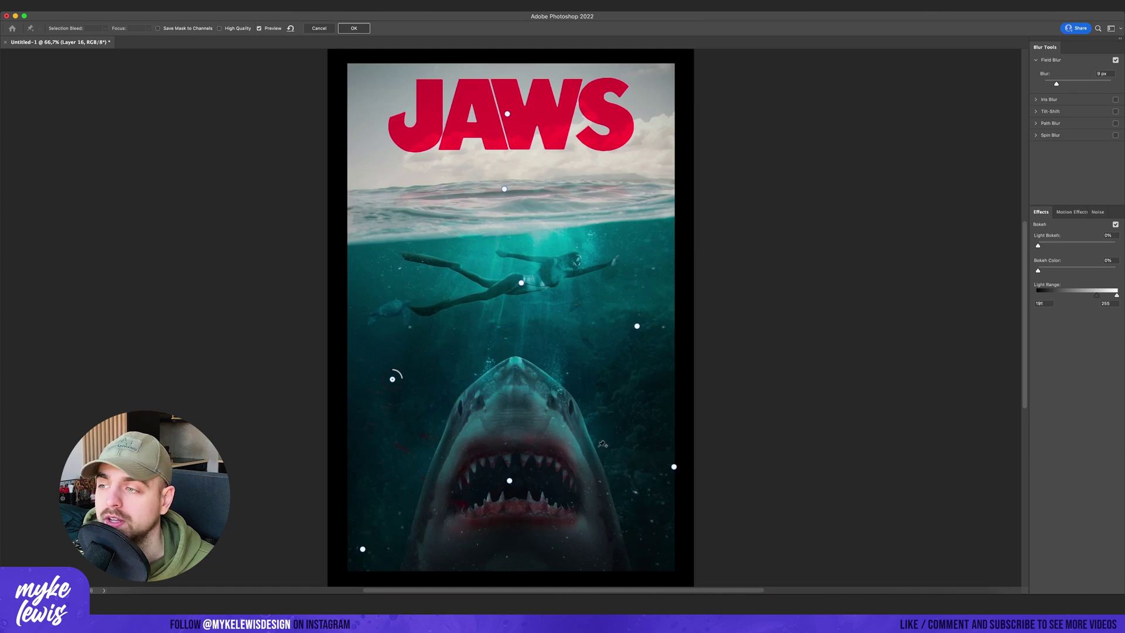
left_click(333, 28)
key("ctrl+minus")
key("v")
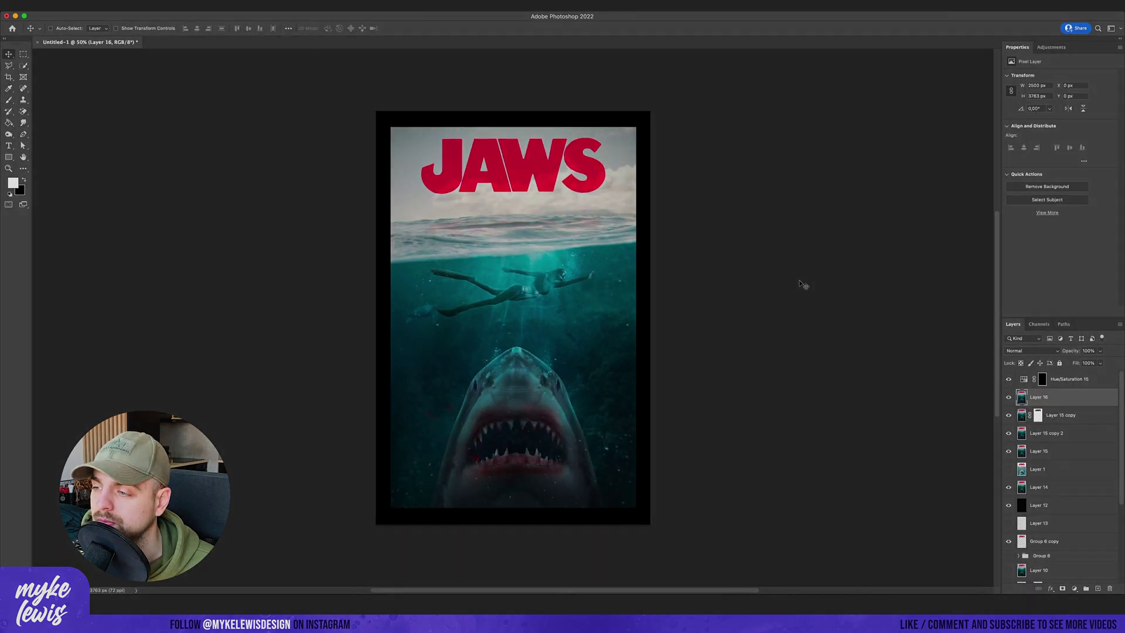